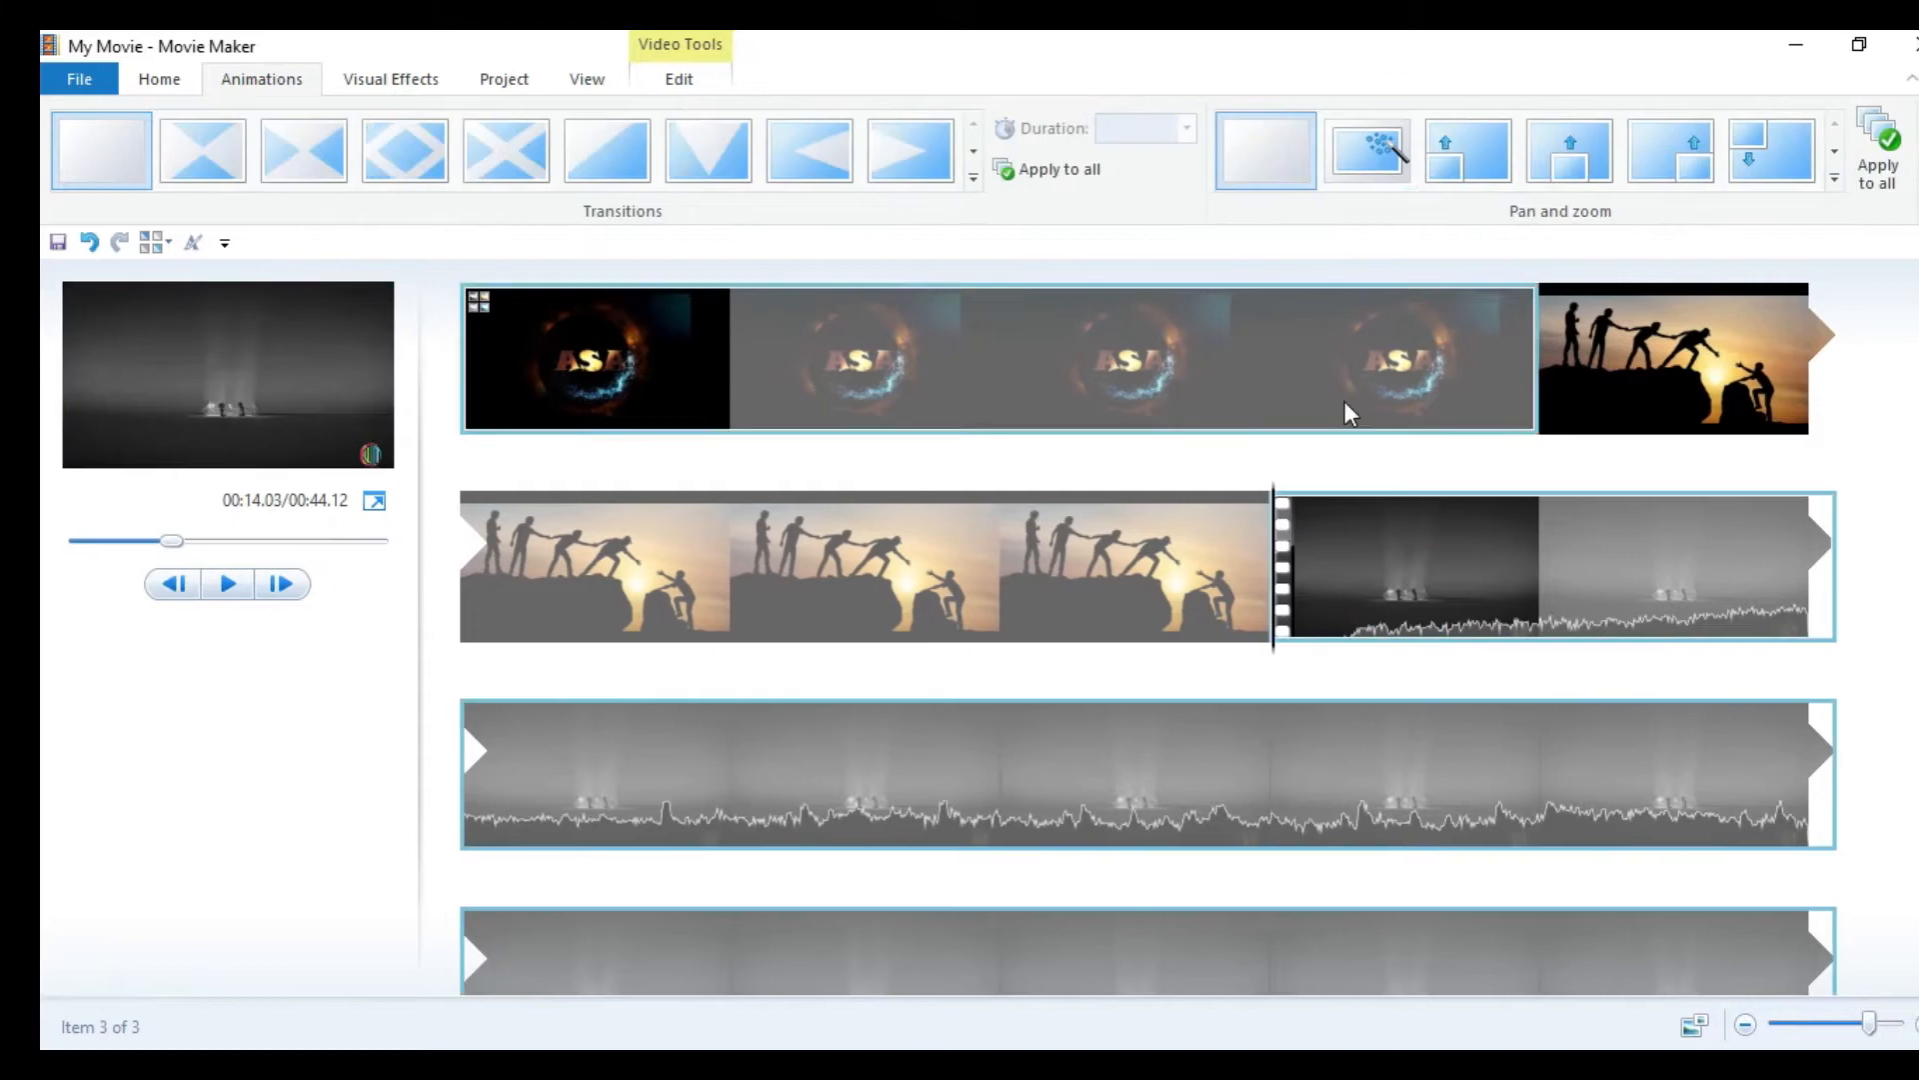
Apply the X-shaped diagonal transition with a 1.50 duration to the black-and-white video clip after the silhouette photo.
left_click(682, 150)
scroll(806, 425, "down", 3)
left_click(836, 626)
scroll(837, 626, "up", 3)
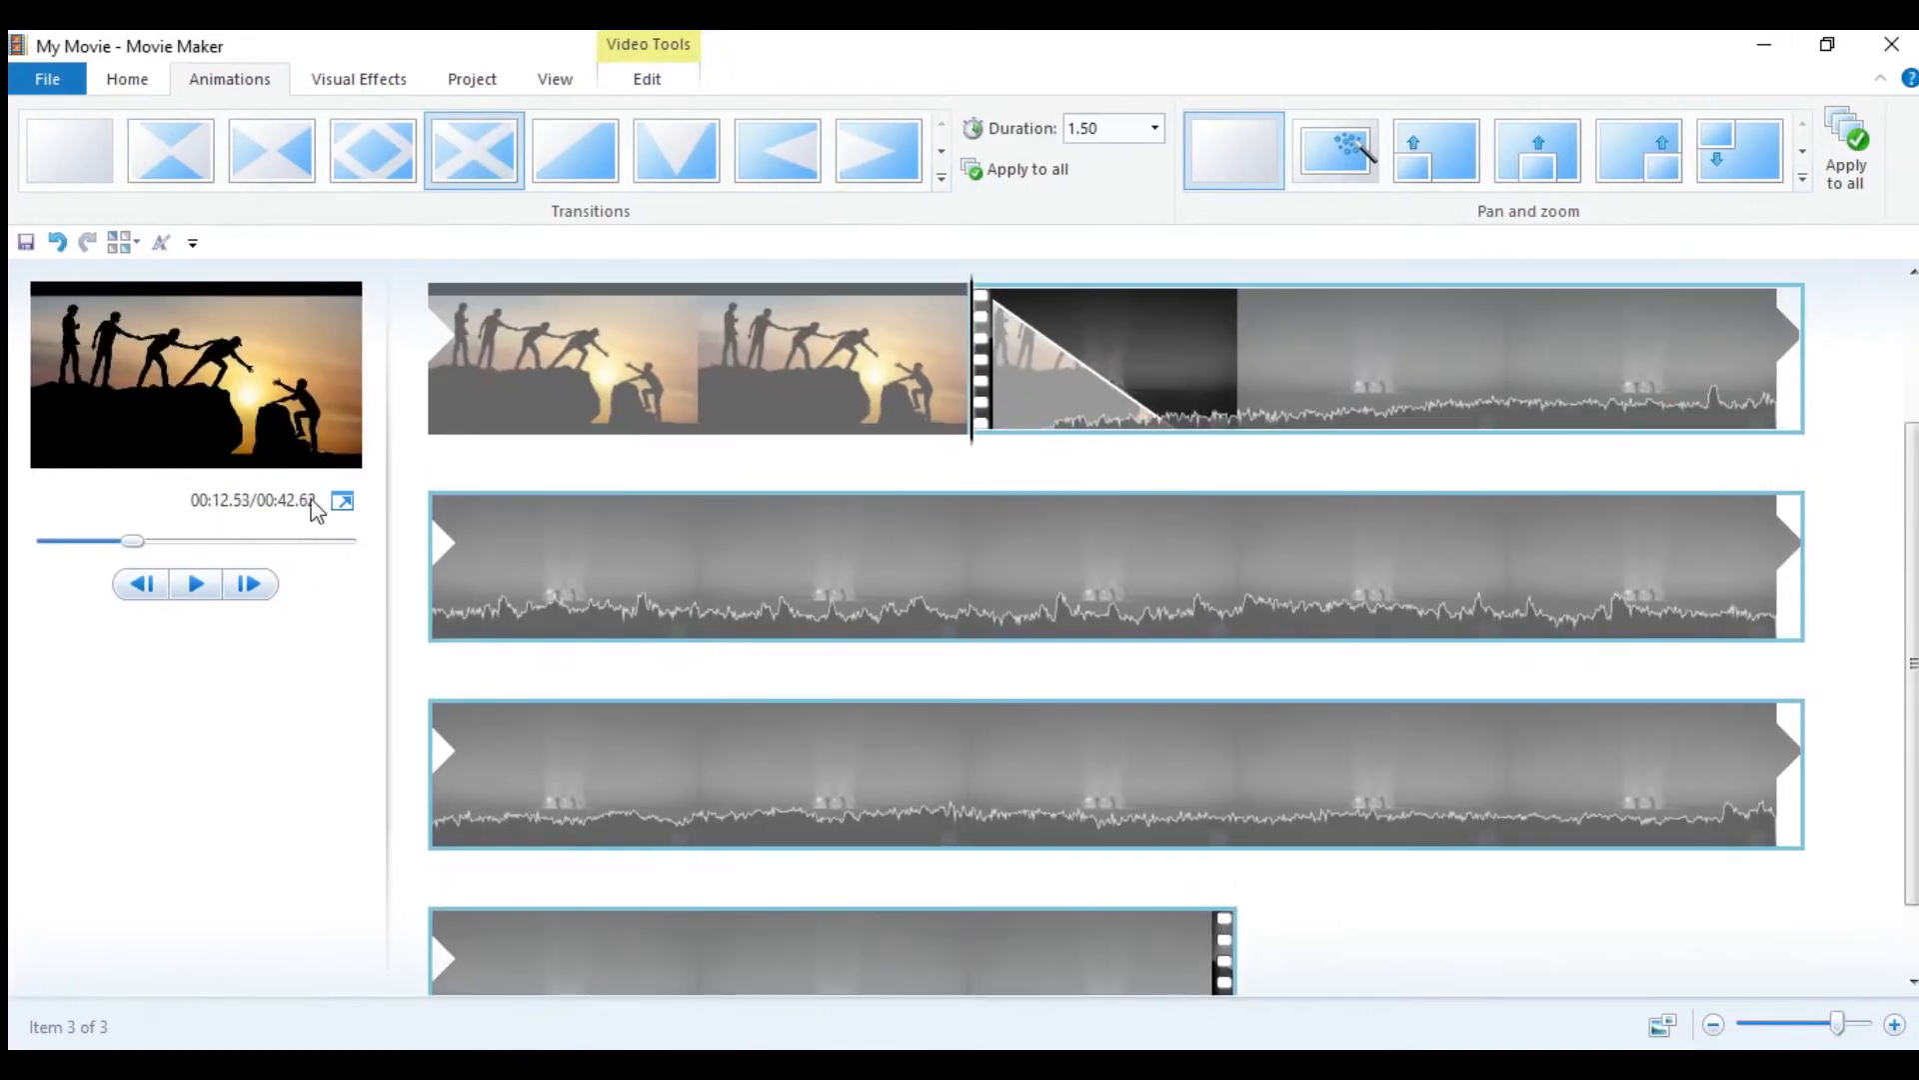
Preview the movie full screen from the silhouette photo through the transition, and return to the editor.
left_click(425, 400)
left_click(335, 499)
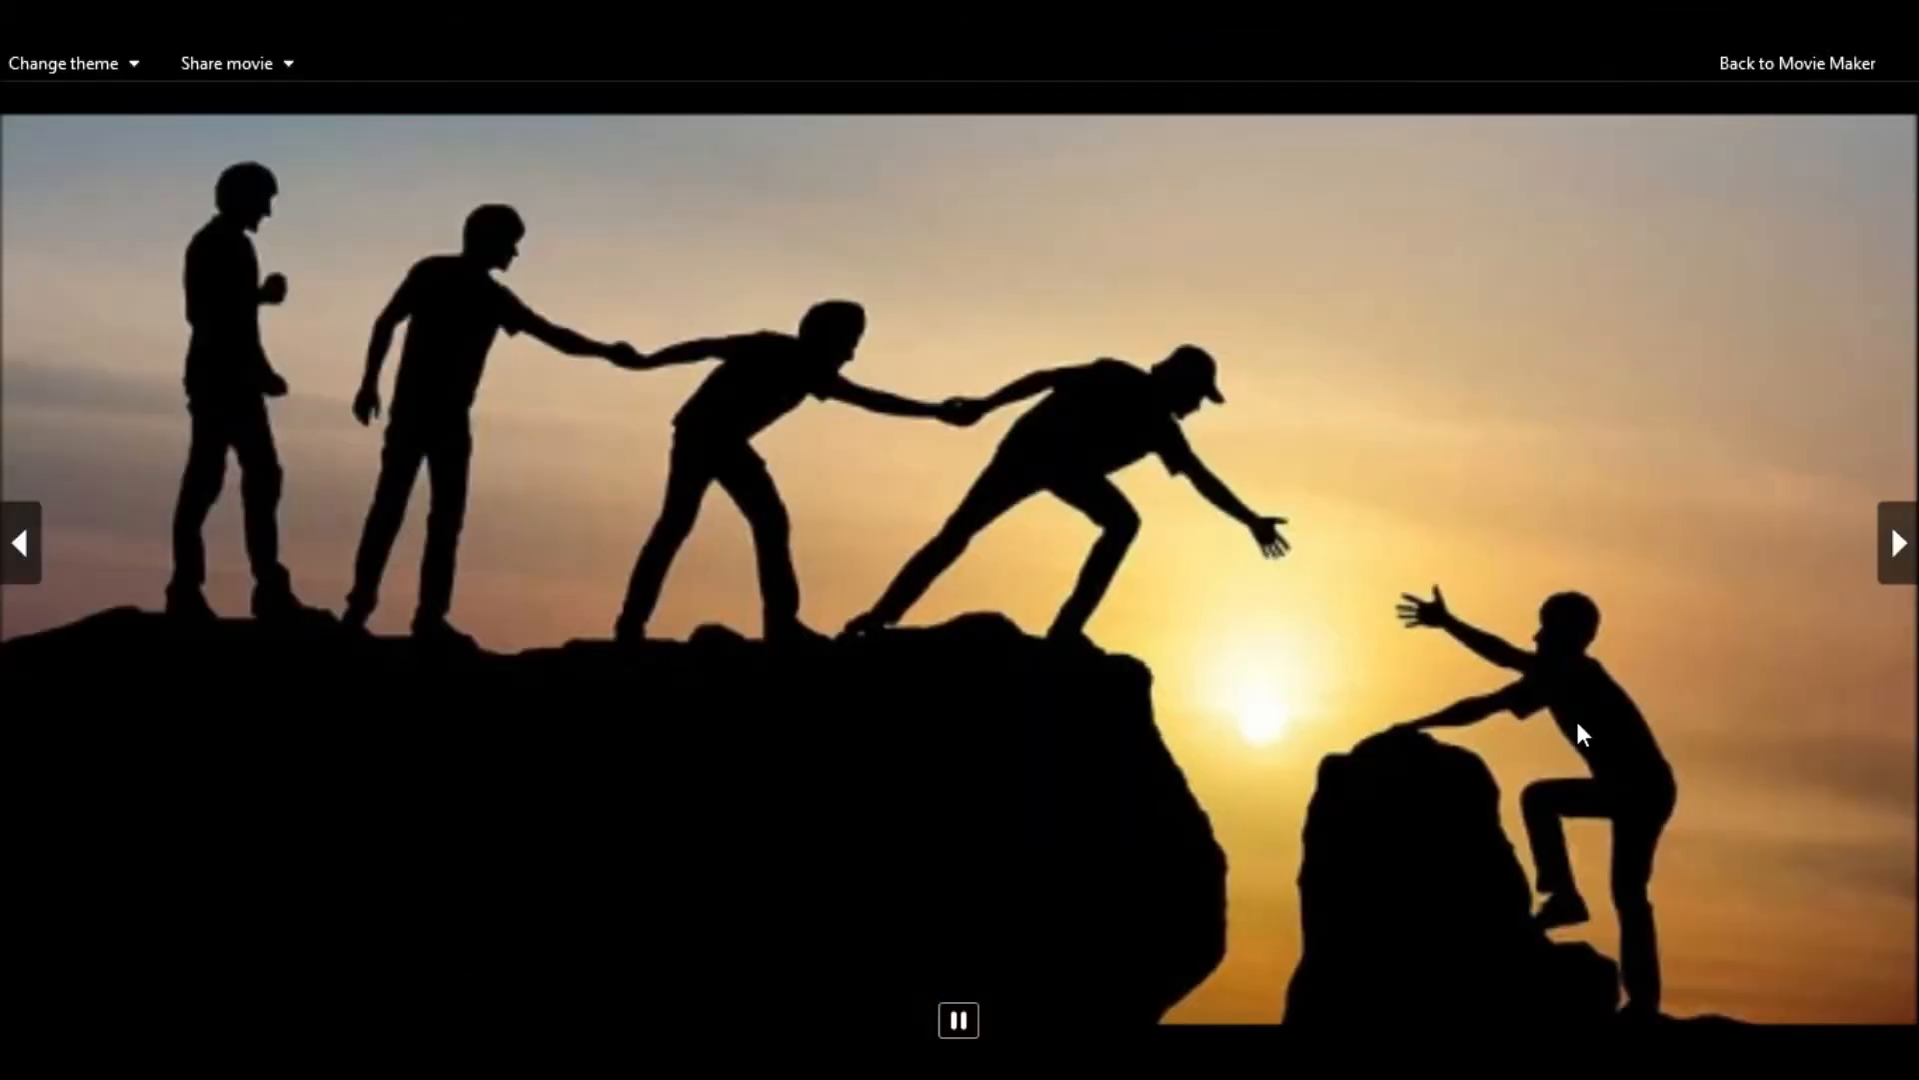
key("Escape")
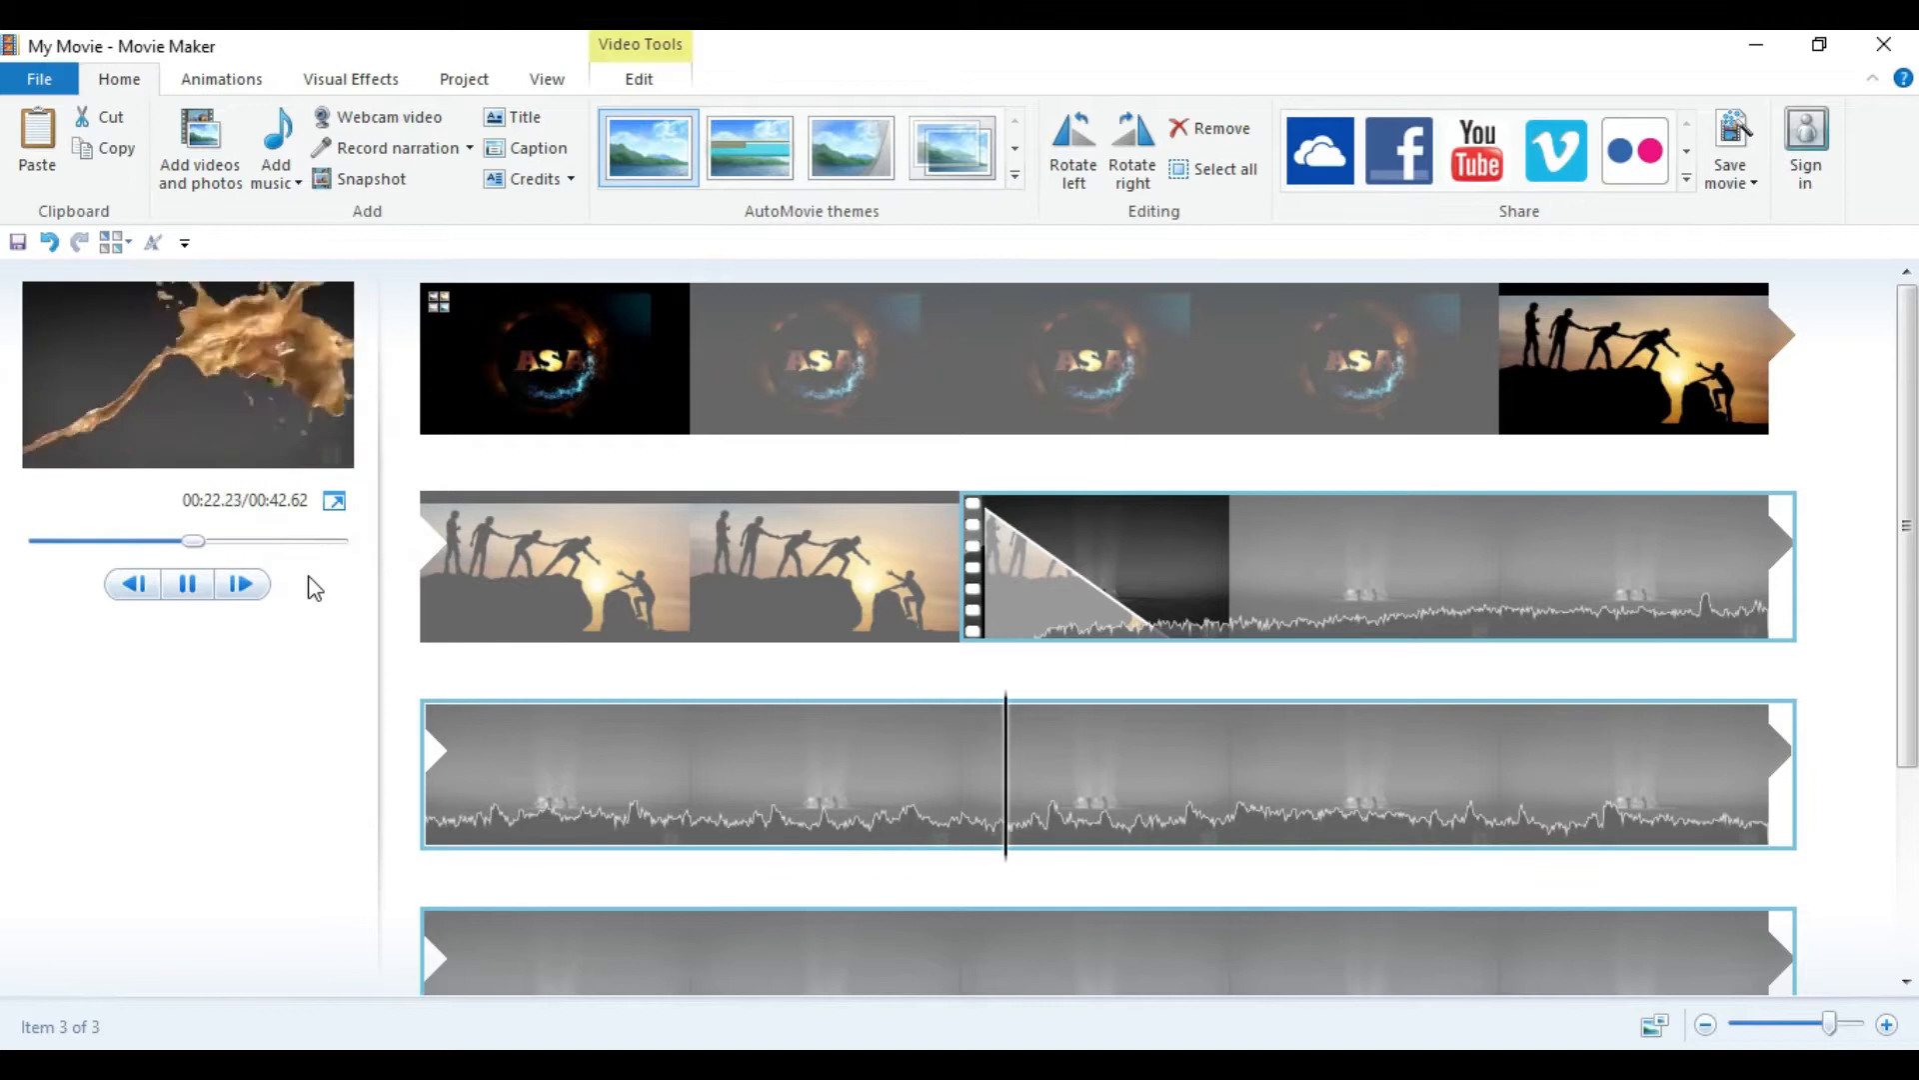
left_click(1763, 186)
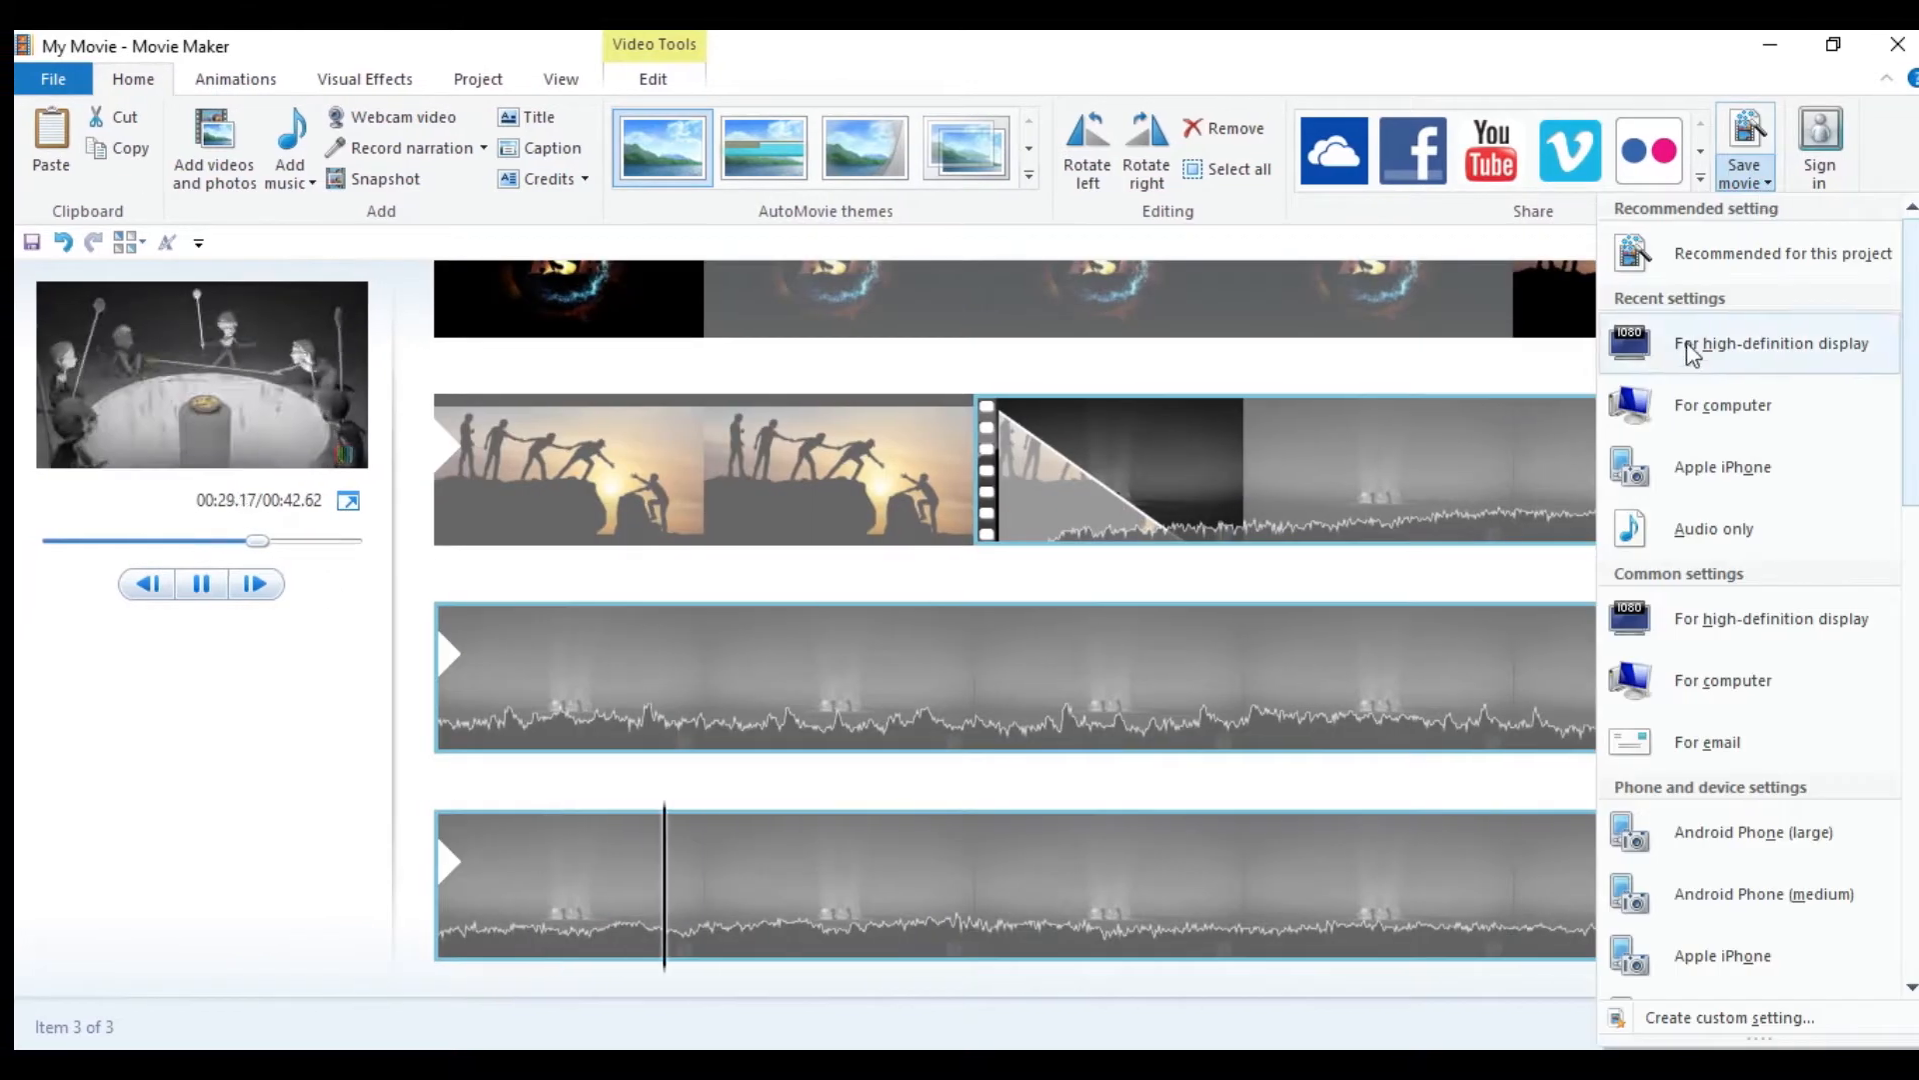
left_click(318, 707)
left_click(255, 79)
left_click(81, 78)
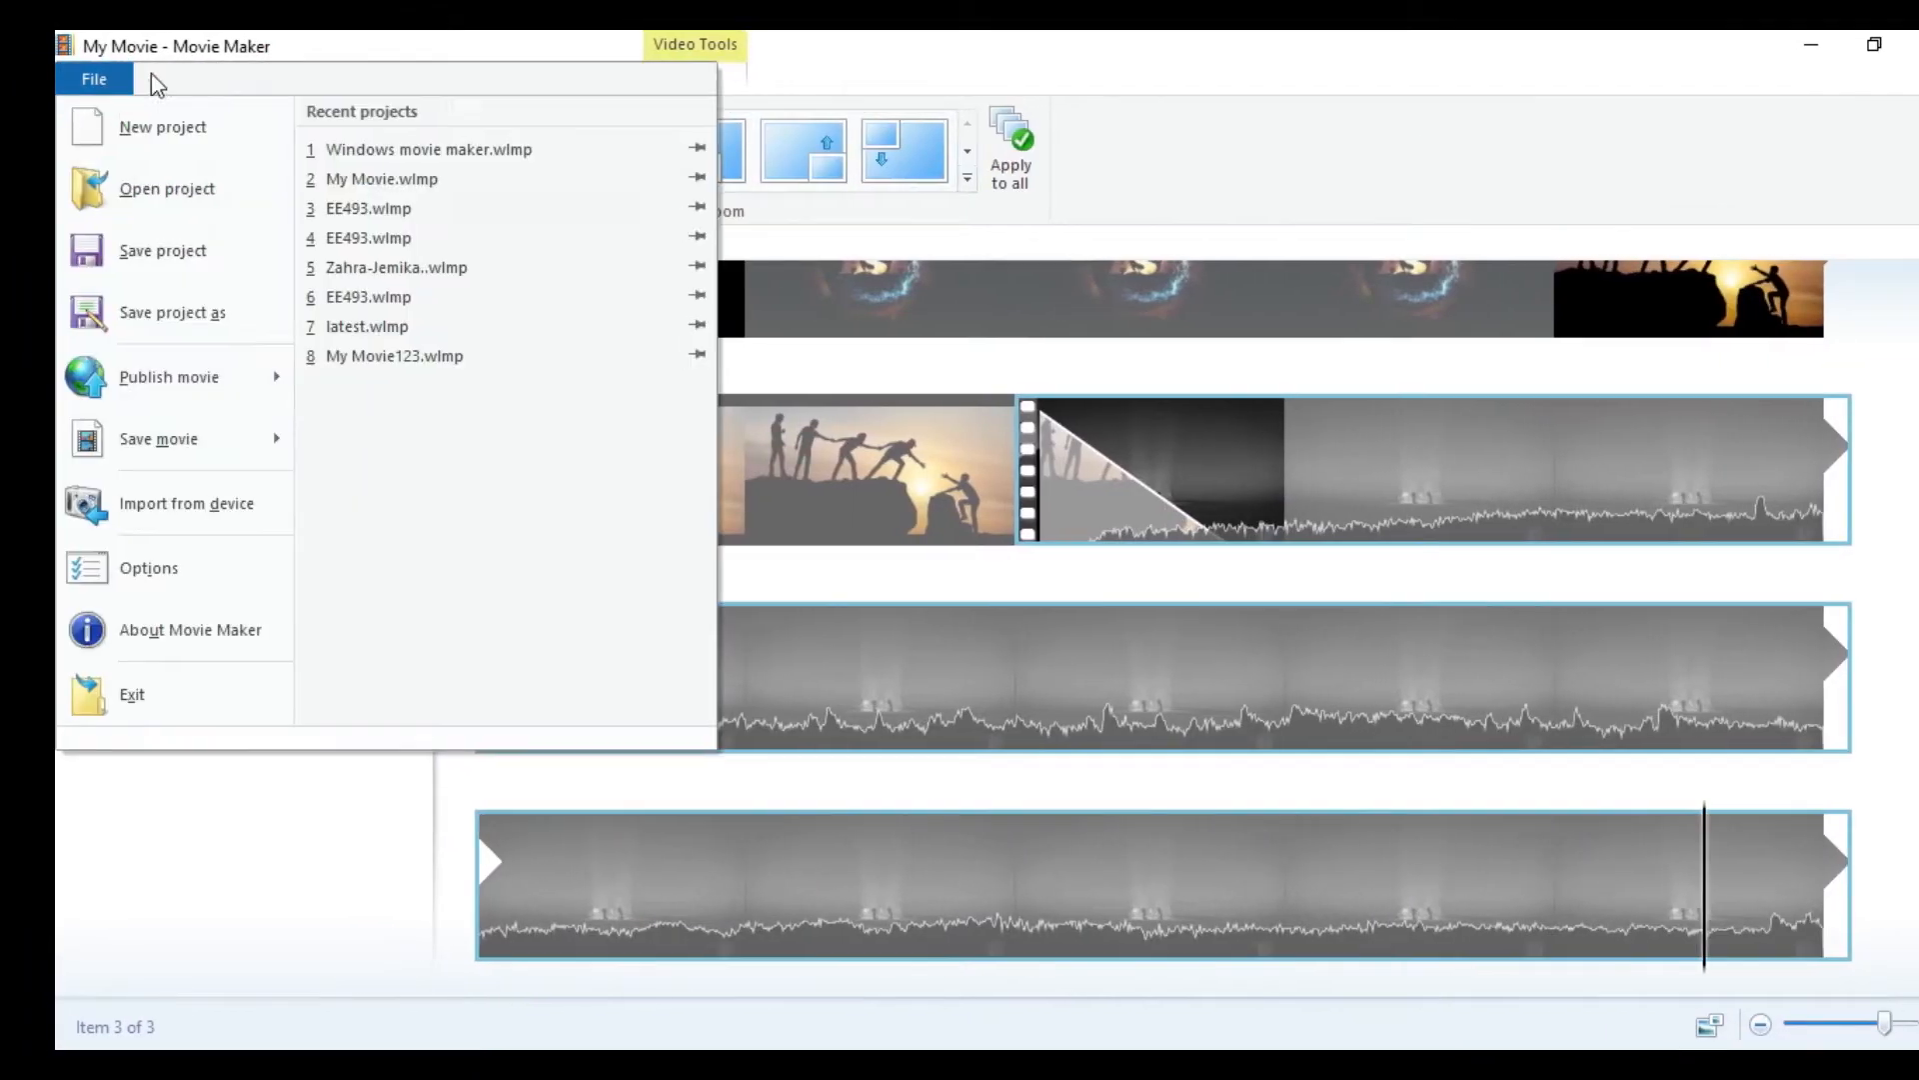
left_click(166, 44)
Apply the blue-tinted visual effect to the black-and-white video clip.
left_click(393, 79)
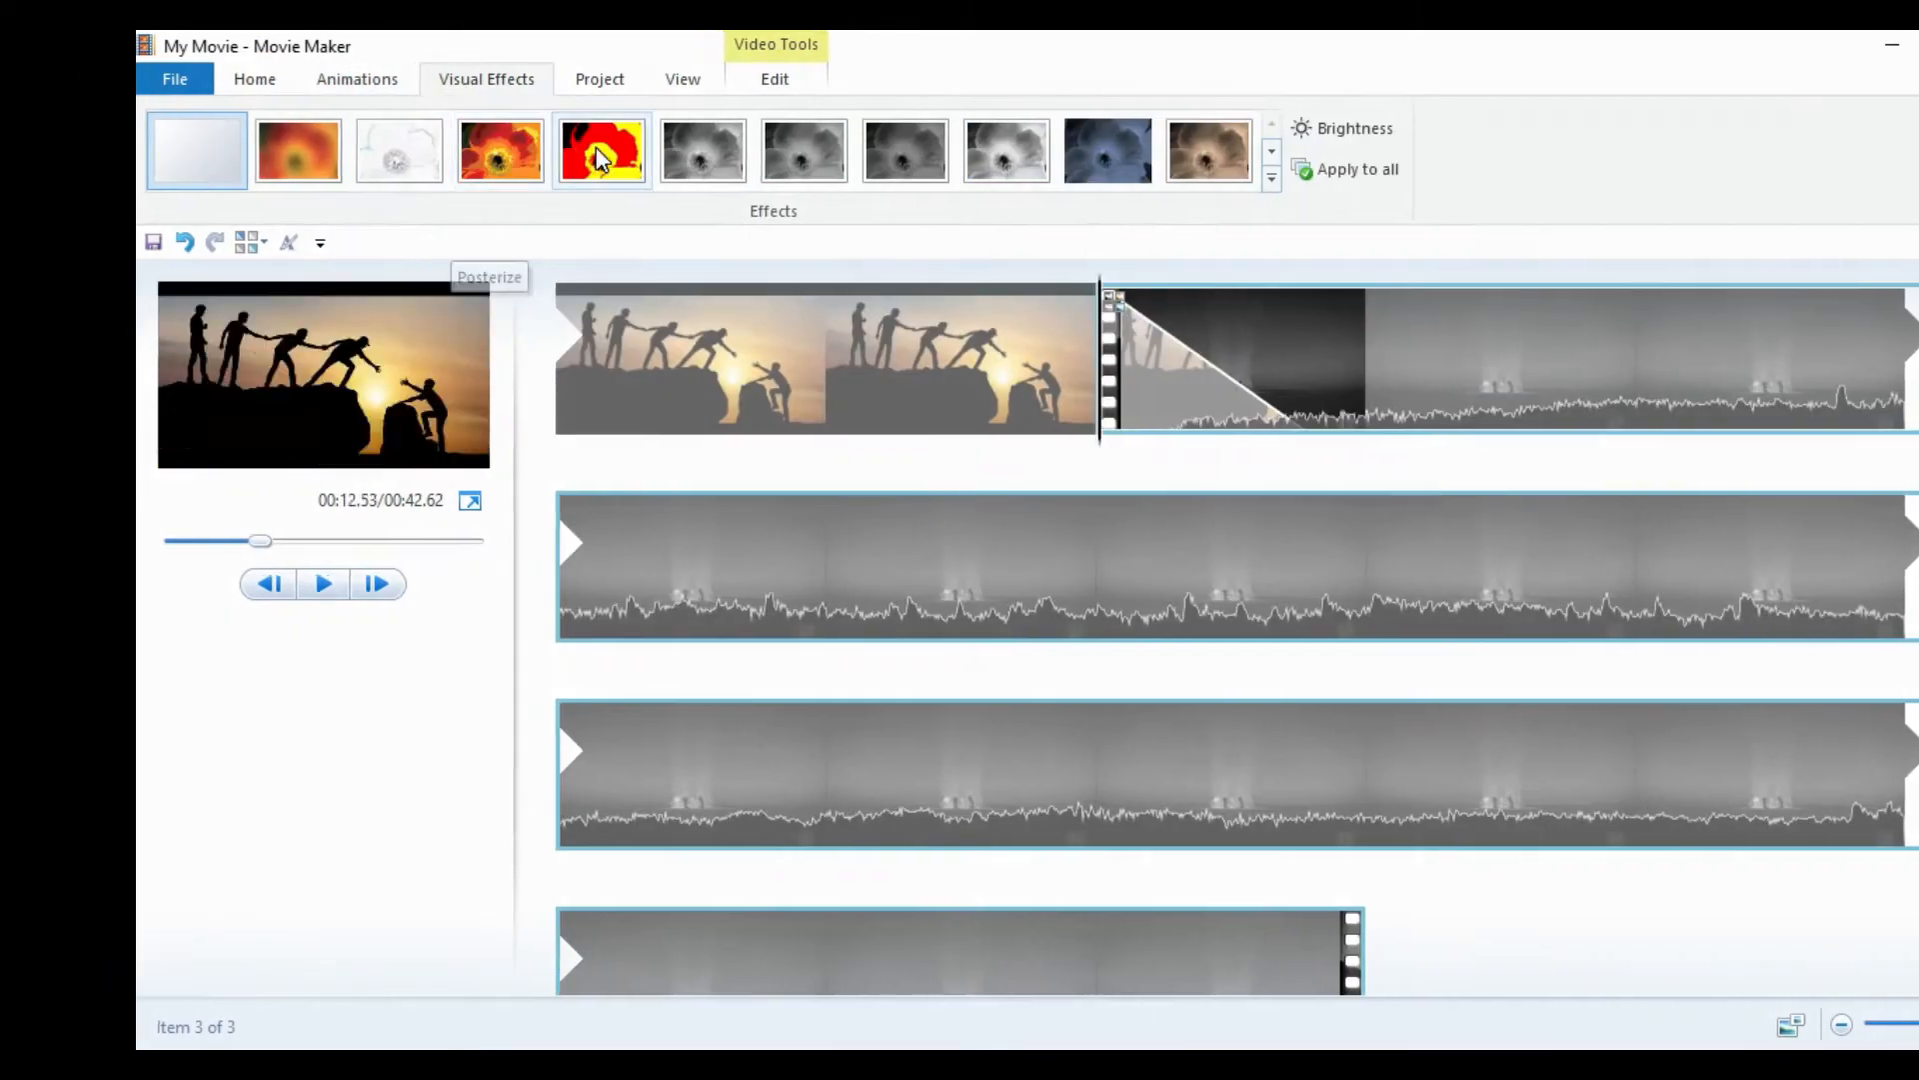
left_click(1094, 158)
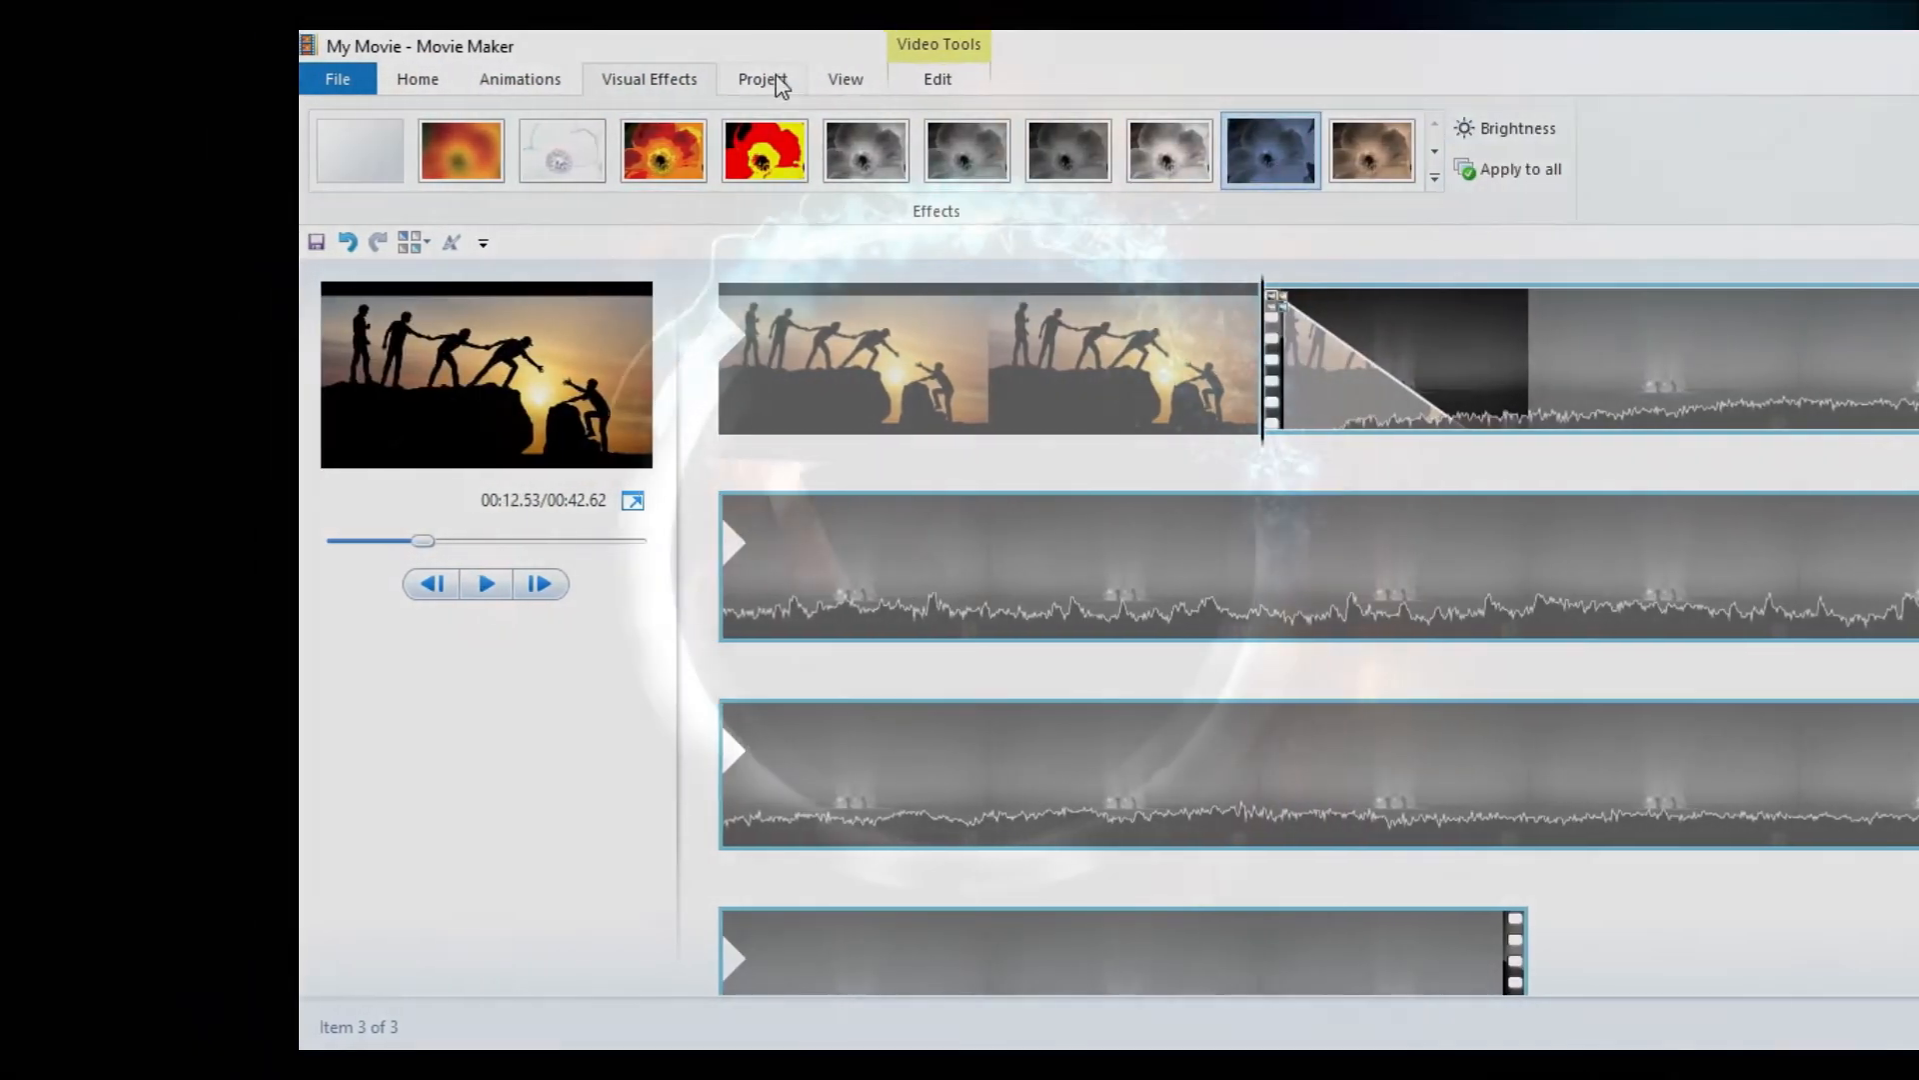
left_click(712, 79)
left_click(796, 79)
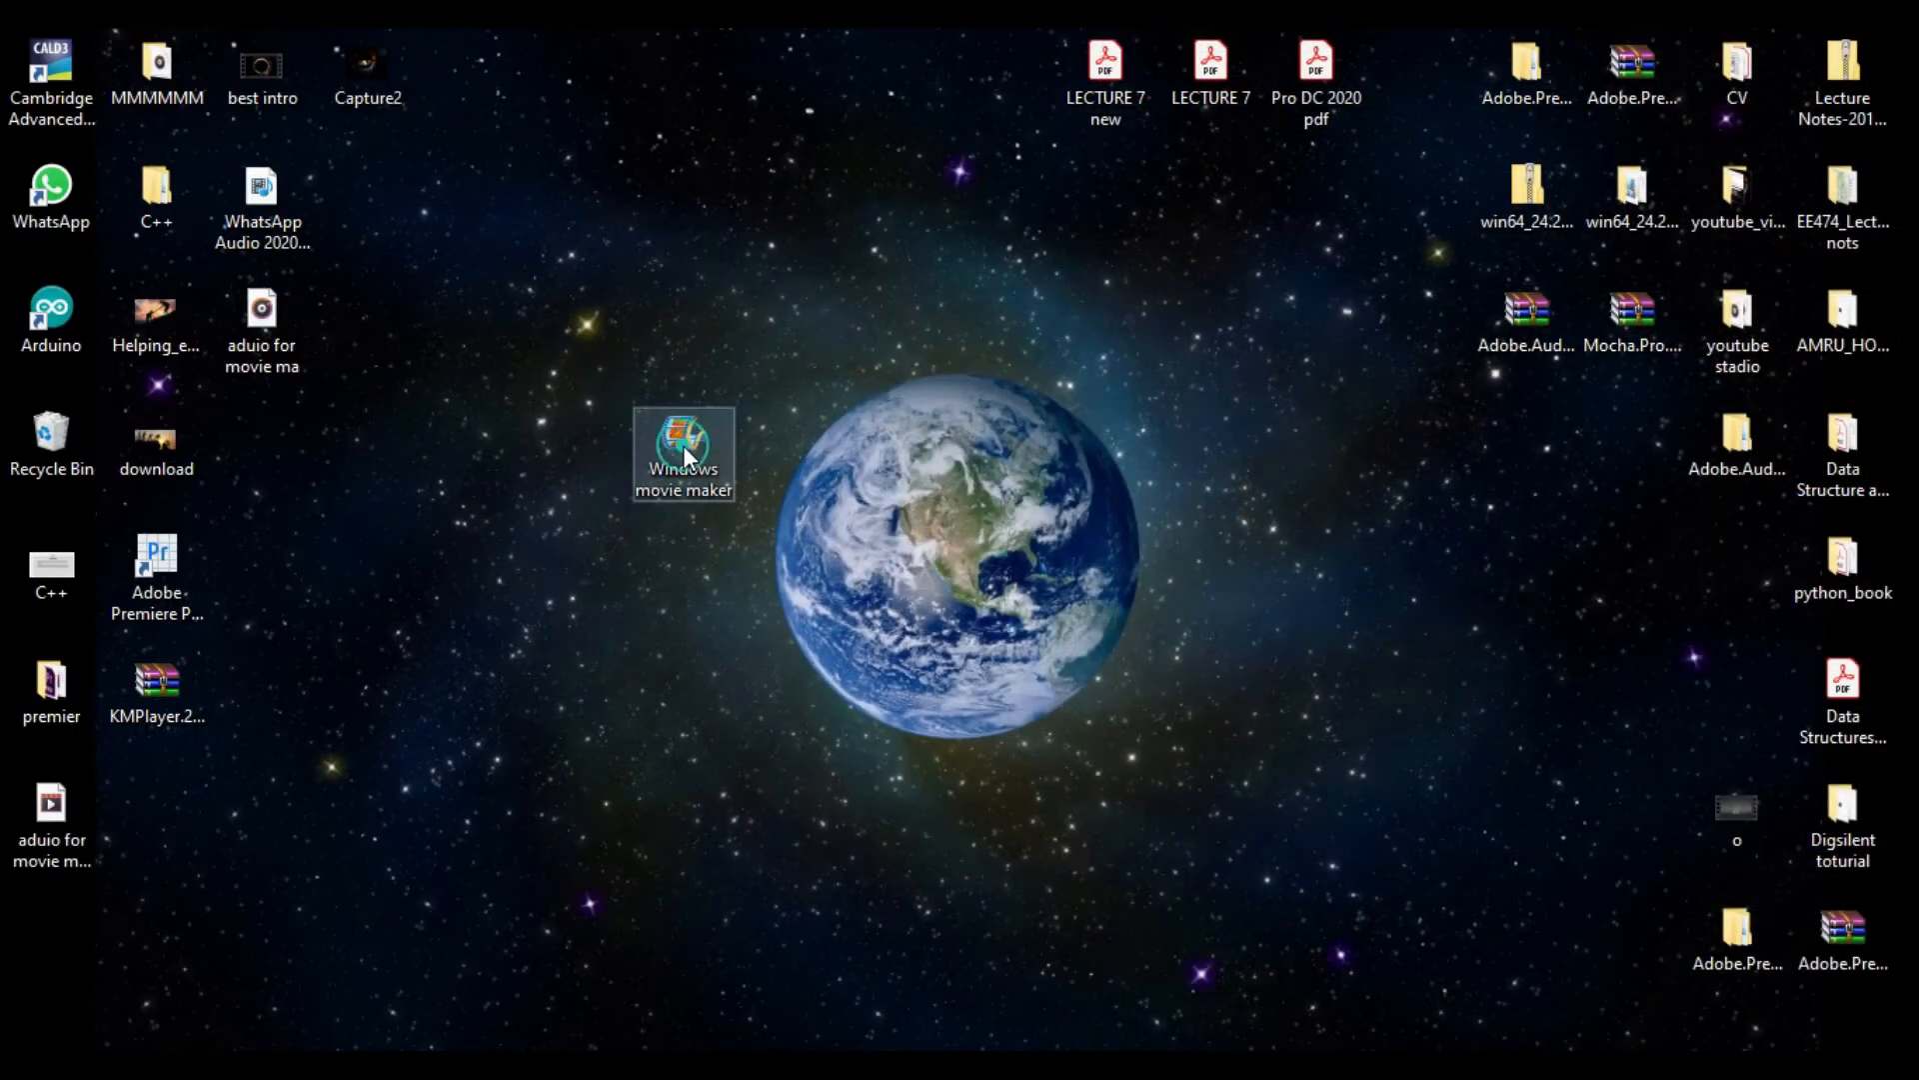
Open the Windows movie maker project from the desktop in Movie Maker.
double_click(684, 447)
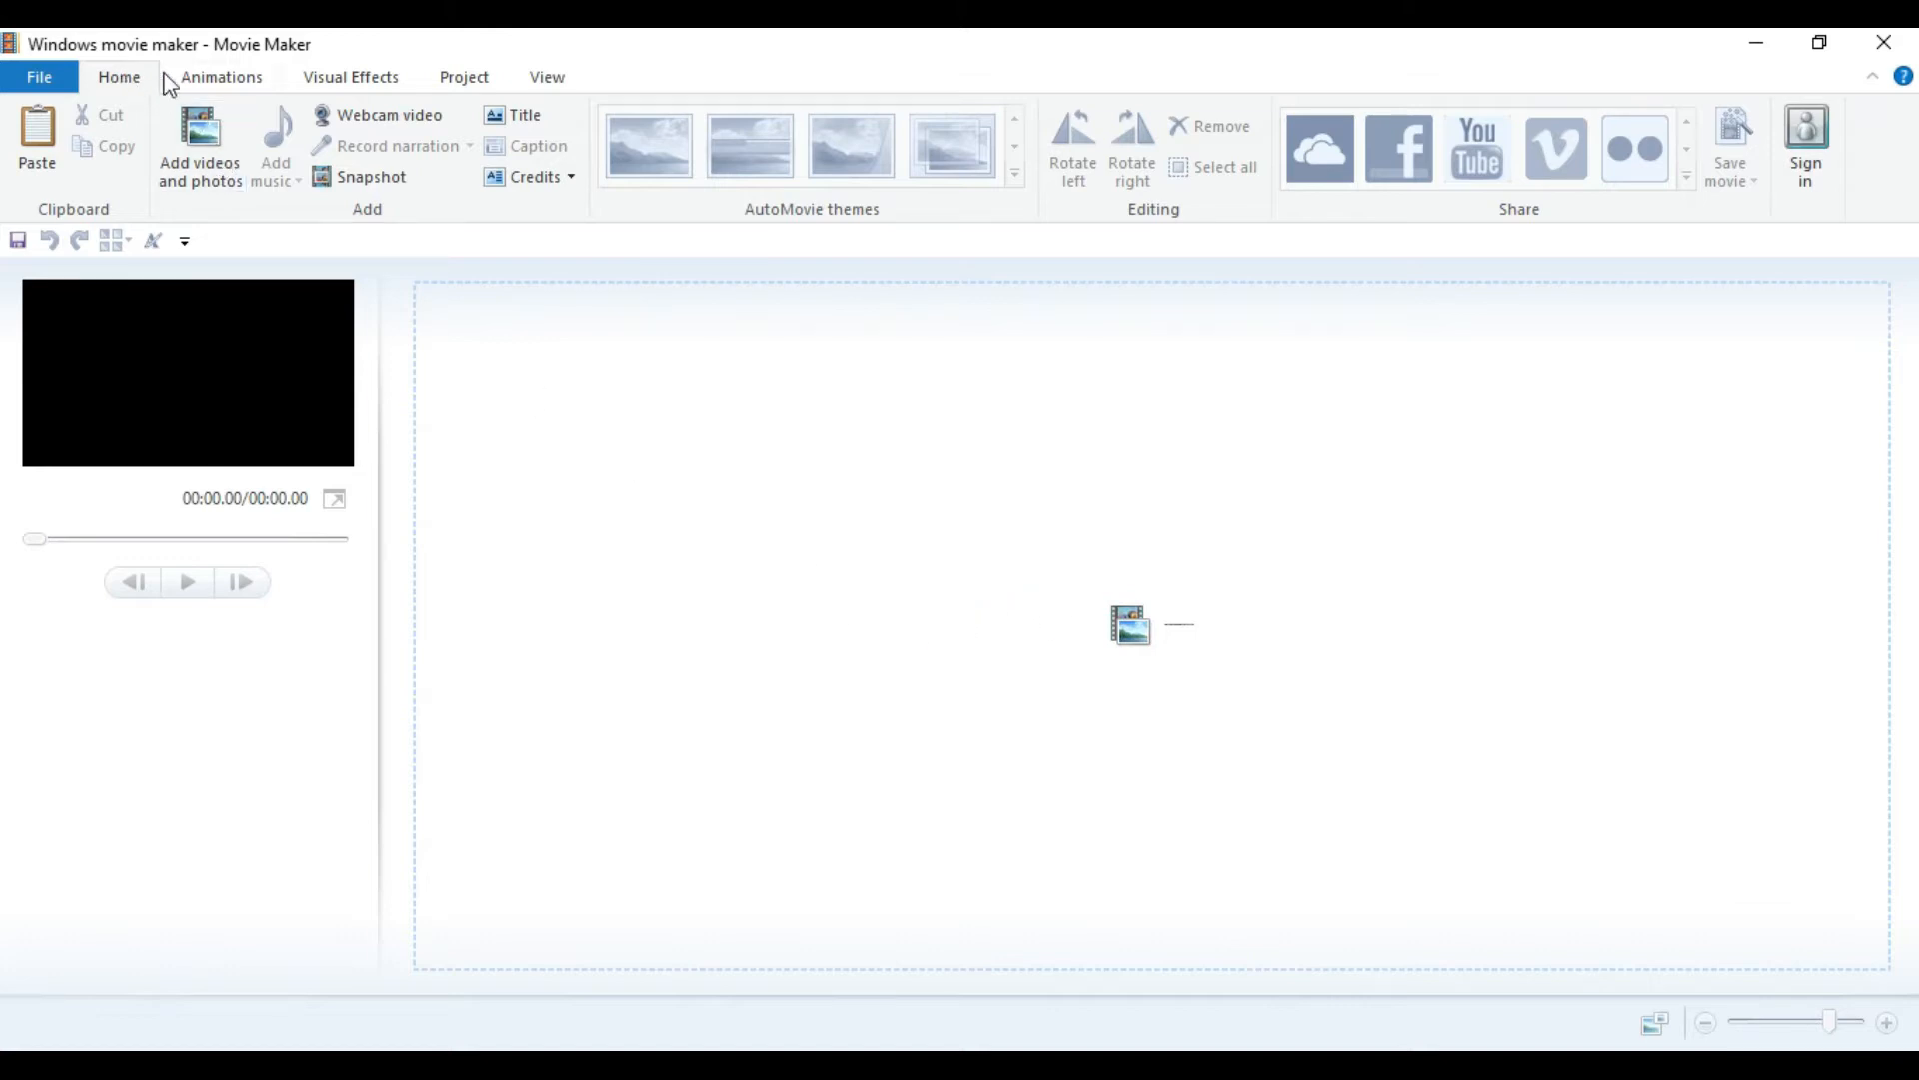
left_click(545, 80)
left_click(227, 78)
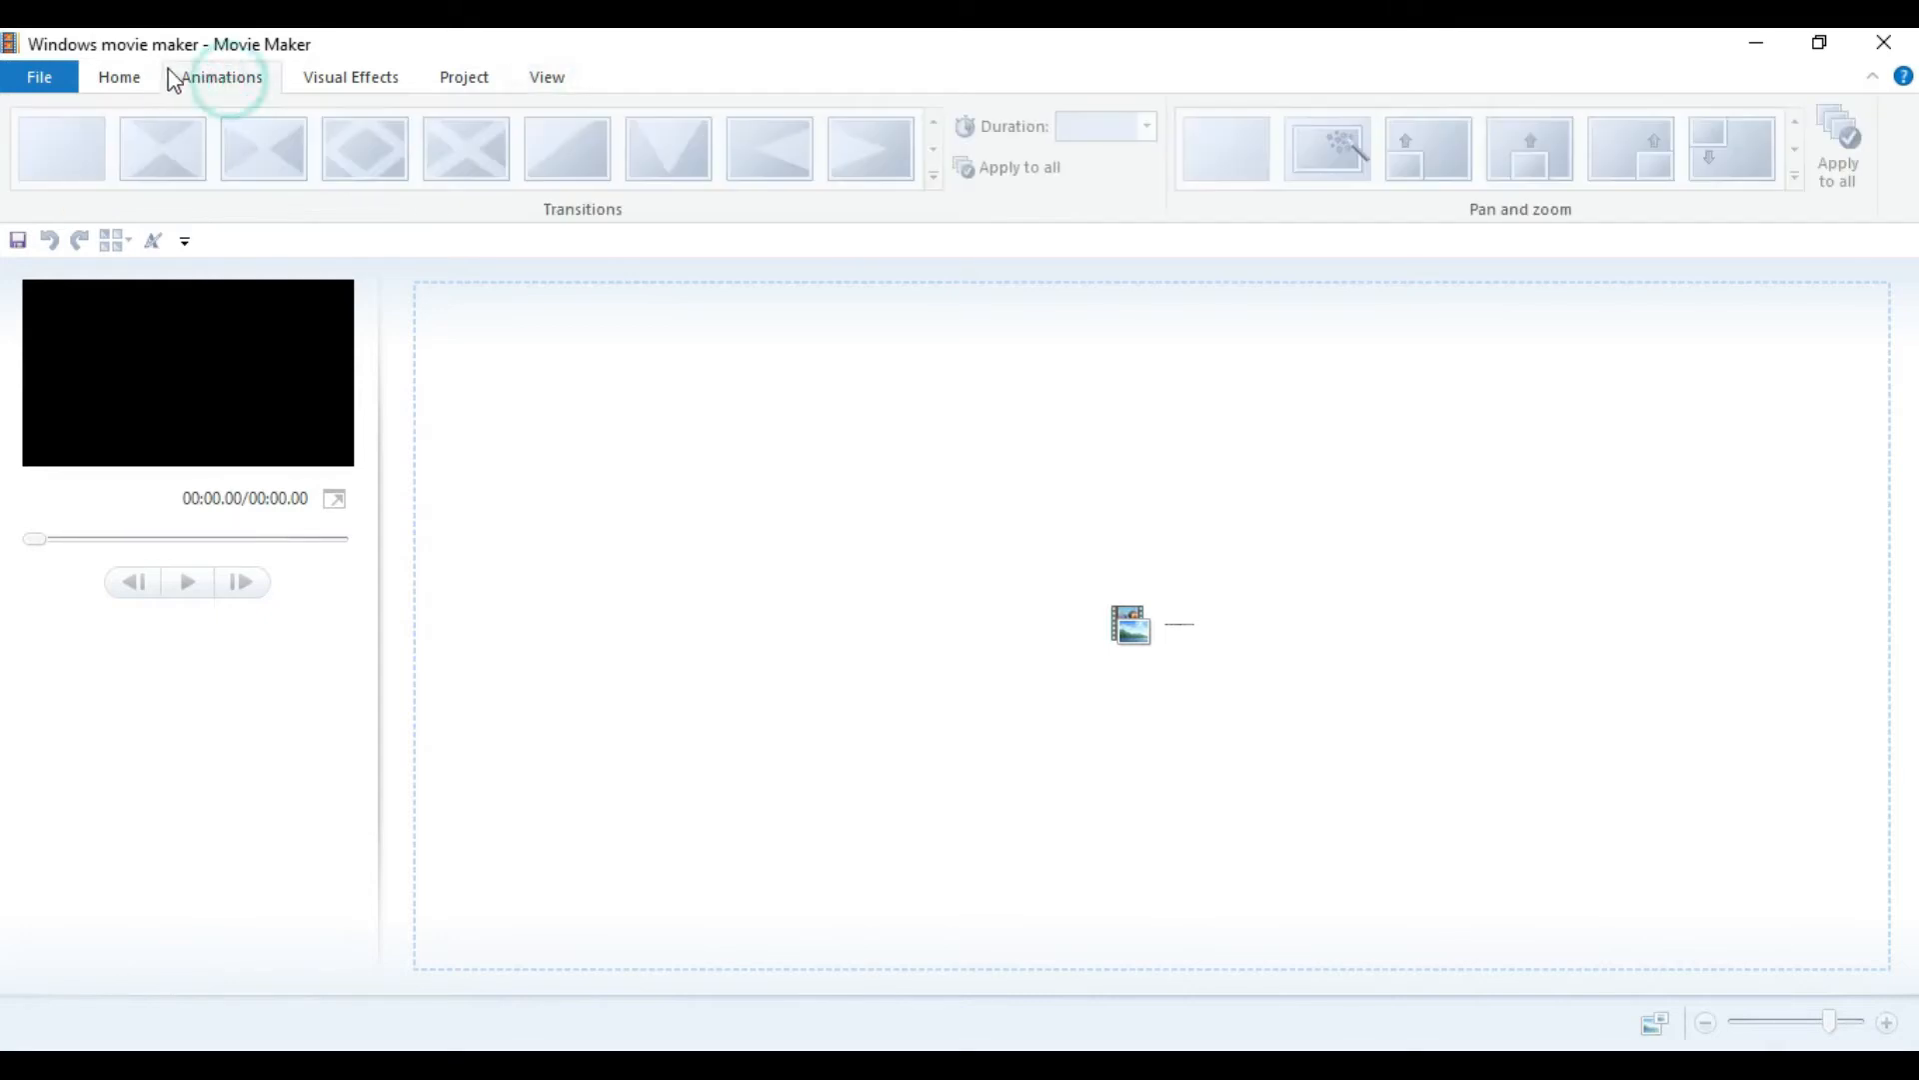
left_click(133, 78)
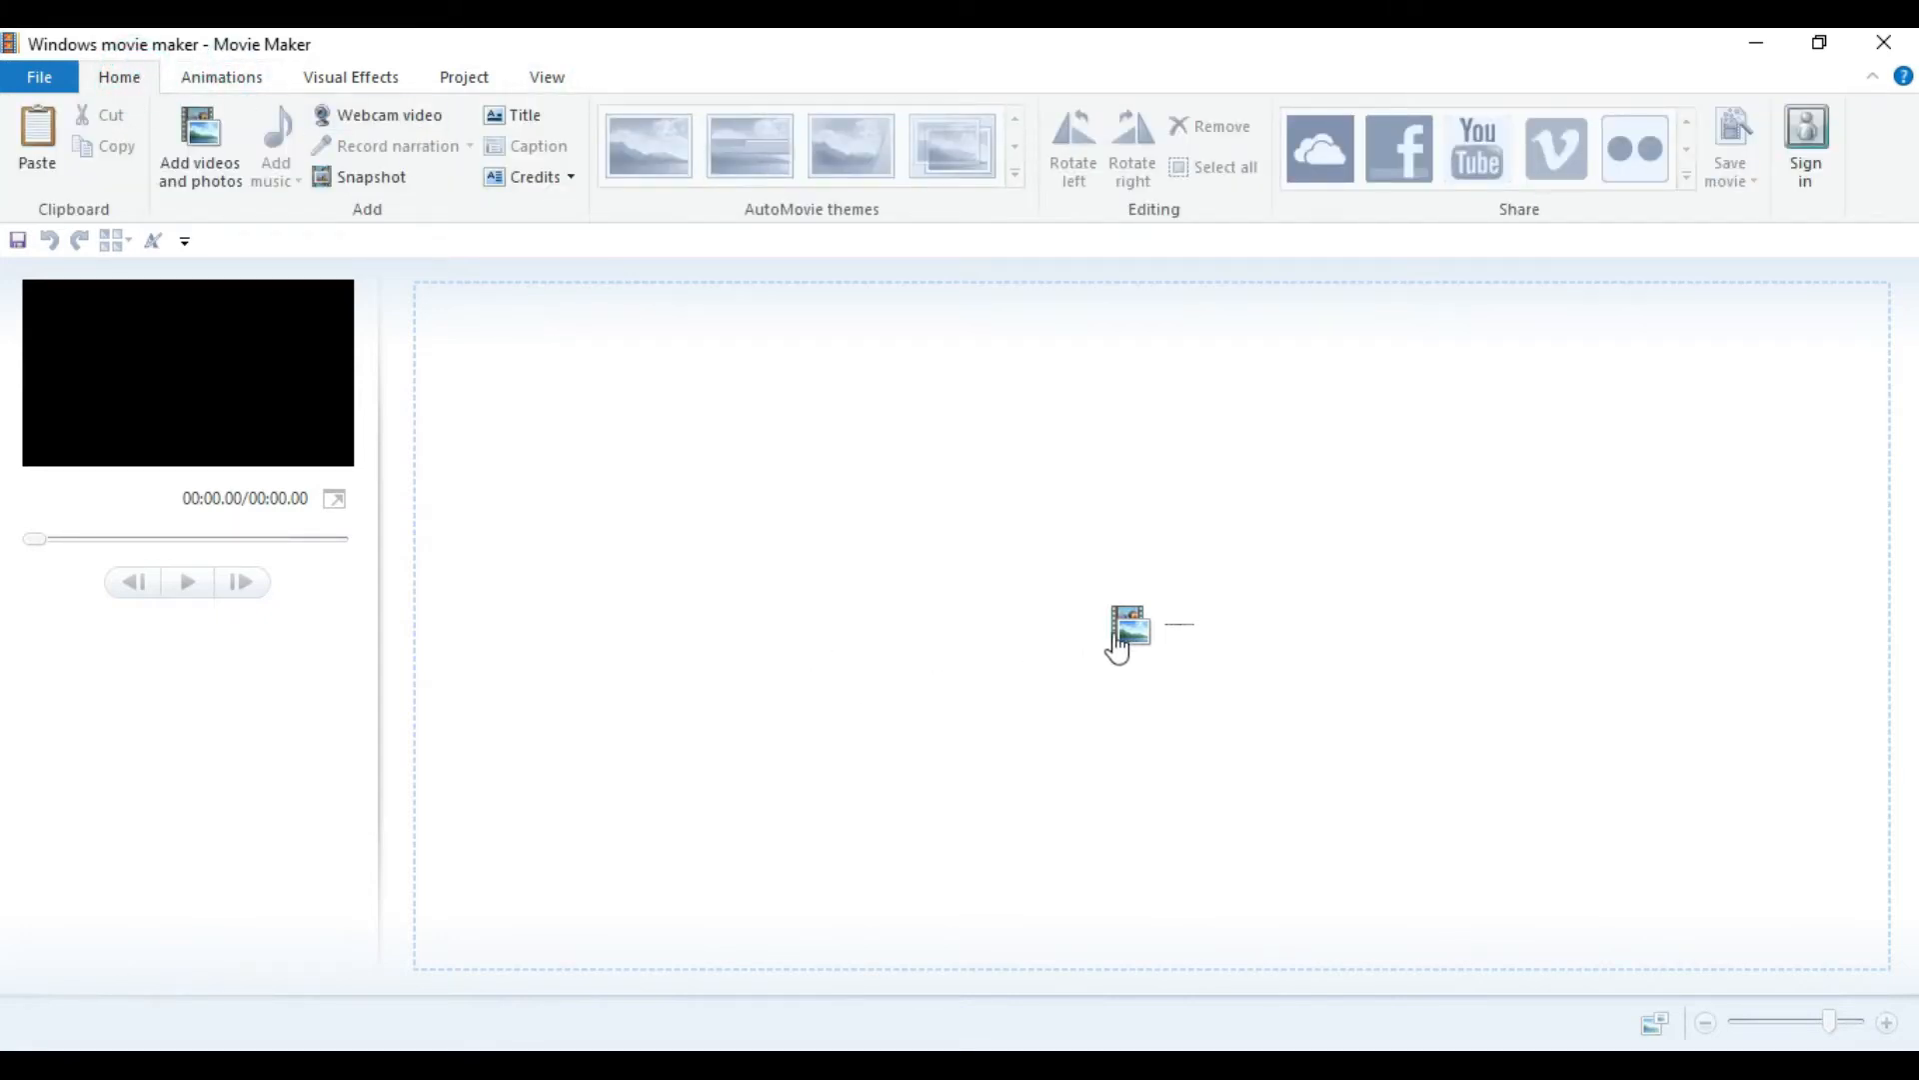
Start adding videos and photos, browse the PC's media folders and choose the Desktop as the source.
left_click(1123, 630)
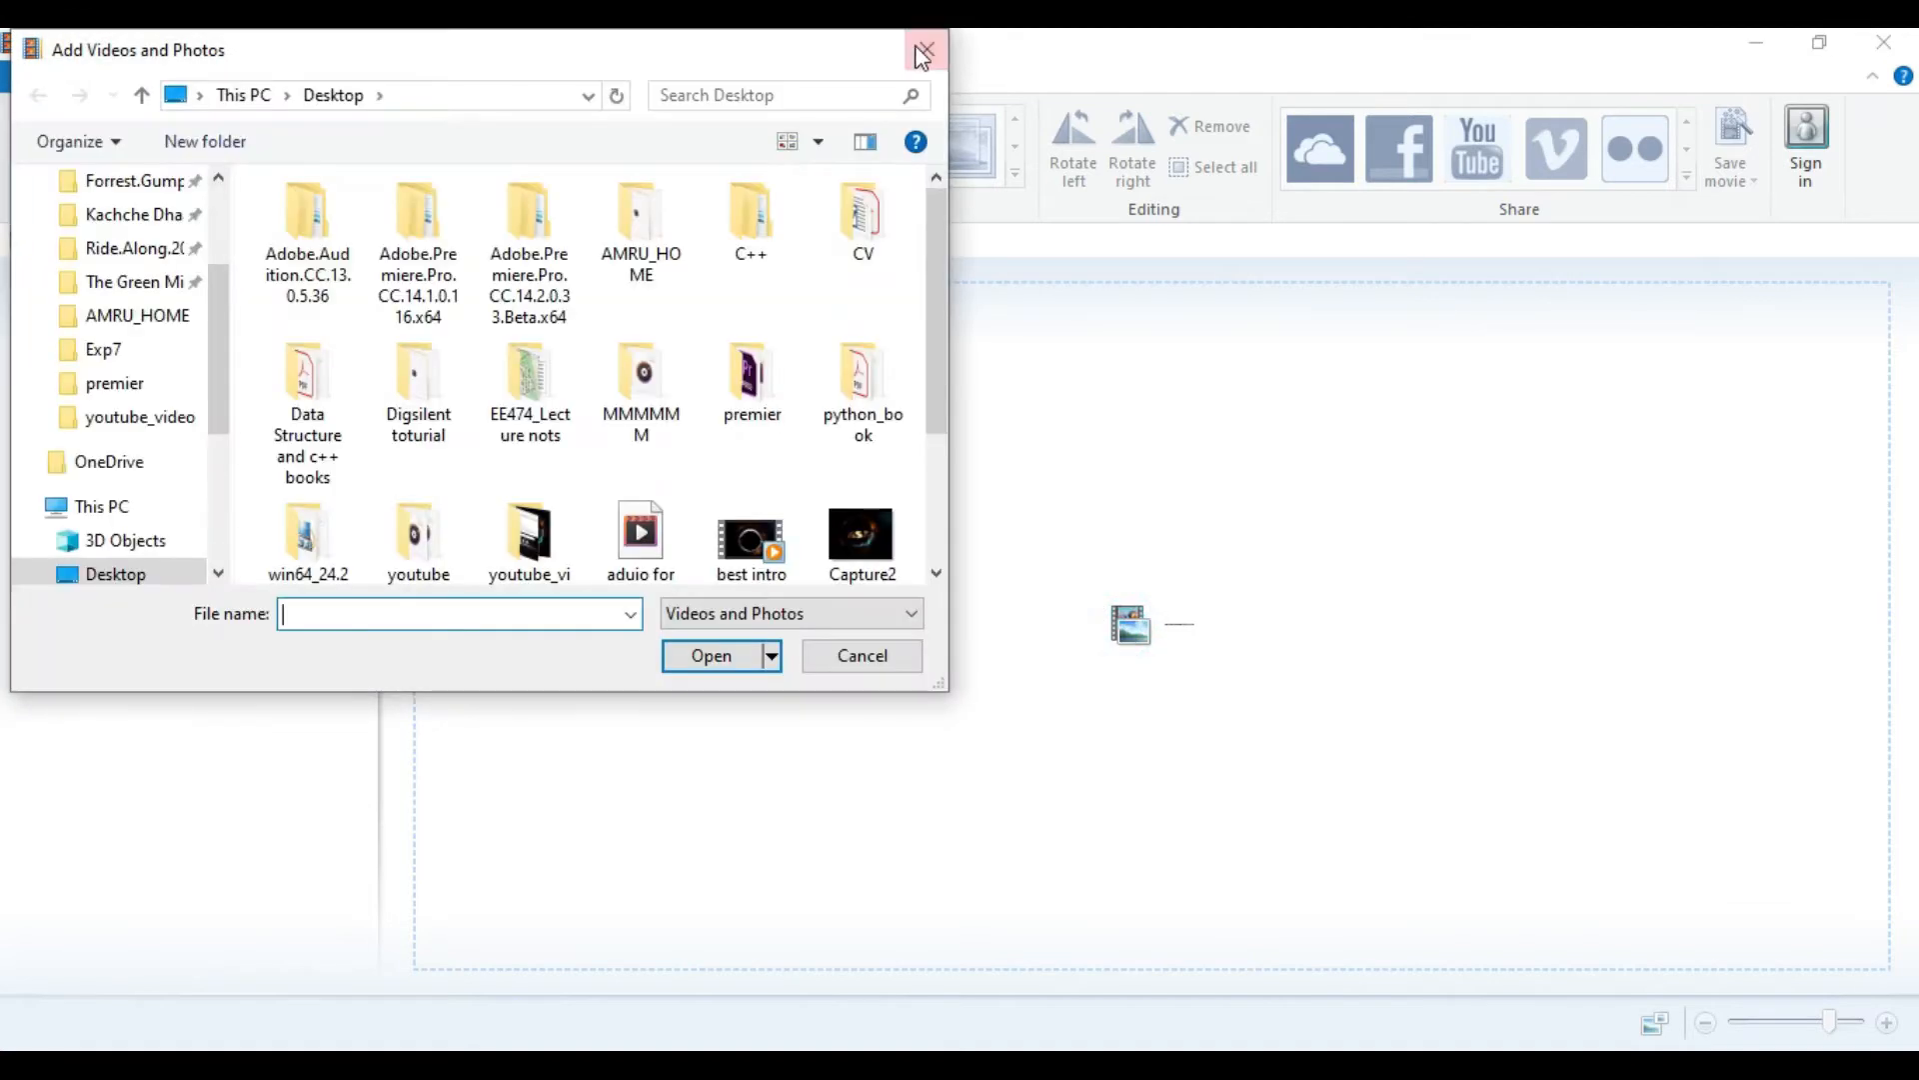
left_click(928, 52)
left_click(214, 124)
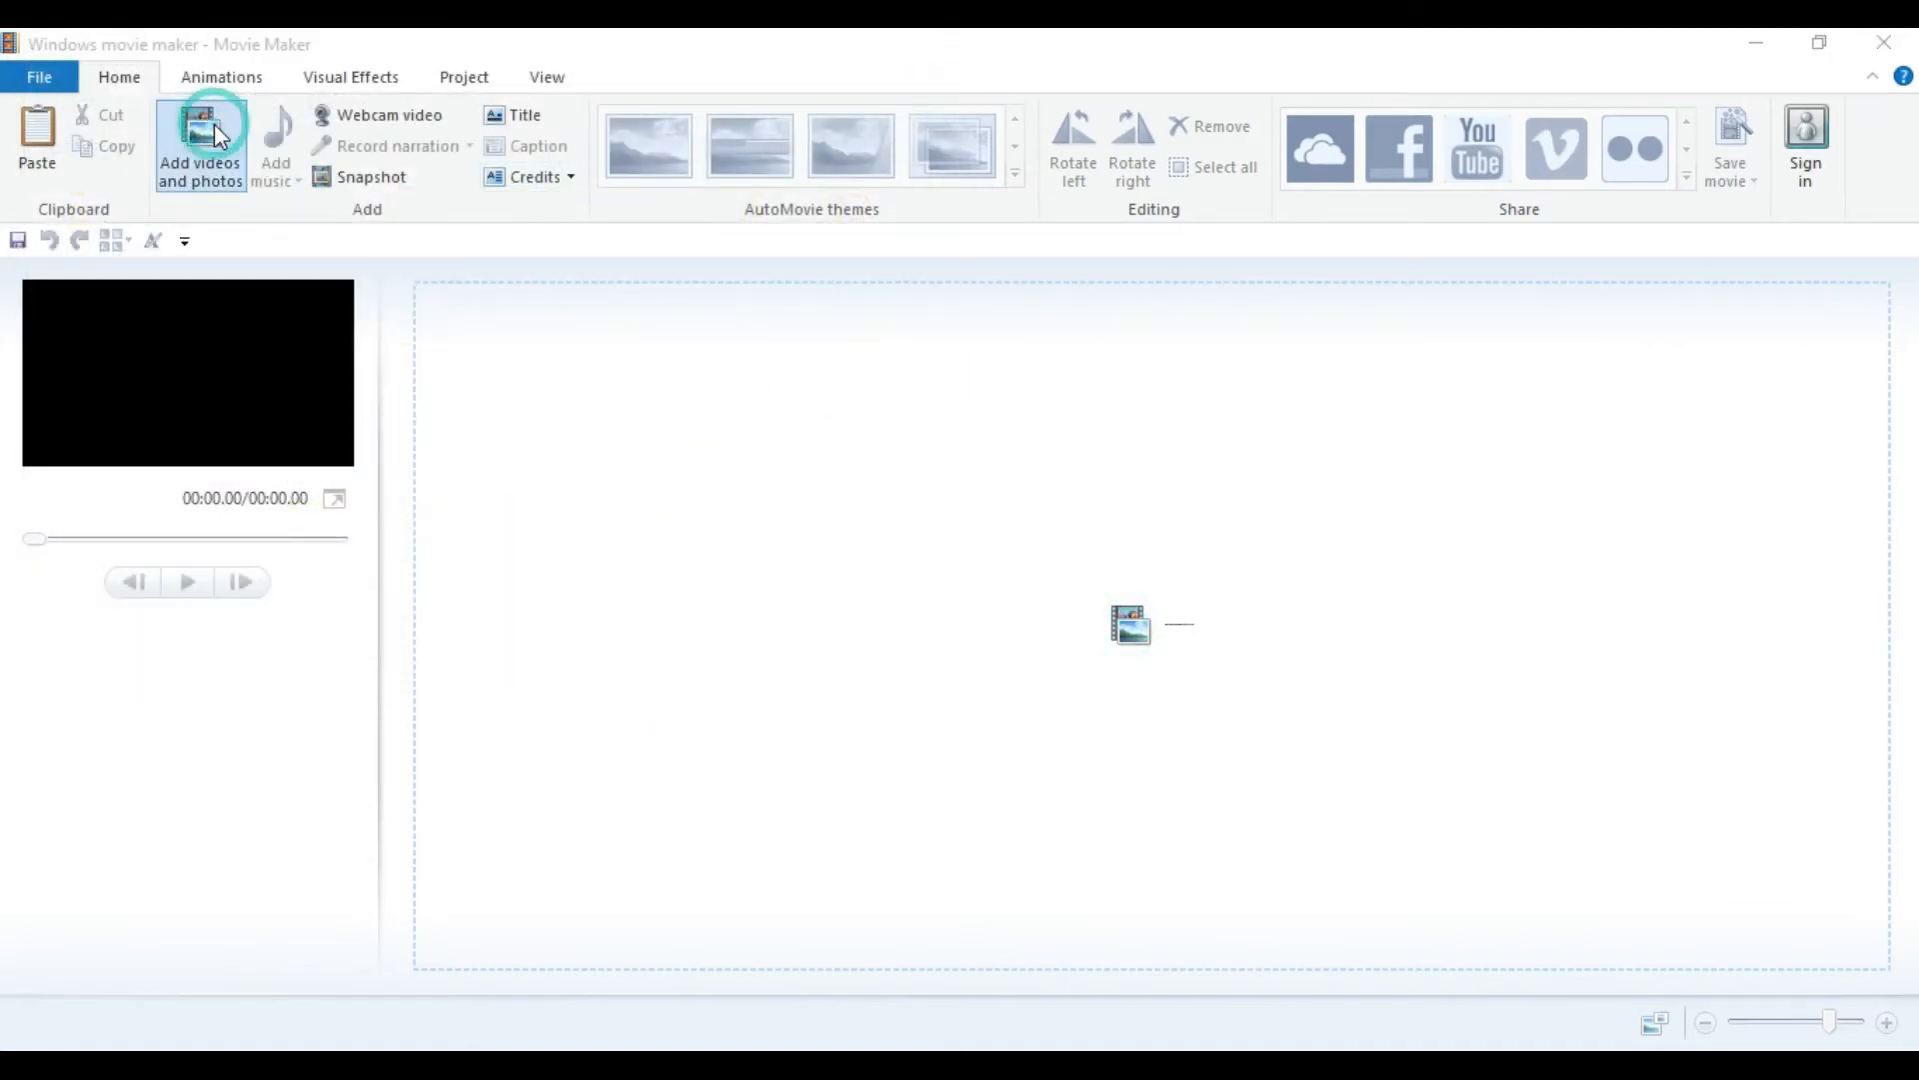
scroll(718, 449, "down", 1)
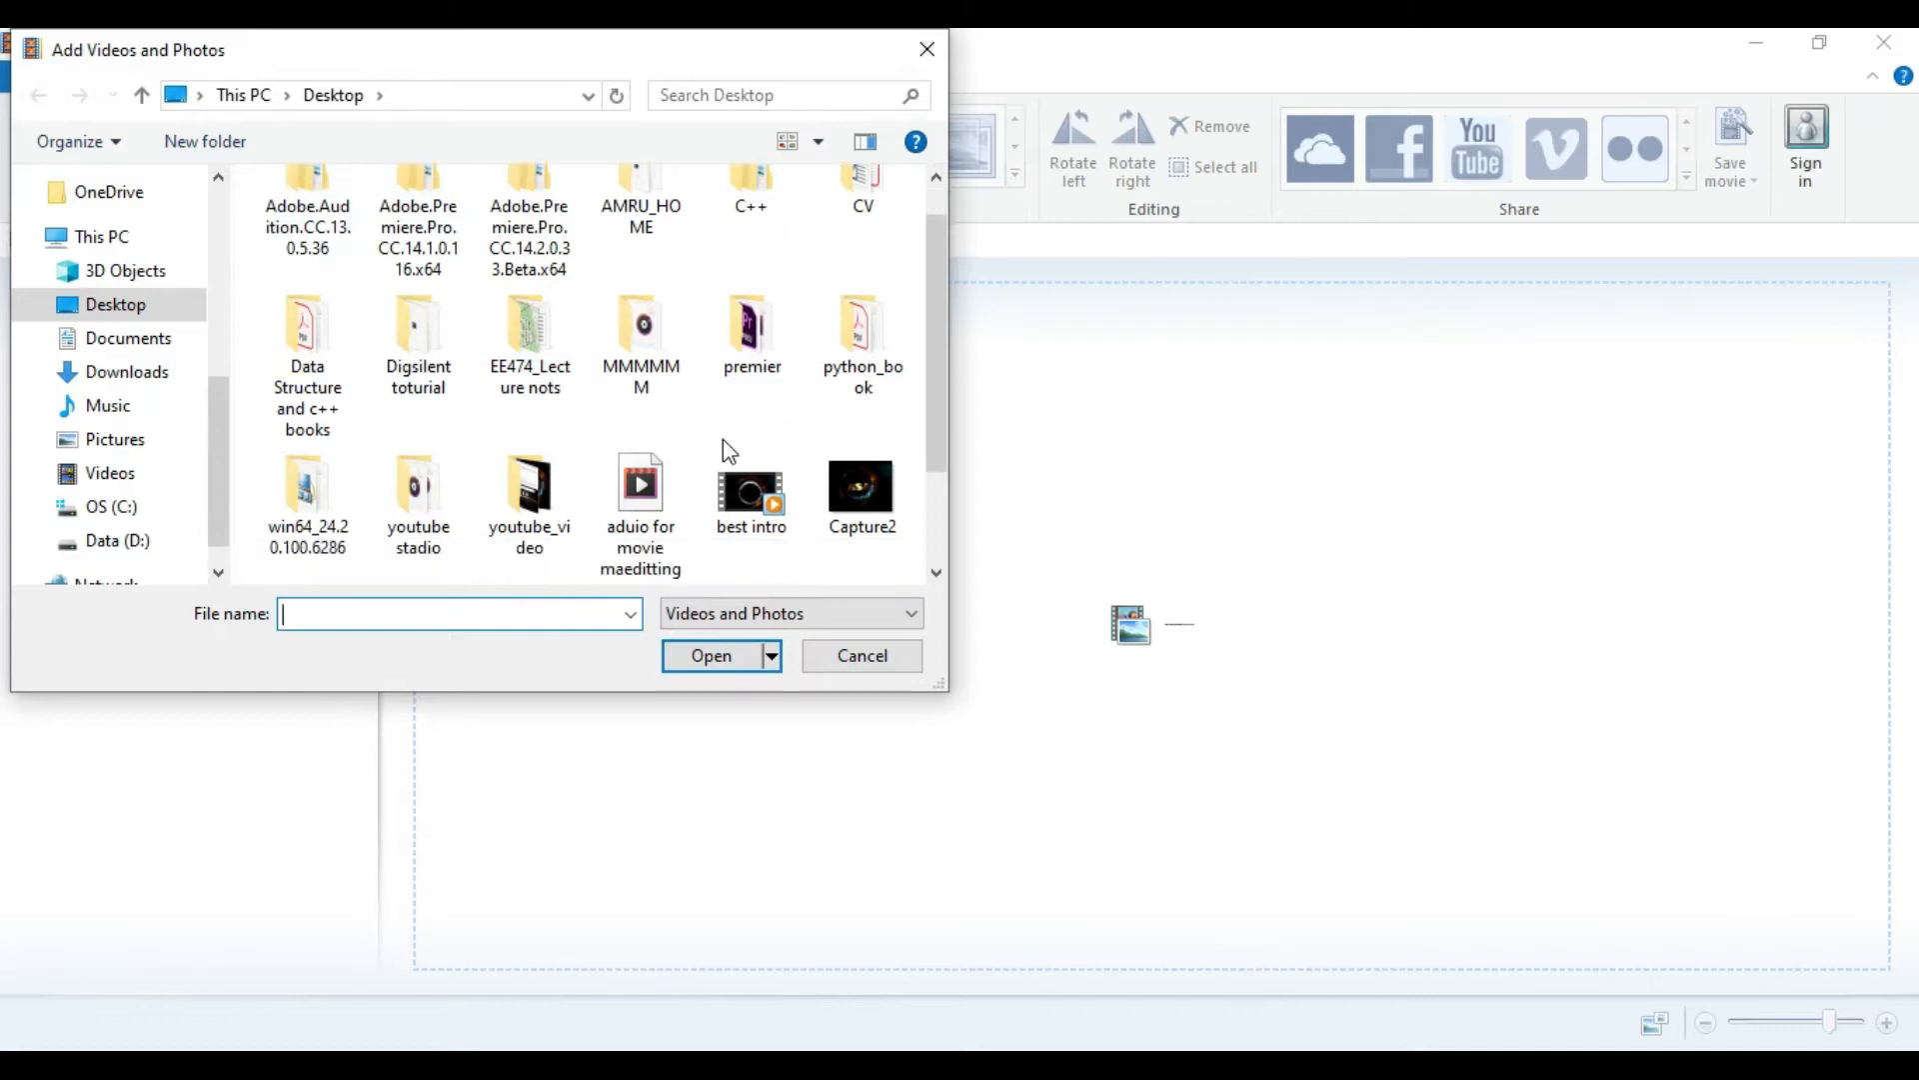
left_click(110, 274)
left_click(117, 306)
left_click(120, 340)
left_click(108, 402)
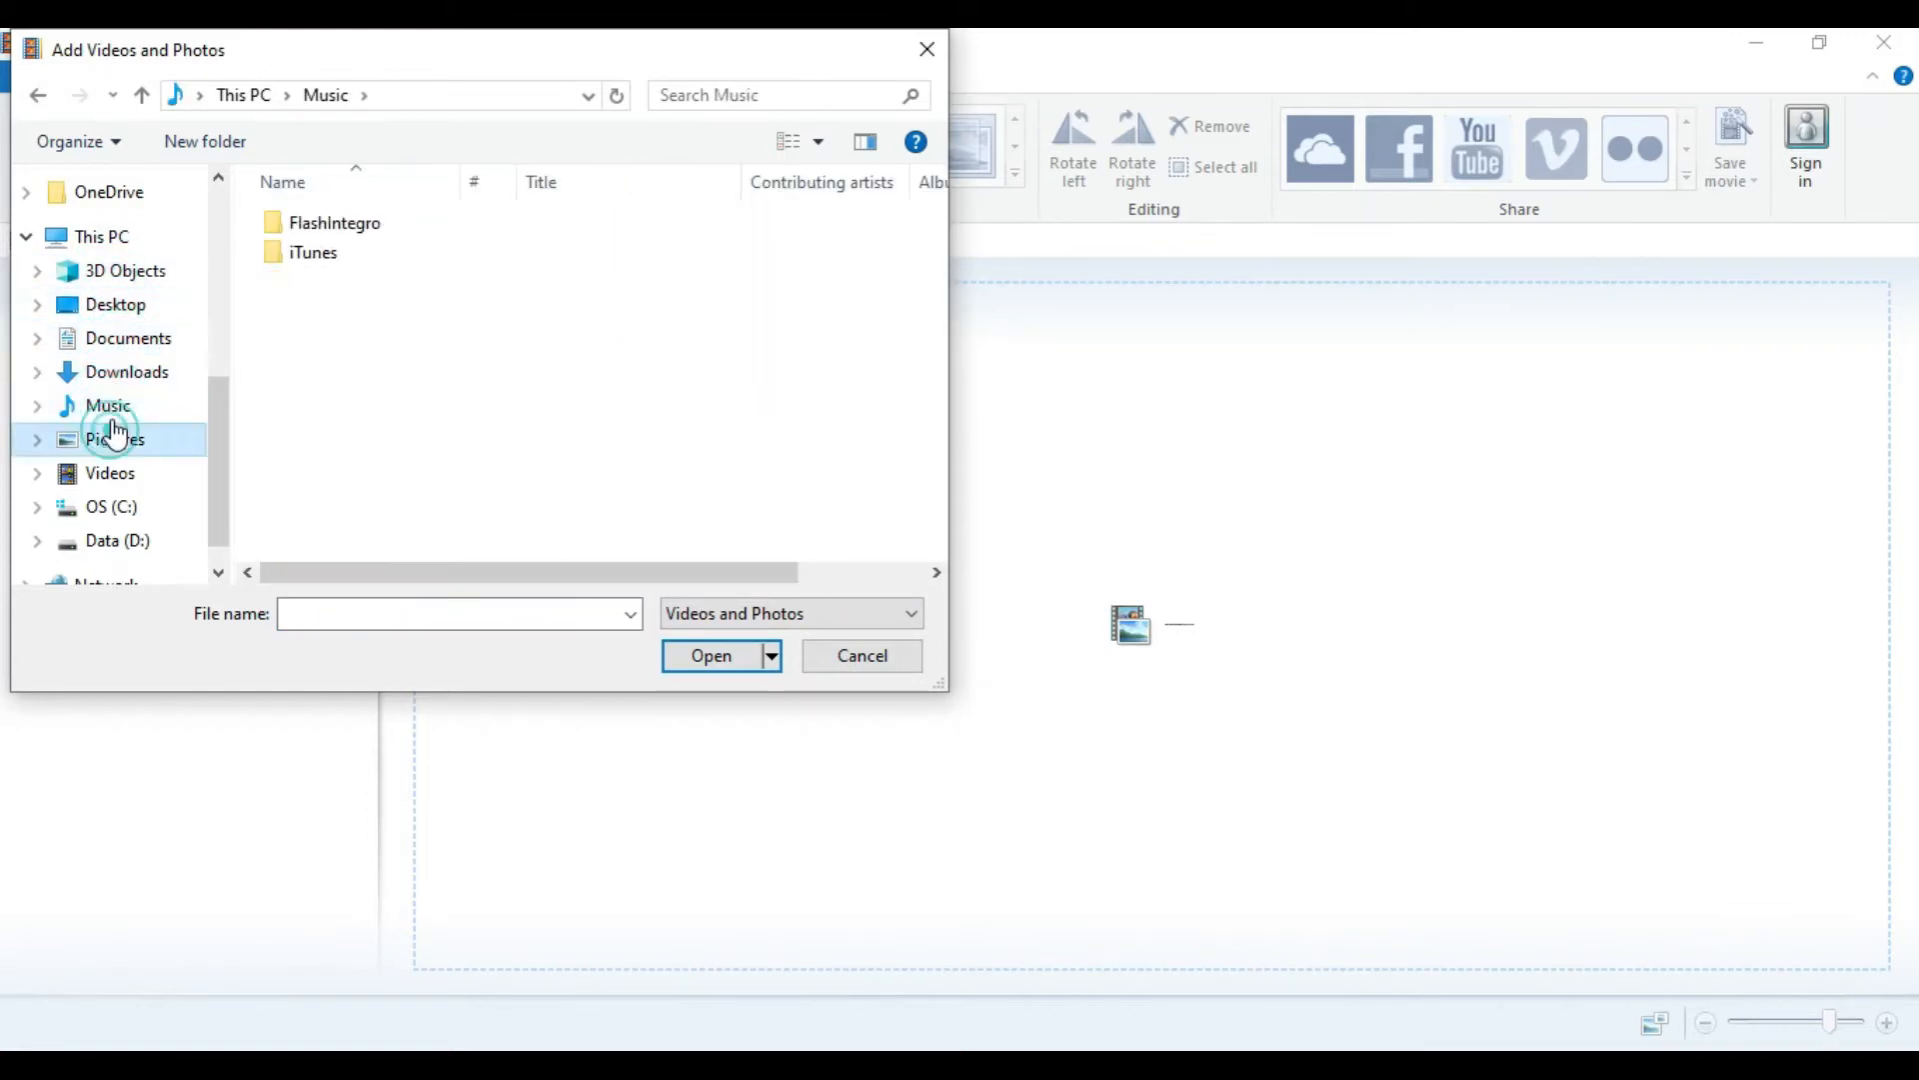
left_click(113, 440)
left_click(130, 305)
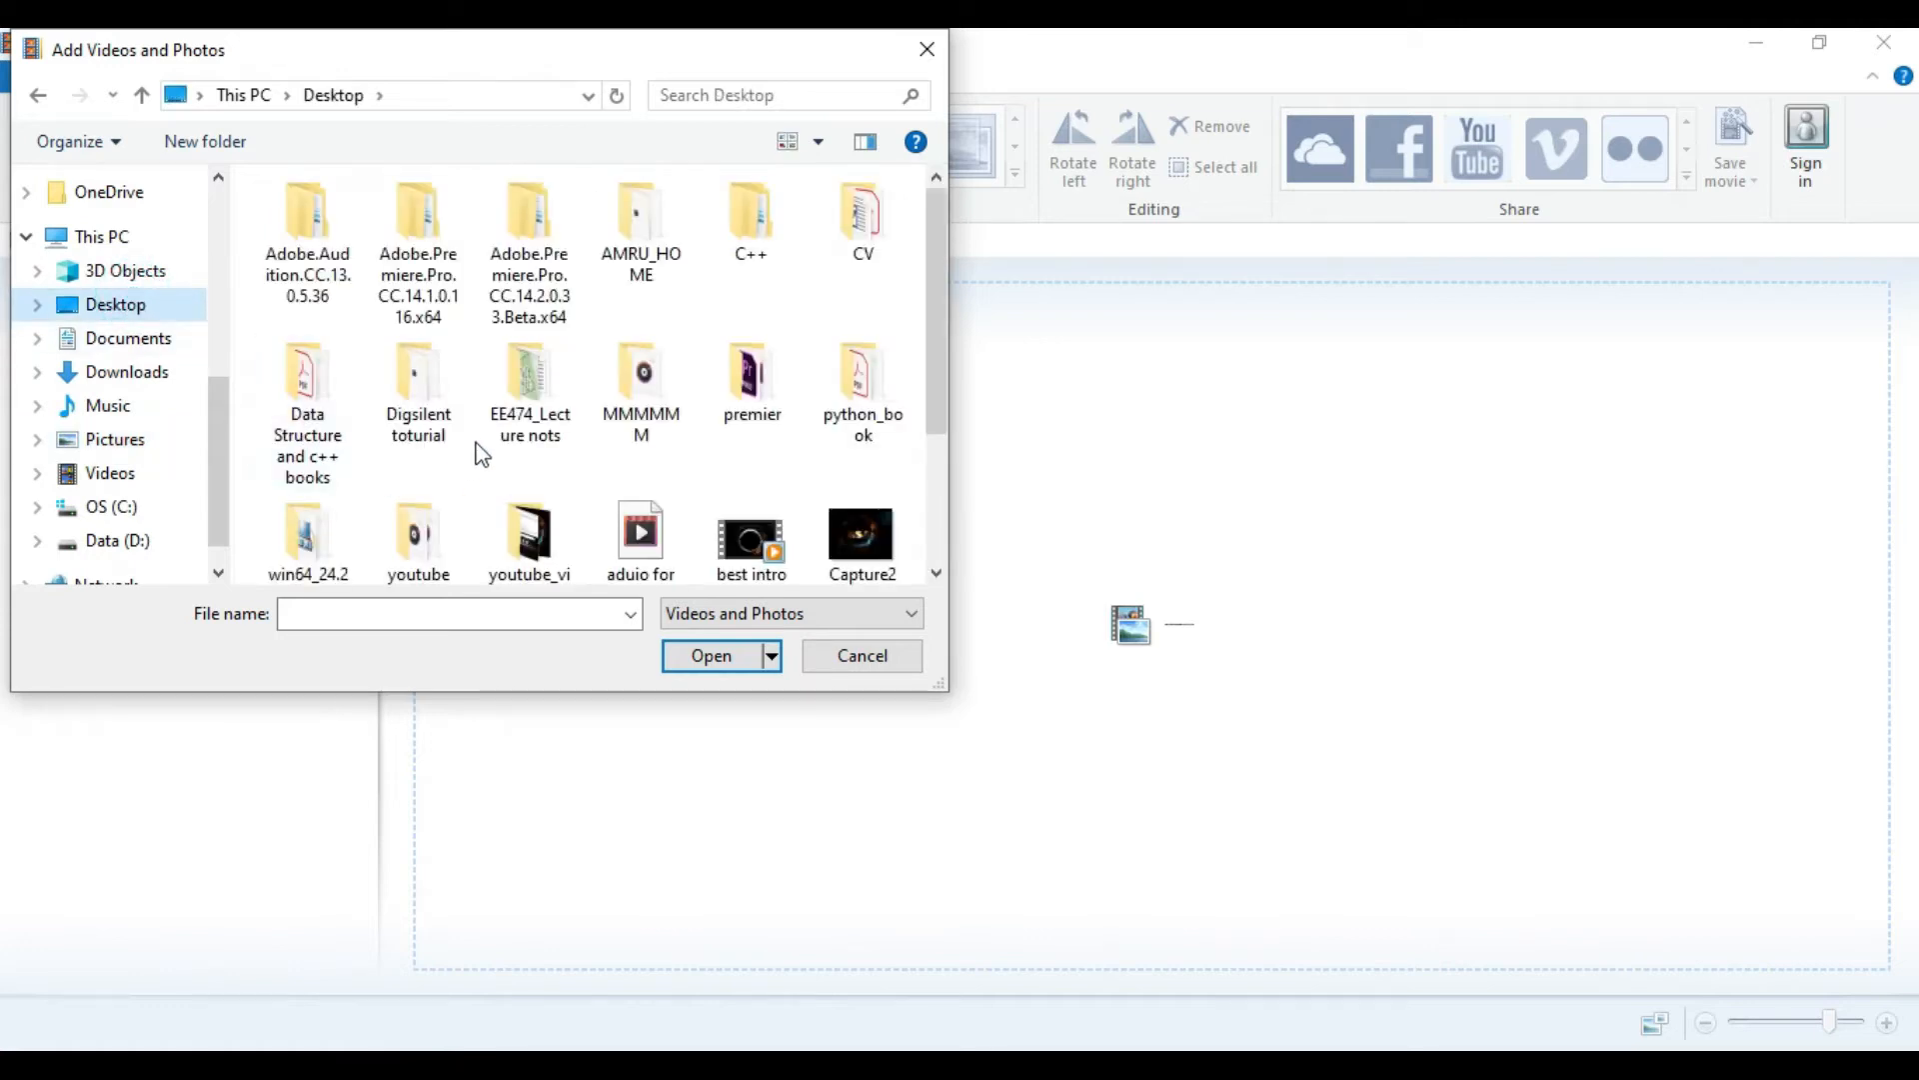
Add the photo "download" and the video "o" from the Desktop to the project.
scroll(480, 455, "down", 3)
left_click(305, 476)
left_click(400, 478, "ctrl")
left_click(505, 476, "ctrl")
left_click(765, 333, "ctrl")
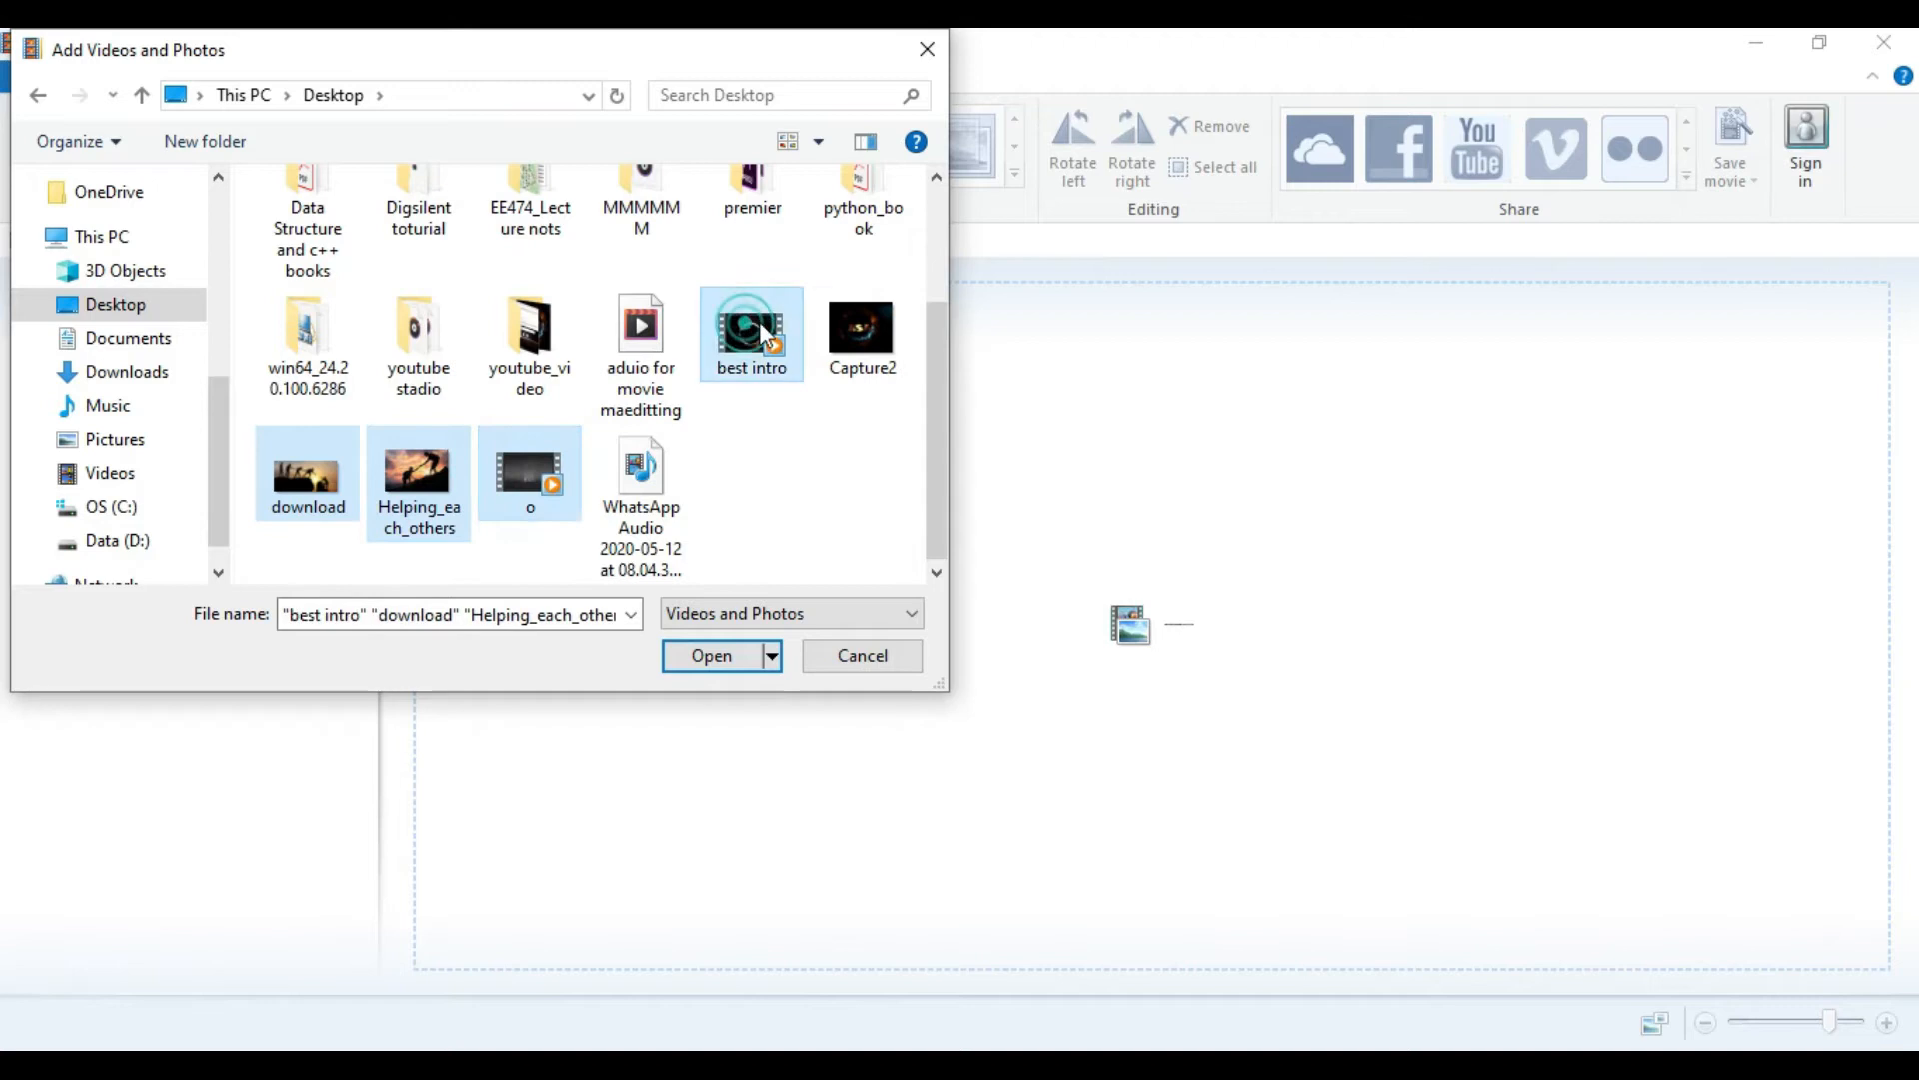
left_click(860, 330, "ctrl")
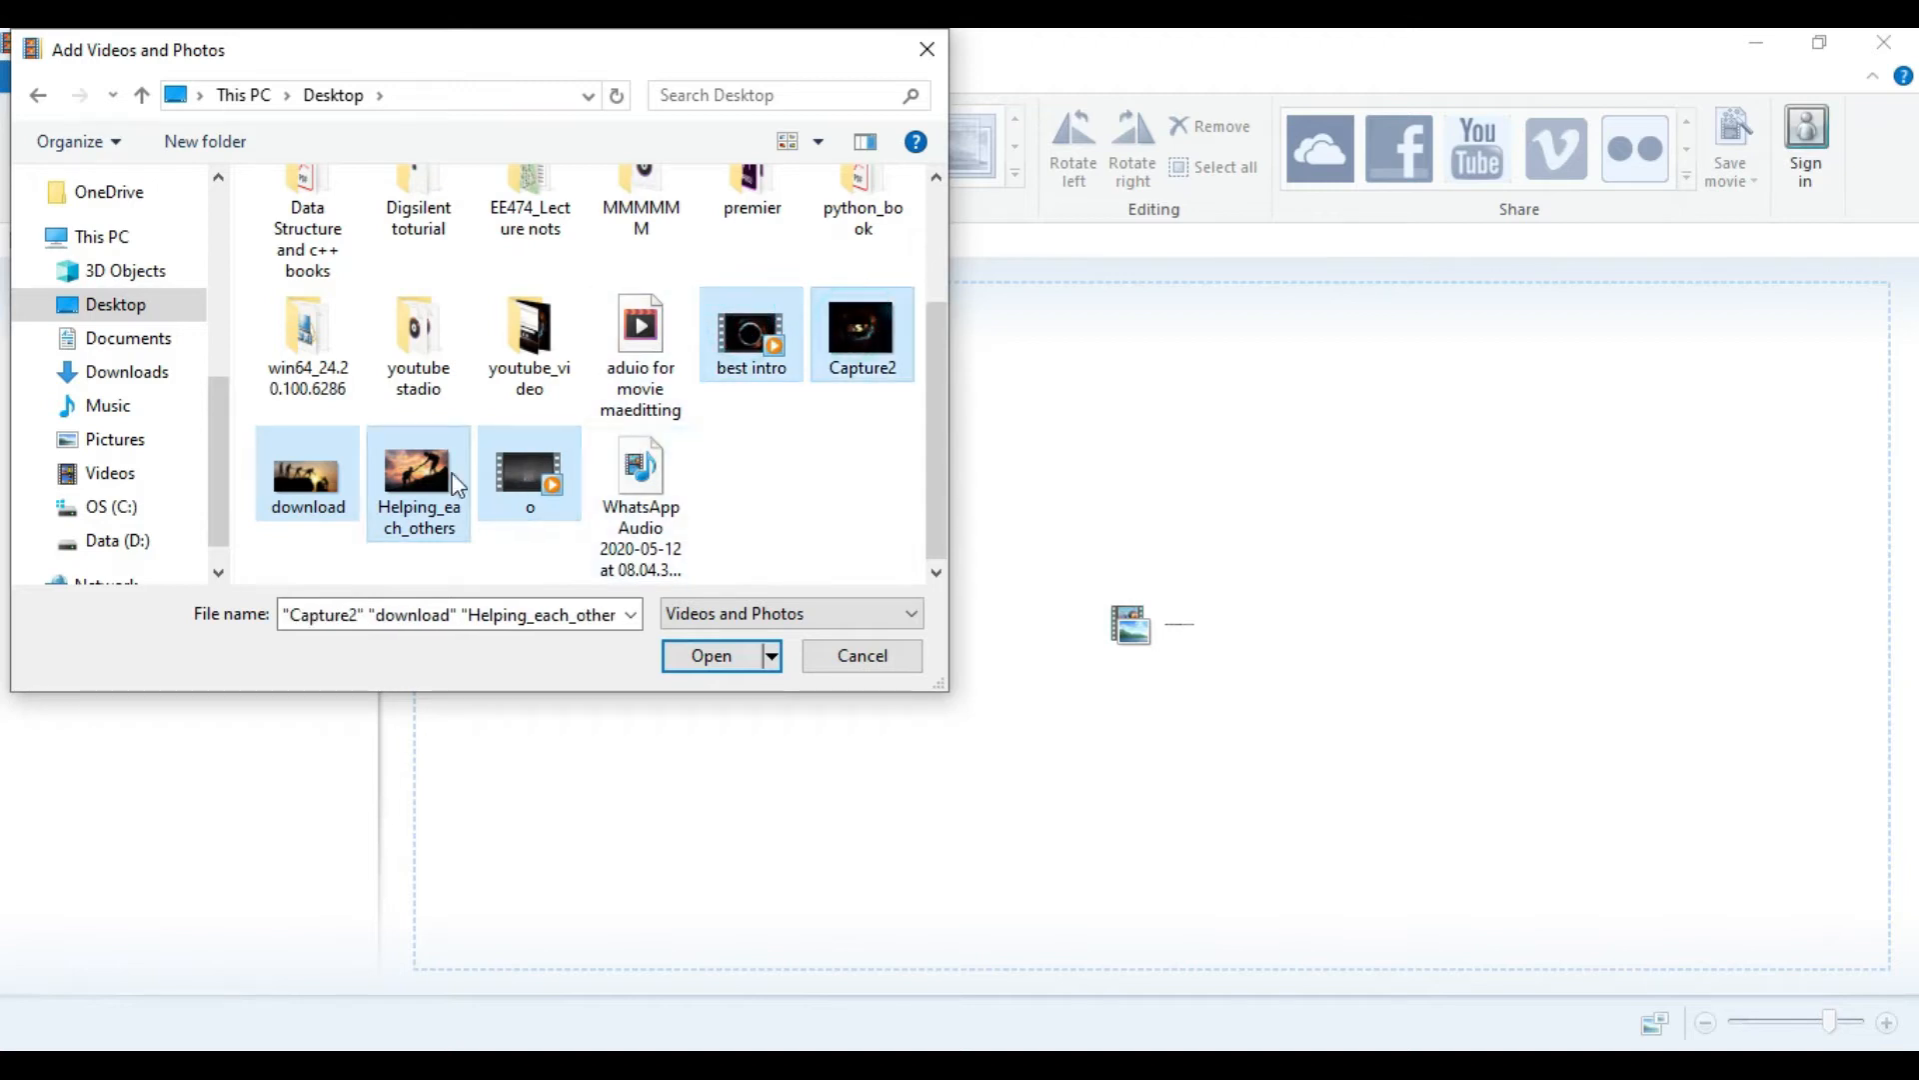
left_click(515, 479)
left_click(343, 486, "ctrl")
left_click(708, 652)
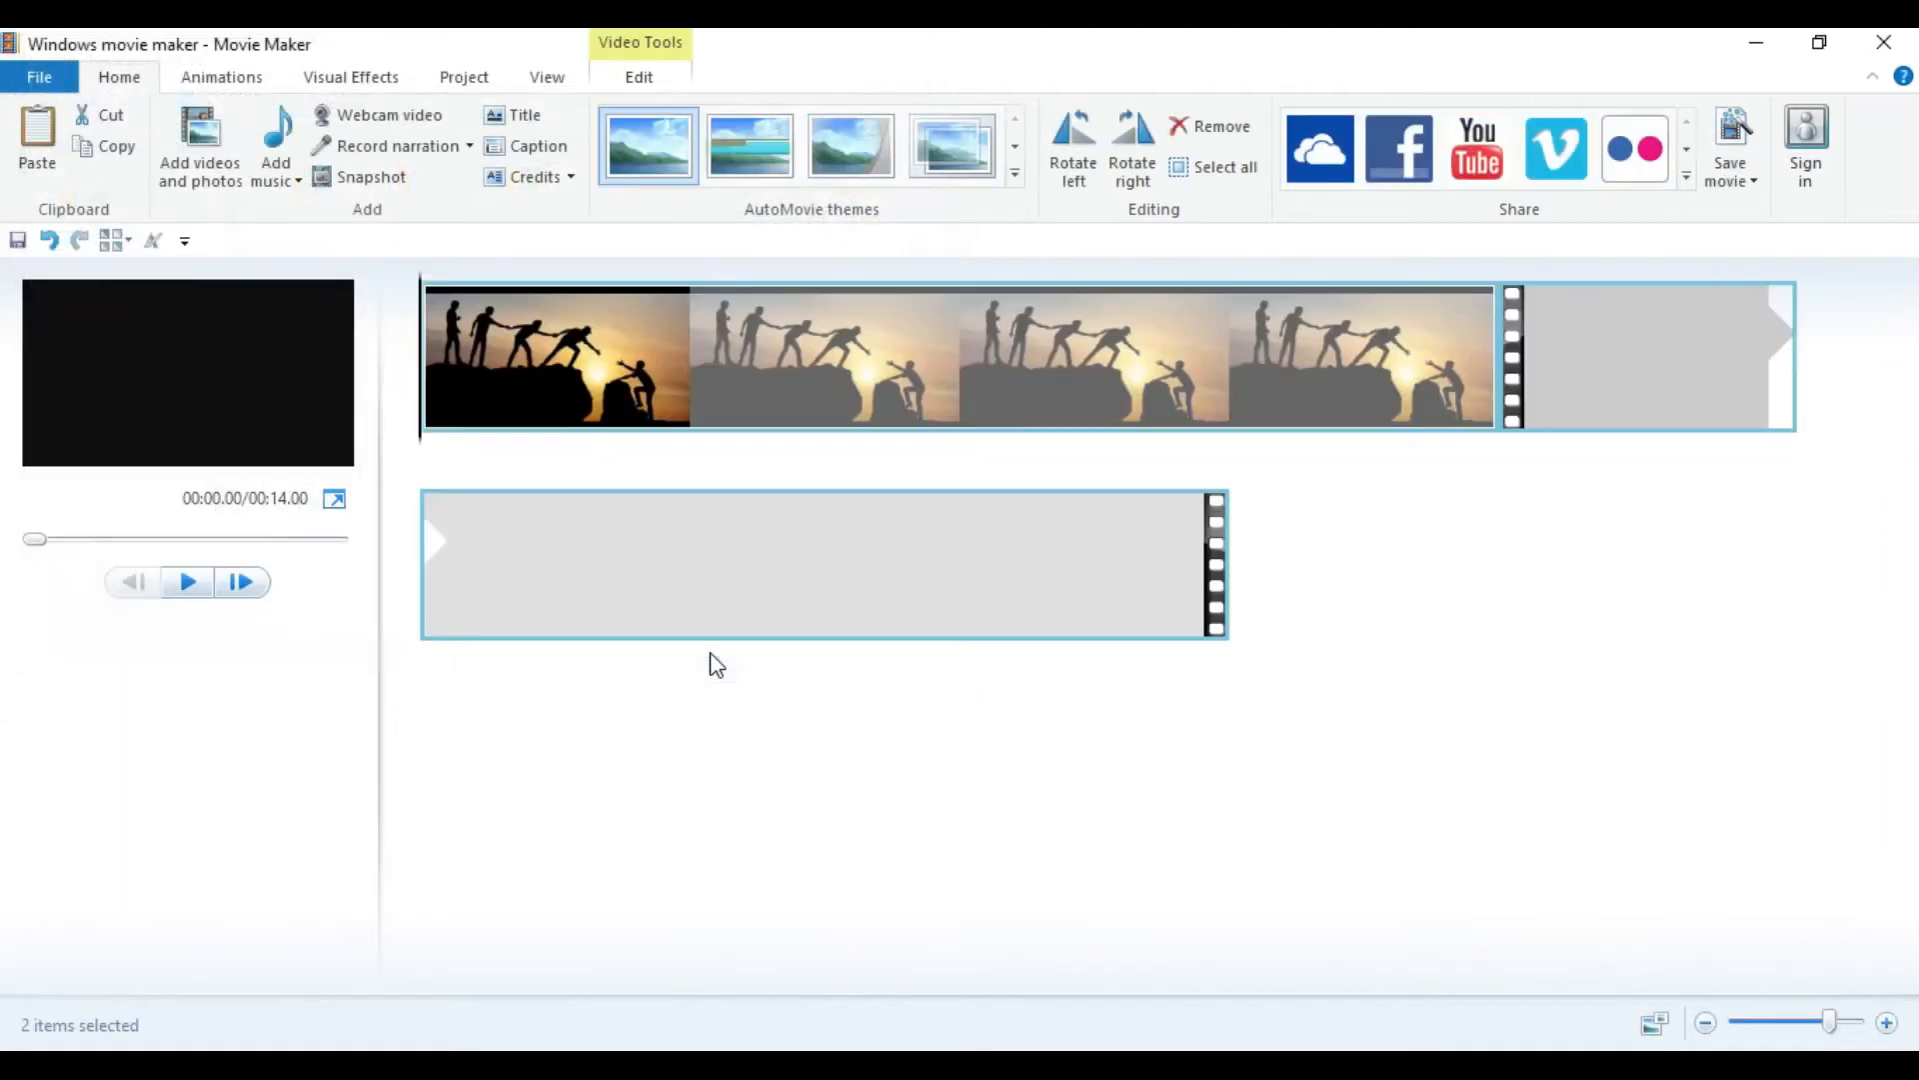
Play the opening photo in the preview and pause it.
left_click(197, 596)
left_click(197, 597)
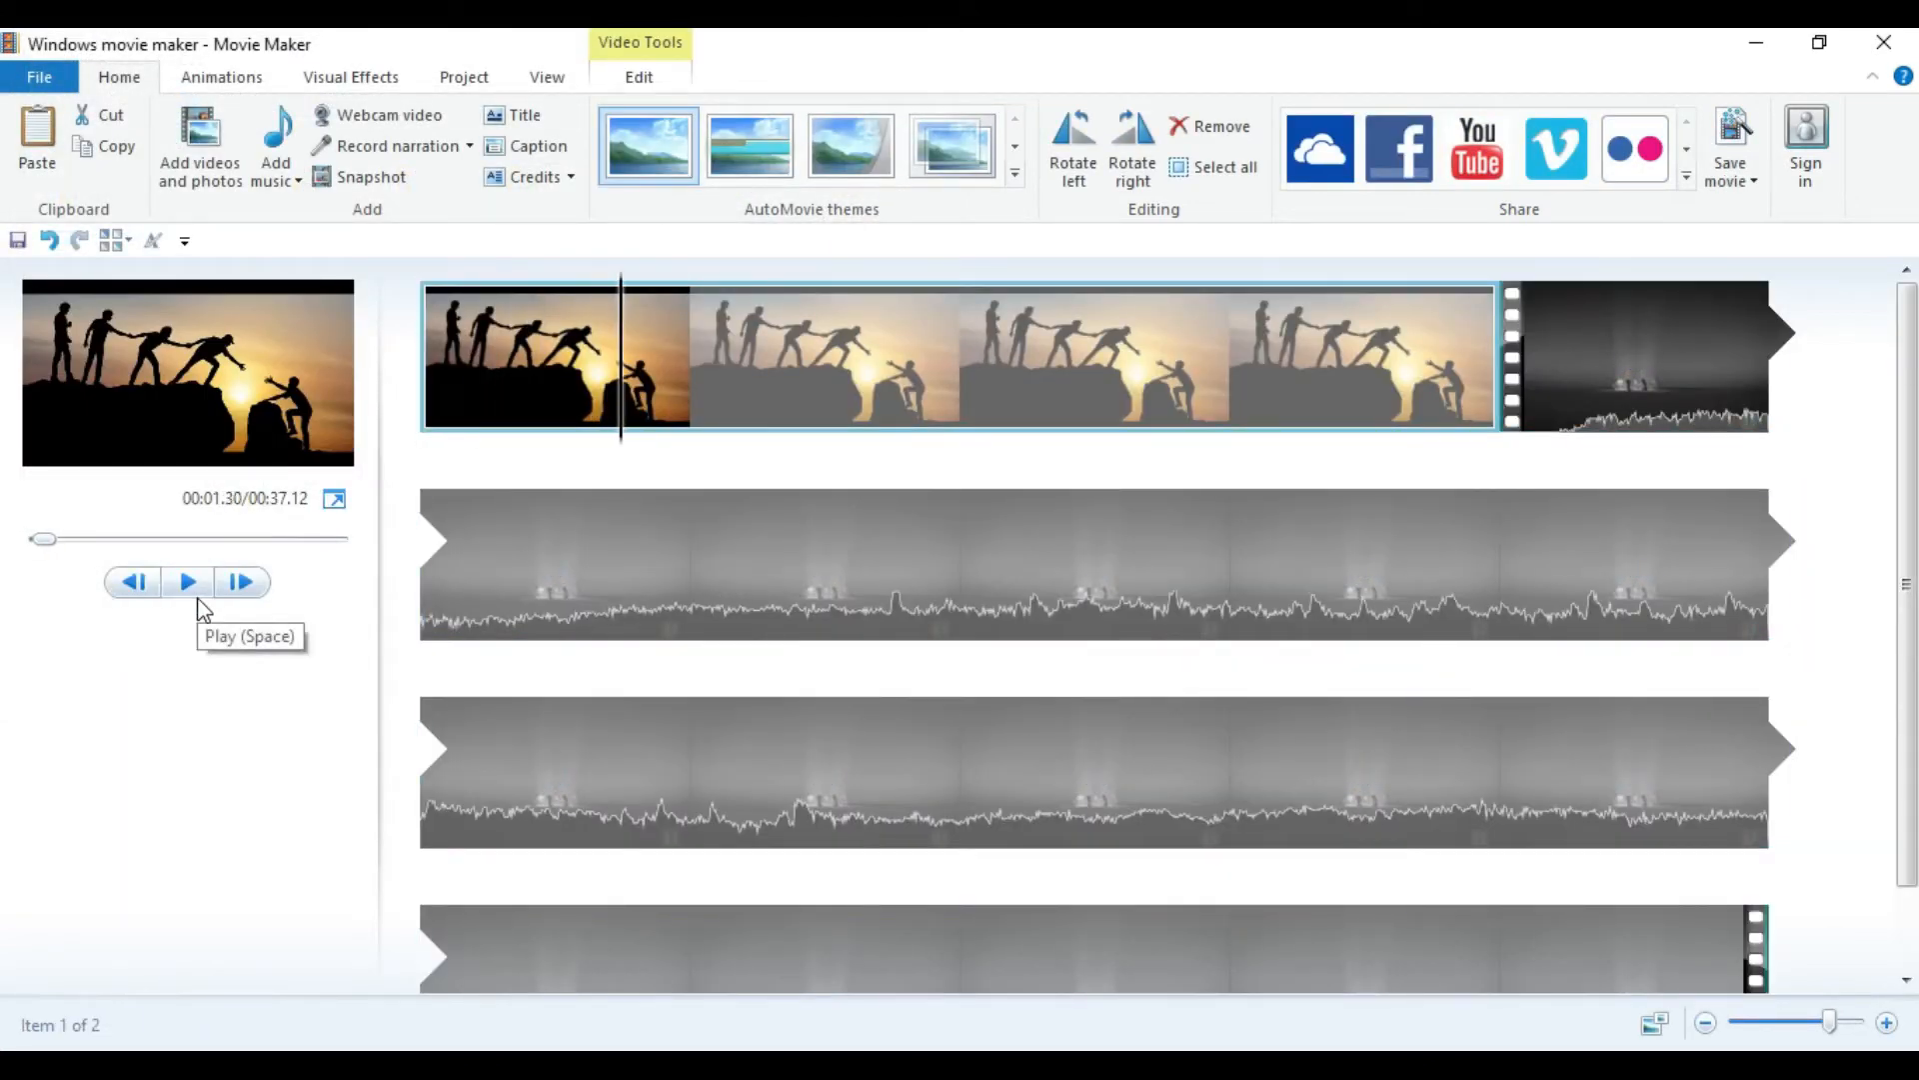
left_click(189, 583)
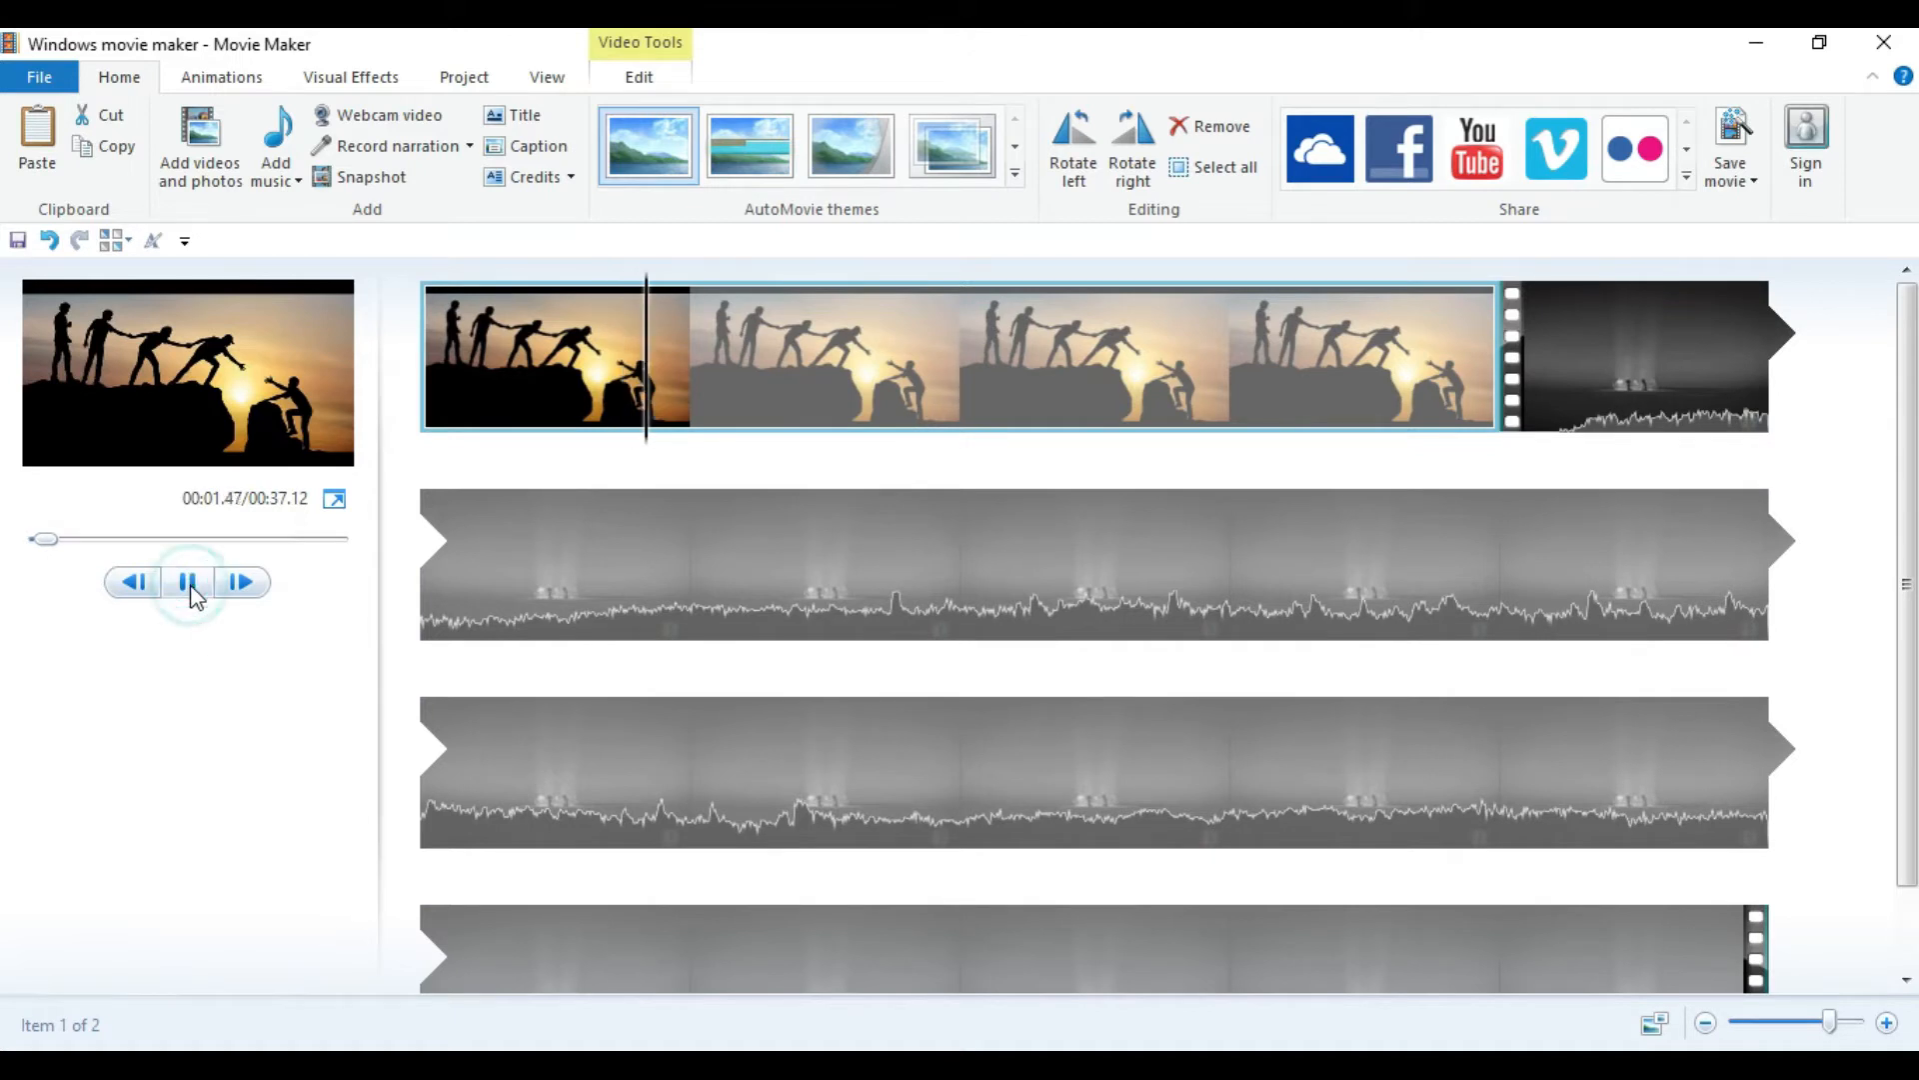
left_click(189, 583)
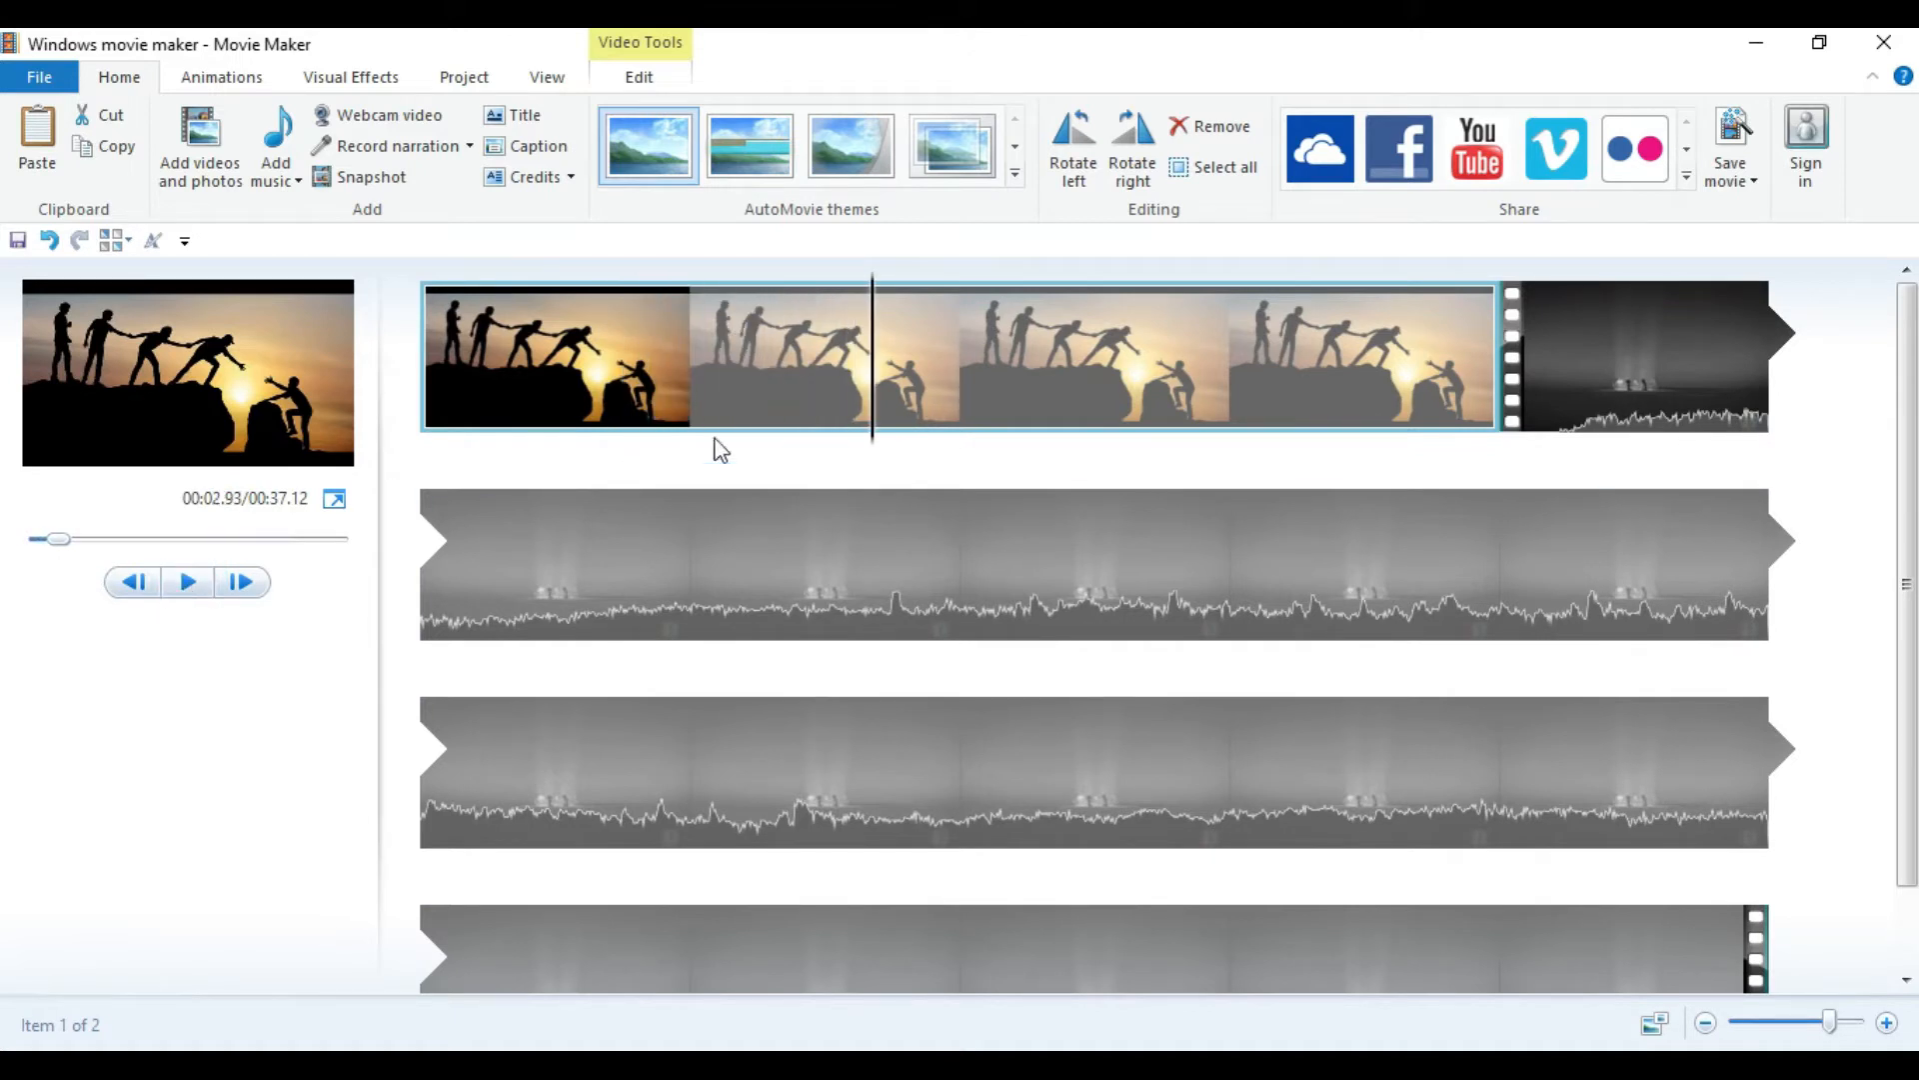
Set the end point of the opening photo at 1.77 s.
left_click_drag(873, 394, 697, 372)
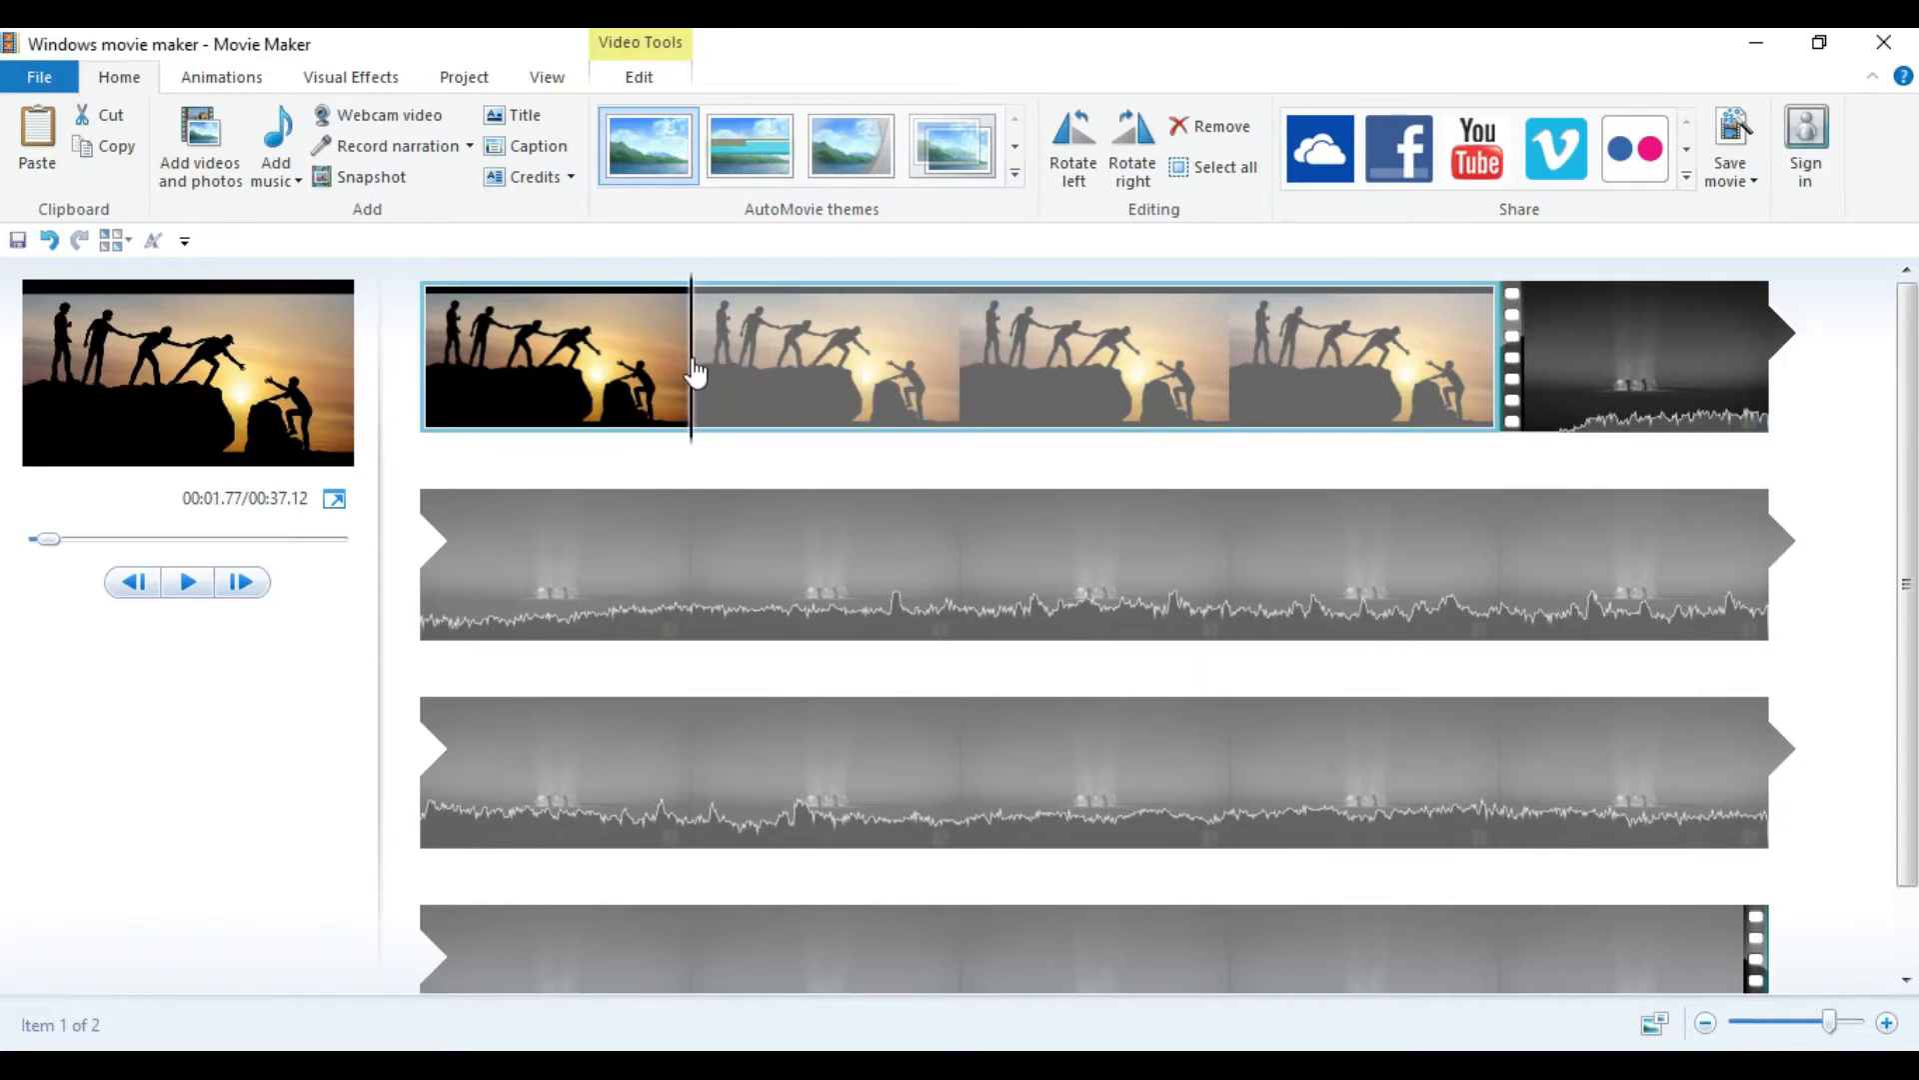
right_click(663, 339)
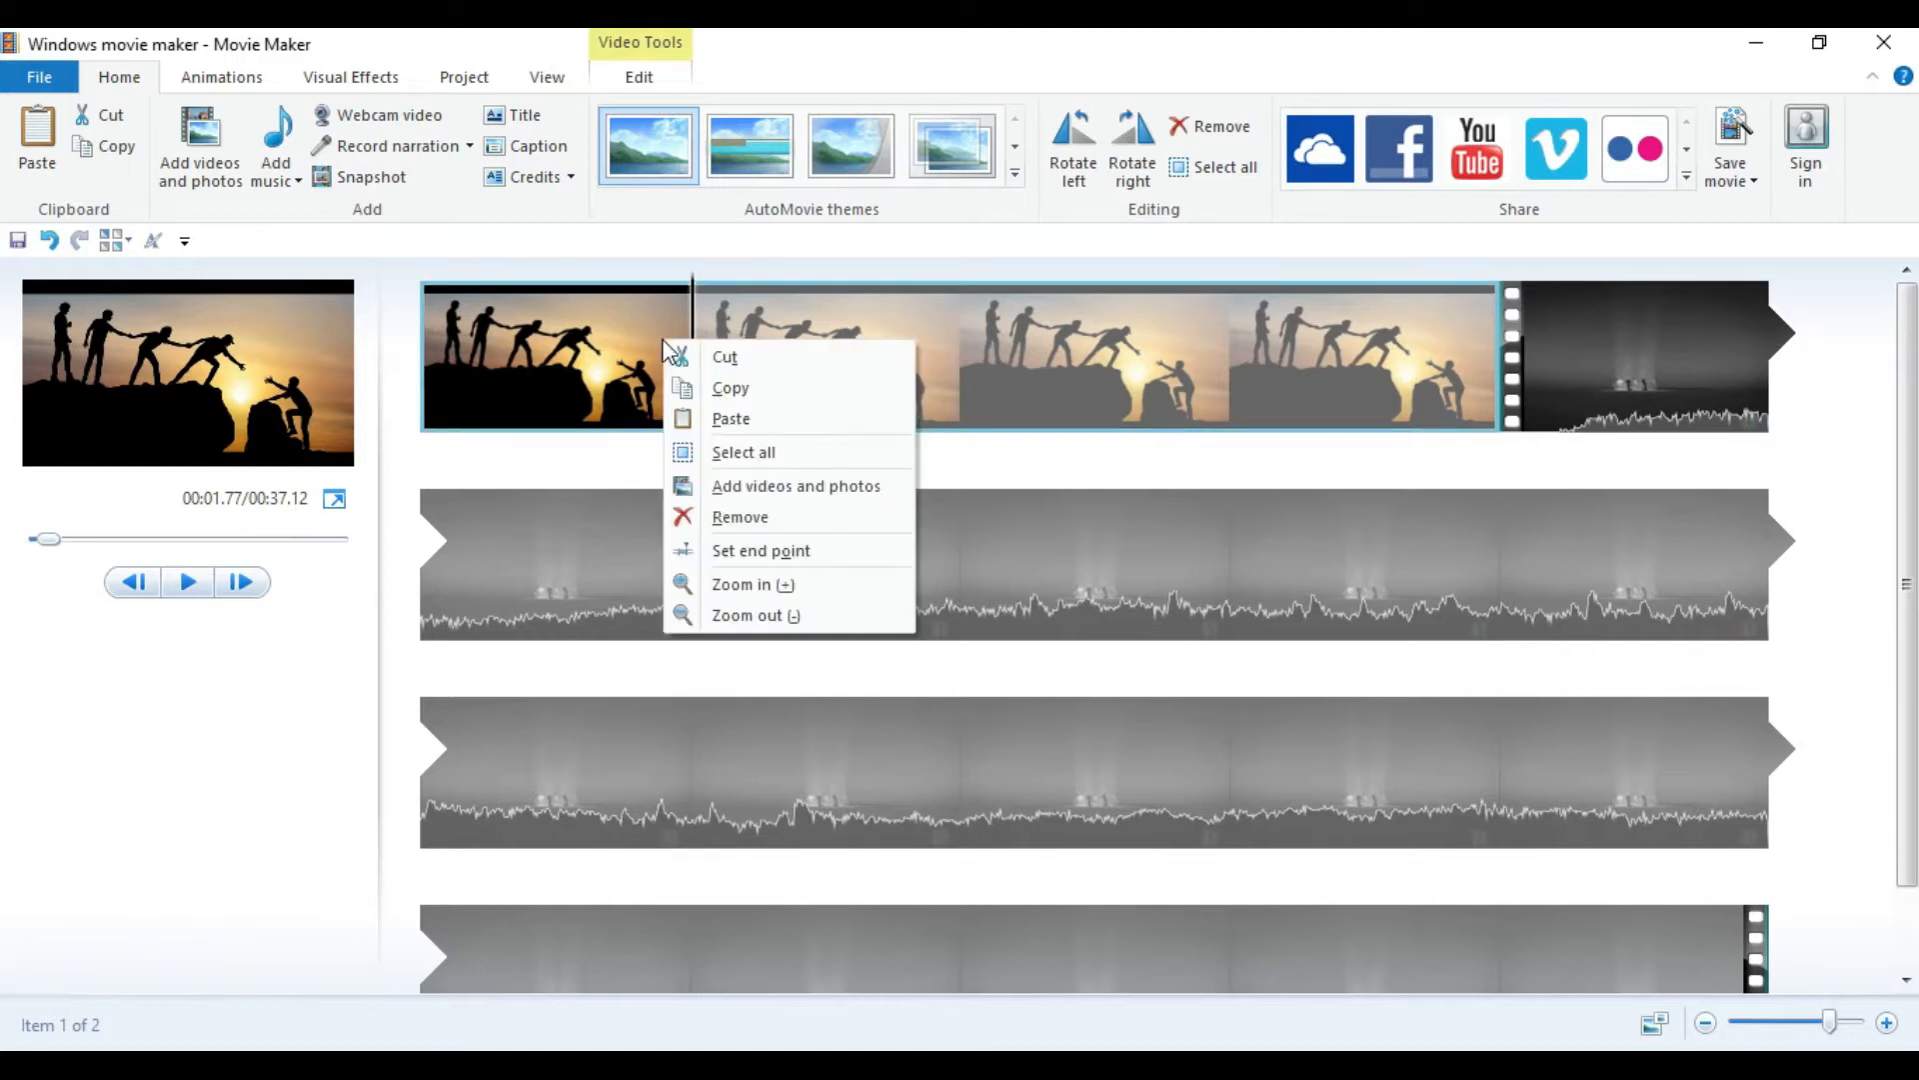
left_click(751, 551)
Split the video clip at 2.93 s on the timeline.
left_click_drag(815, 366, 858, 369)
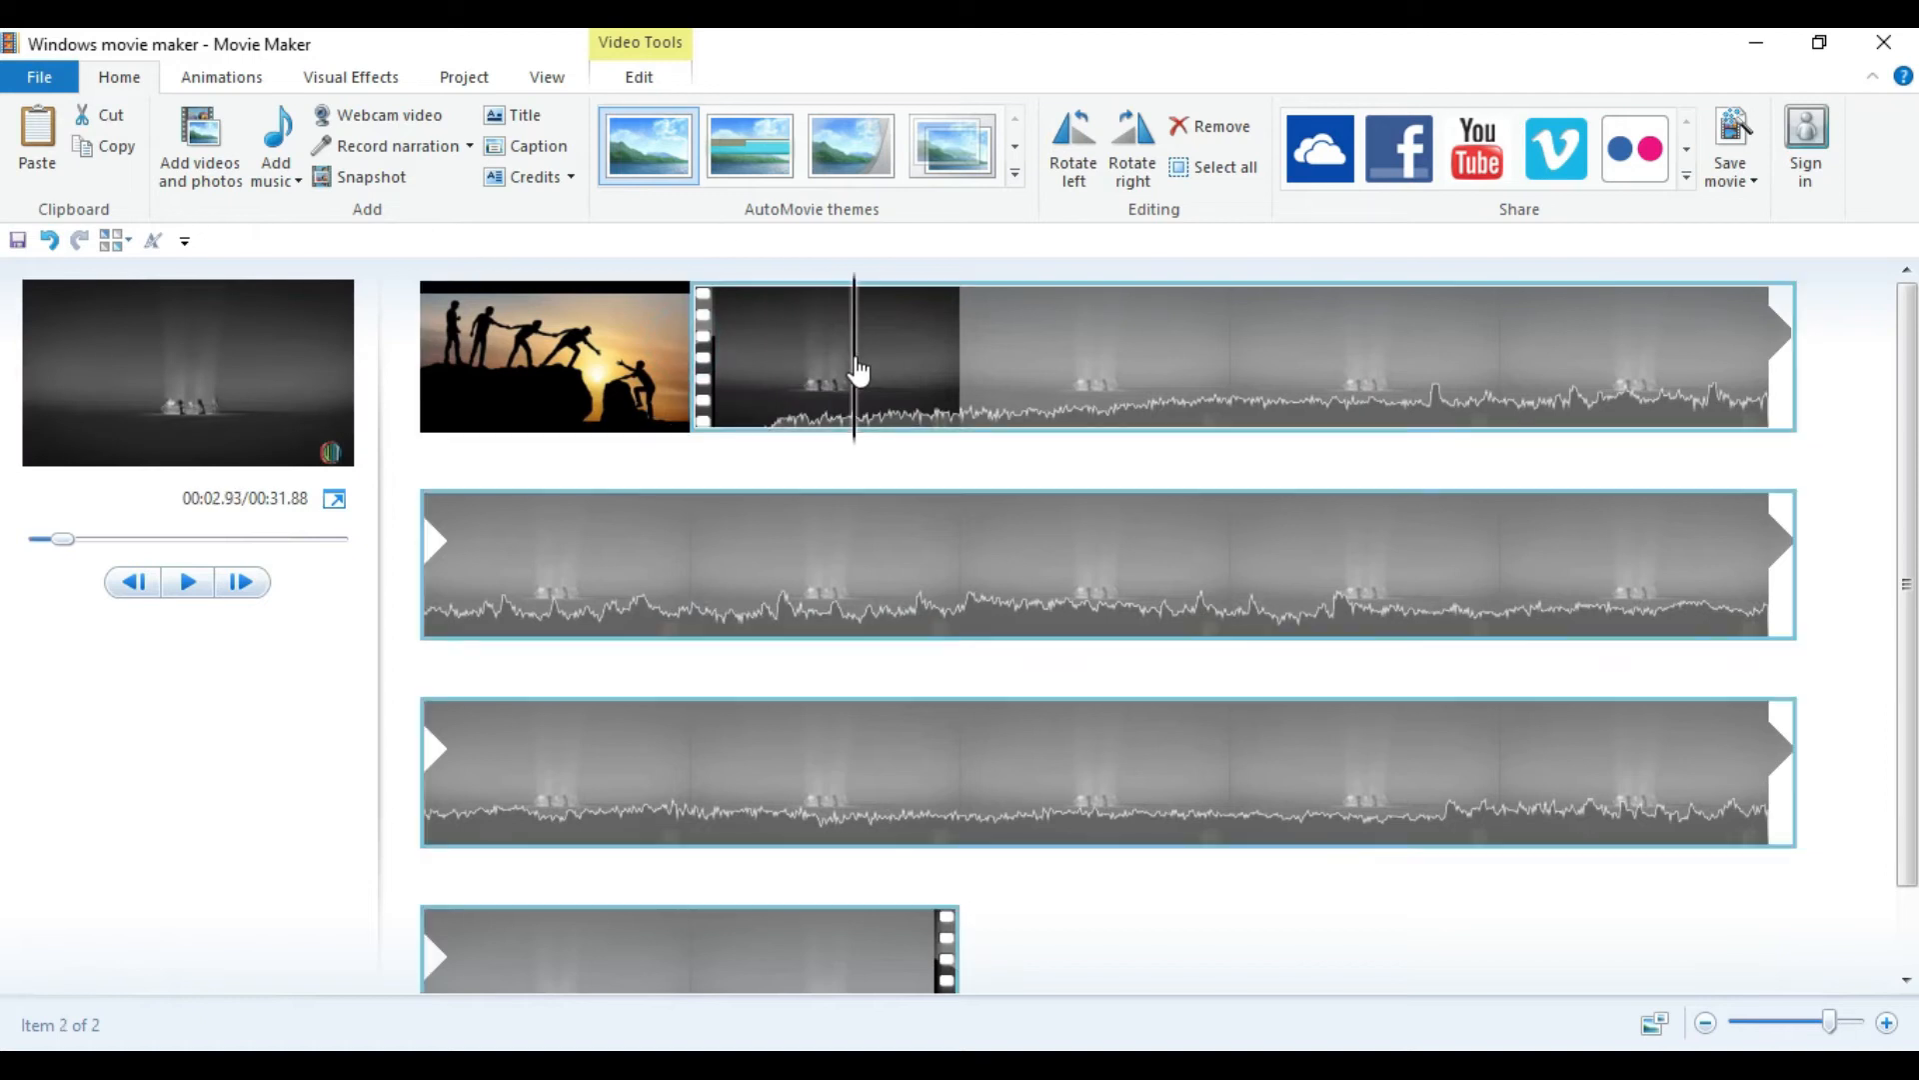
left_click(636, 80)
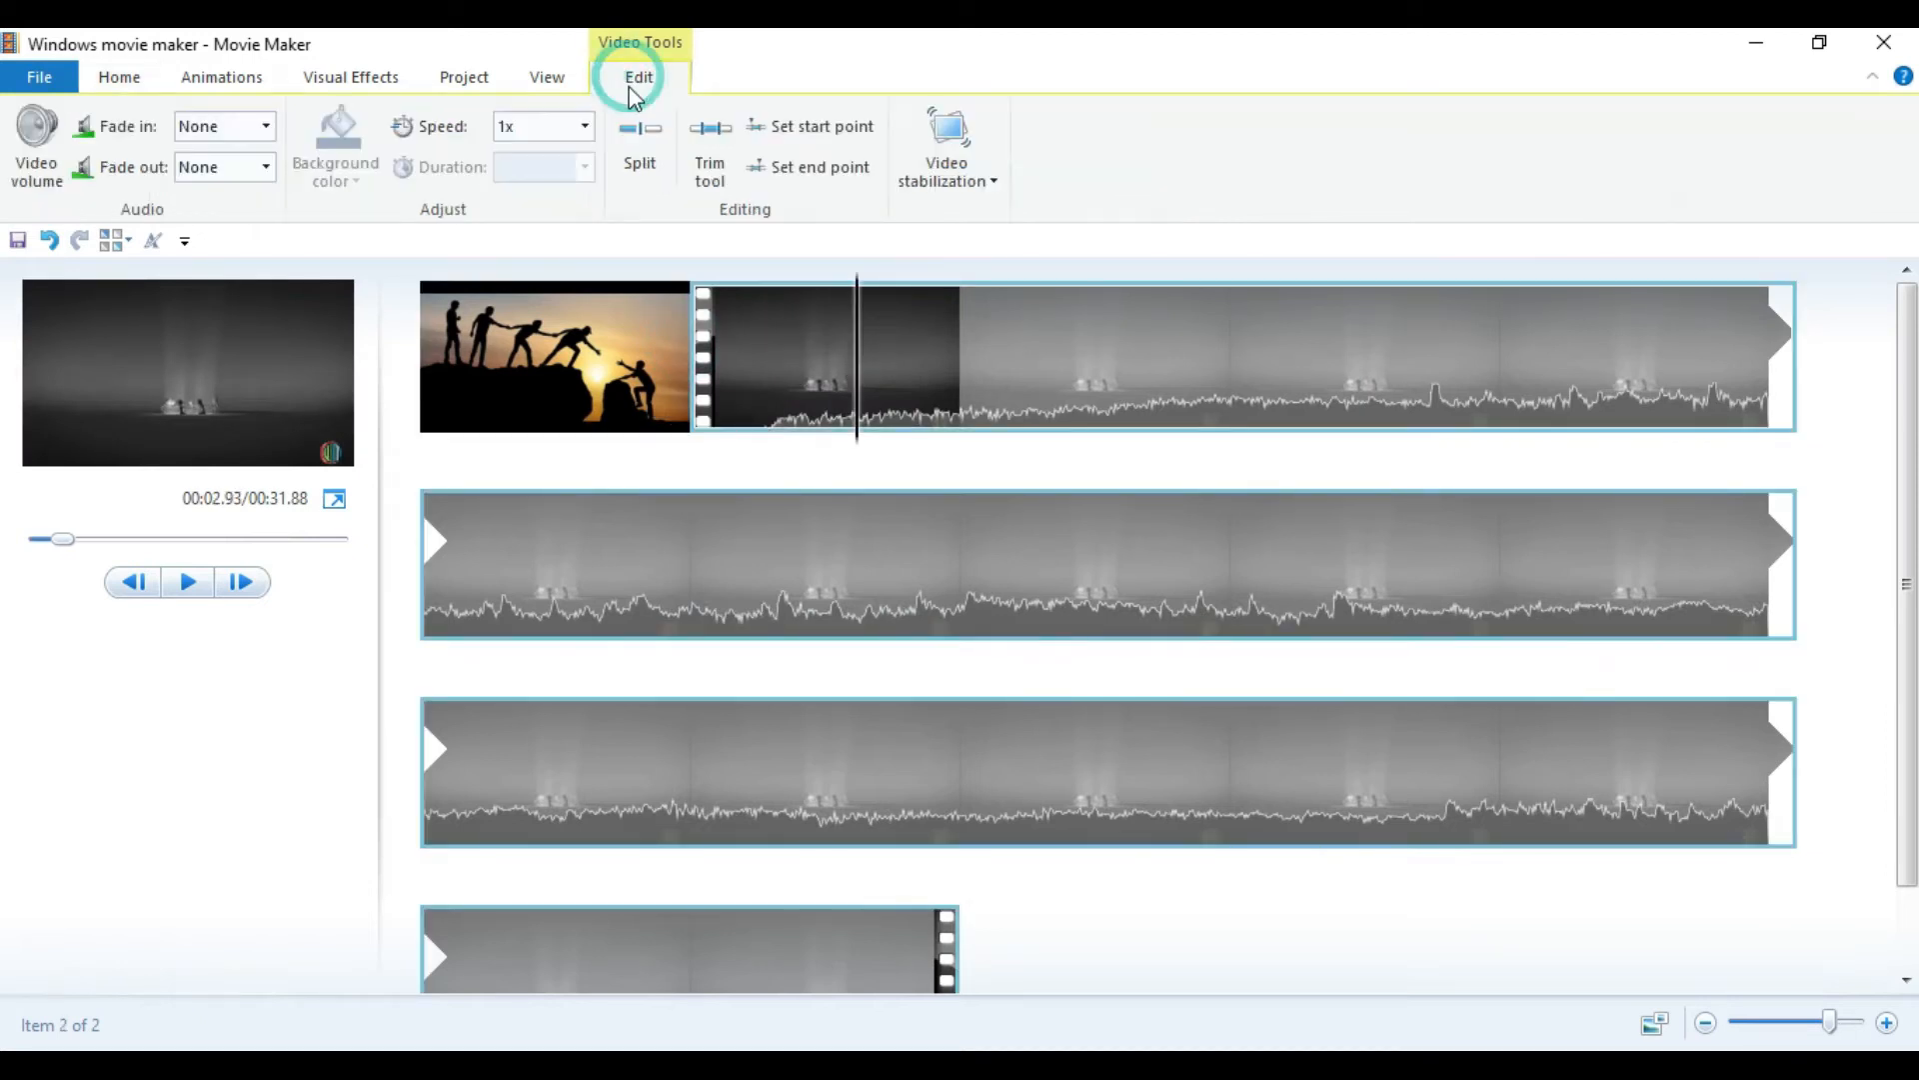
left_click(648, 152)
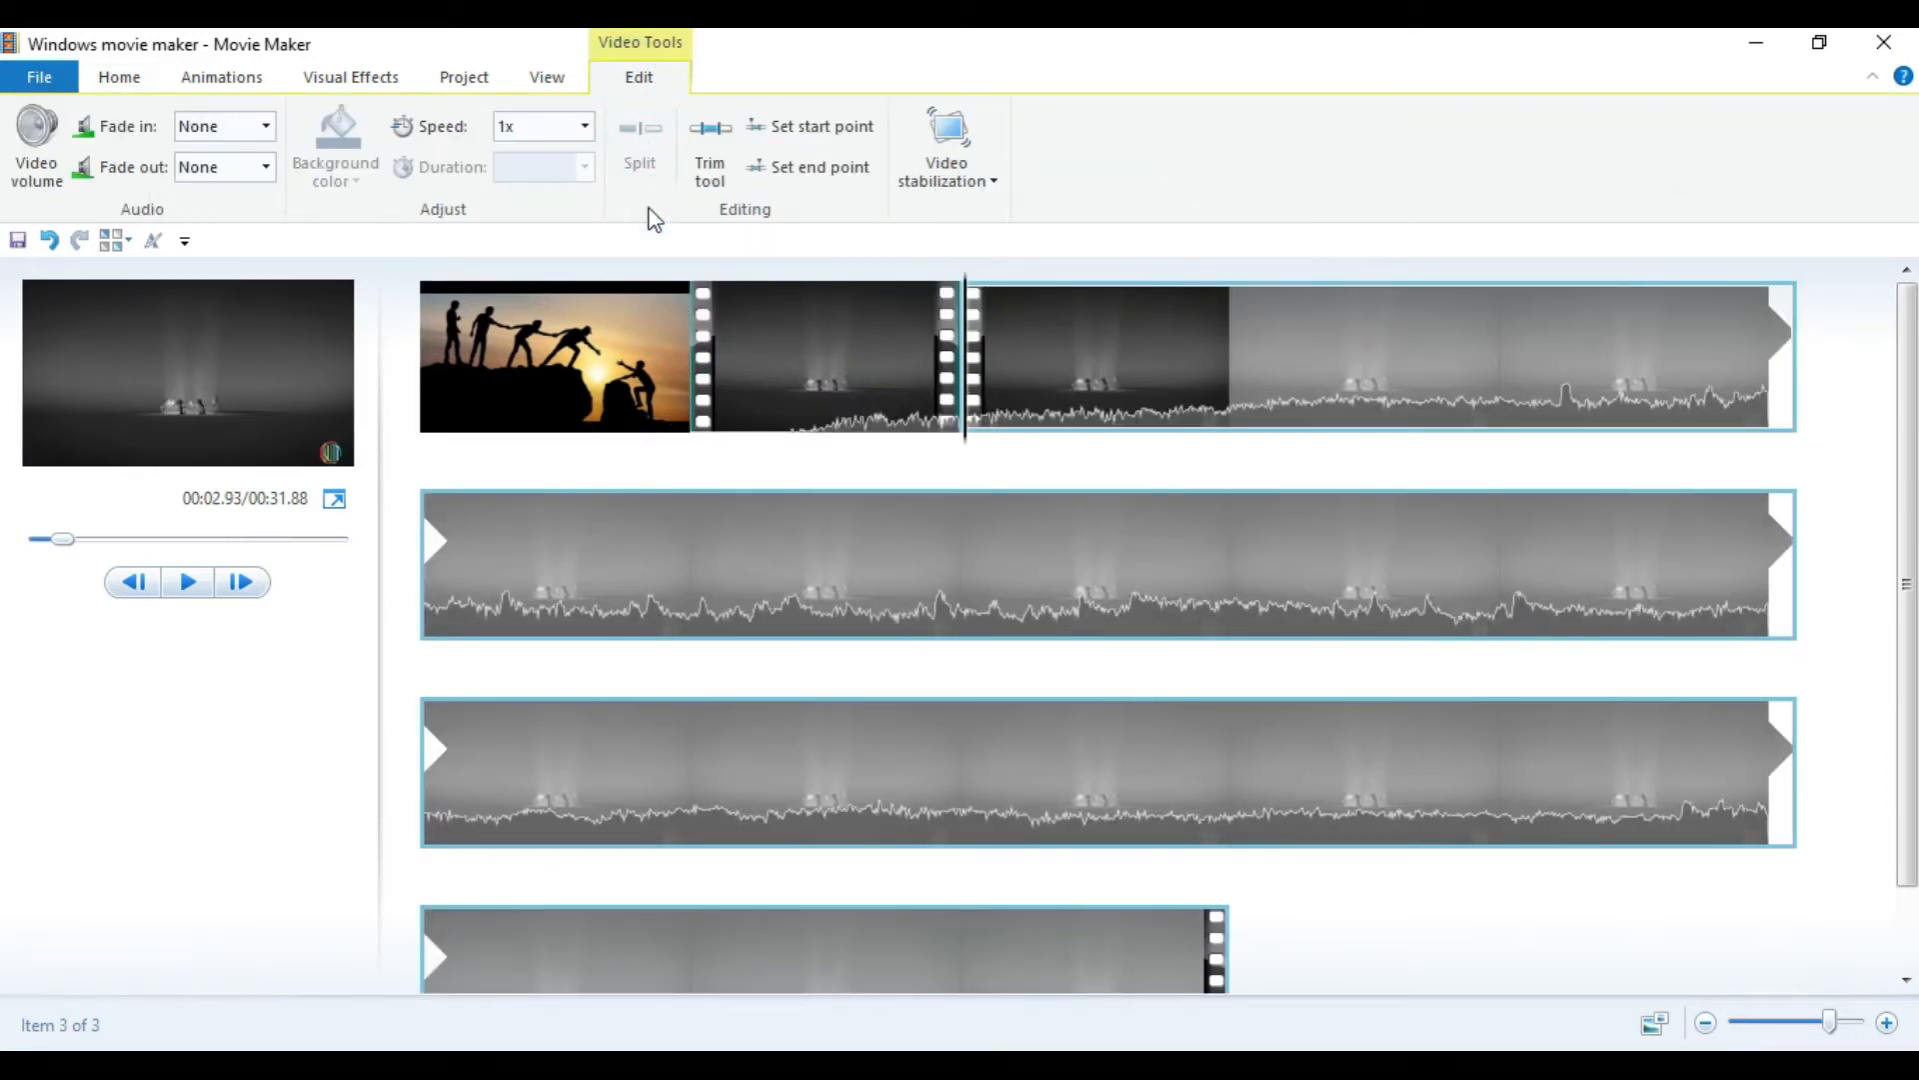
left_click(576, 378)
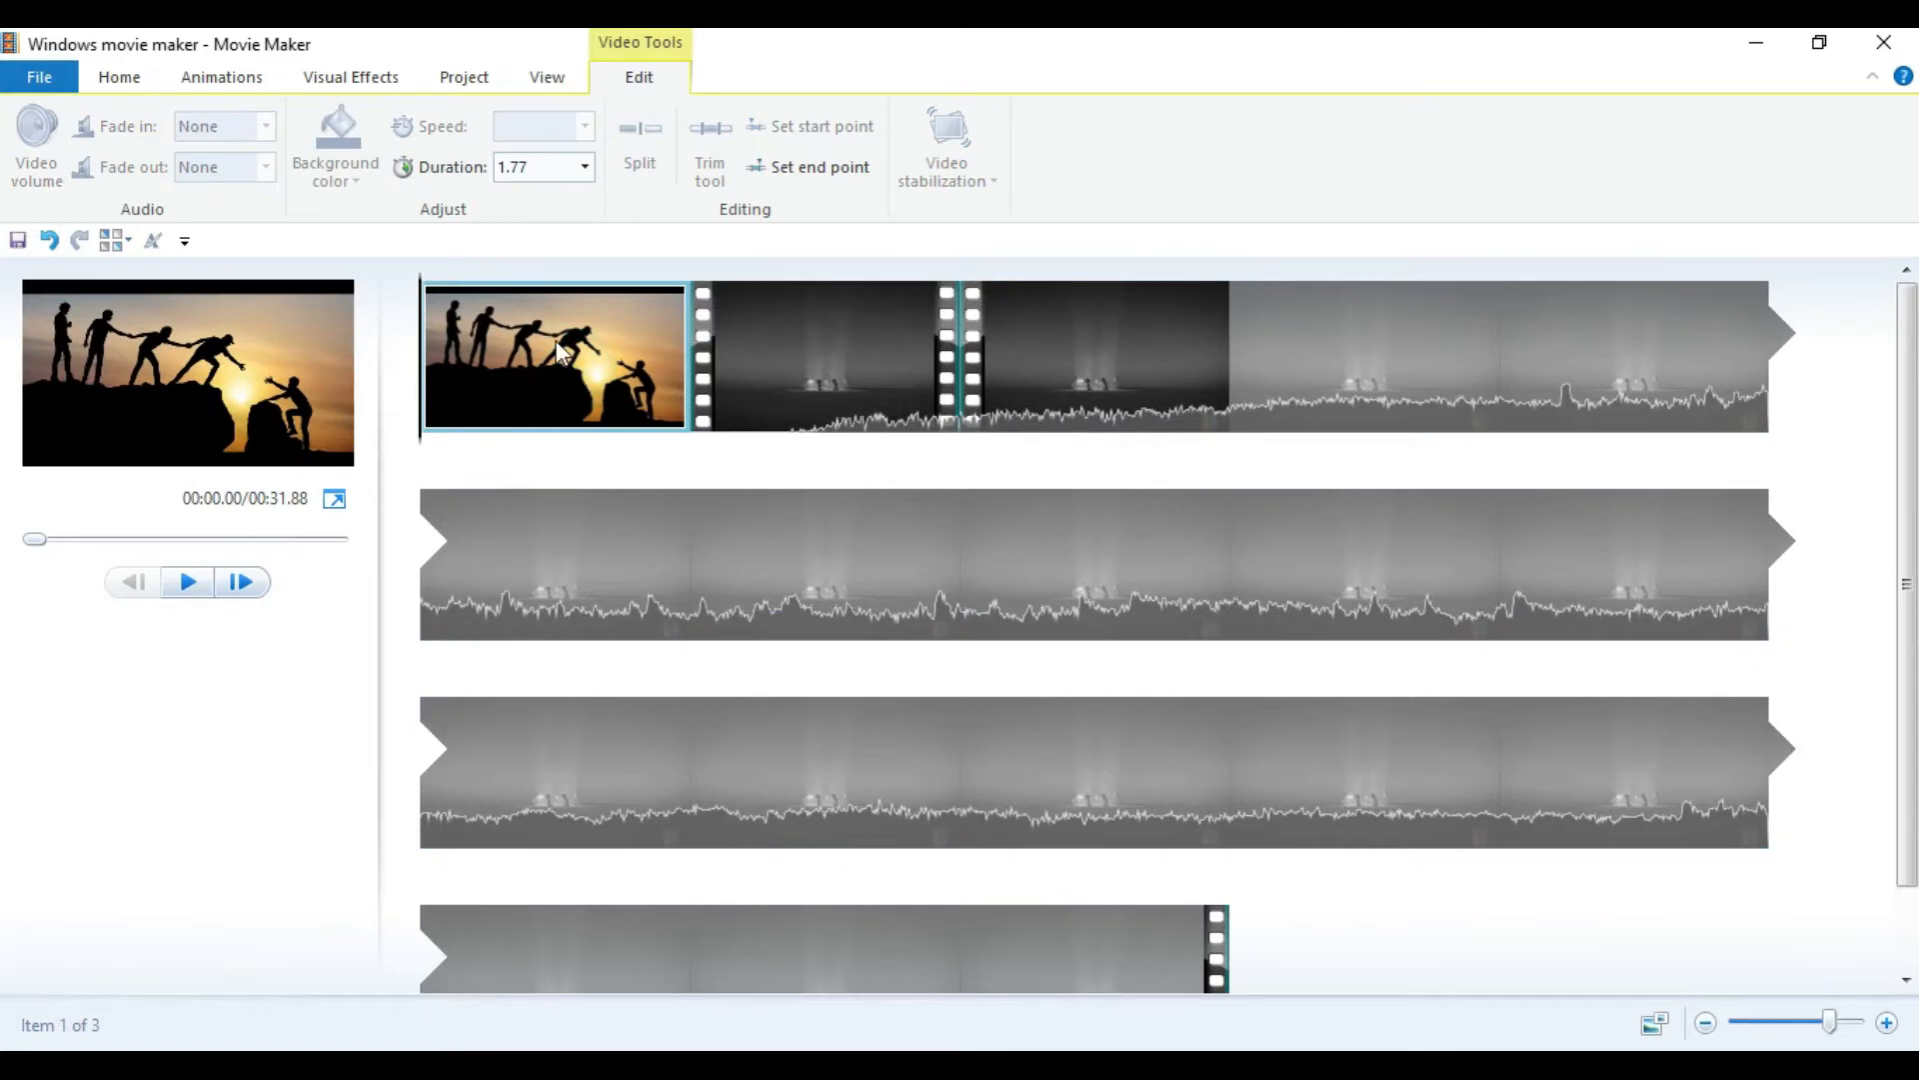
right_click(558, 352)
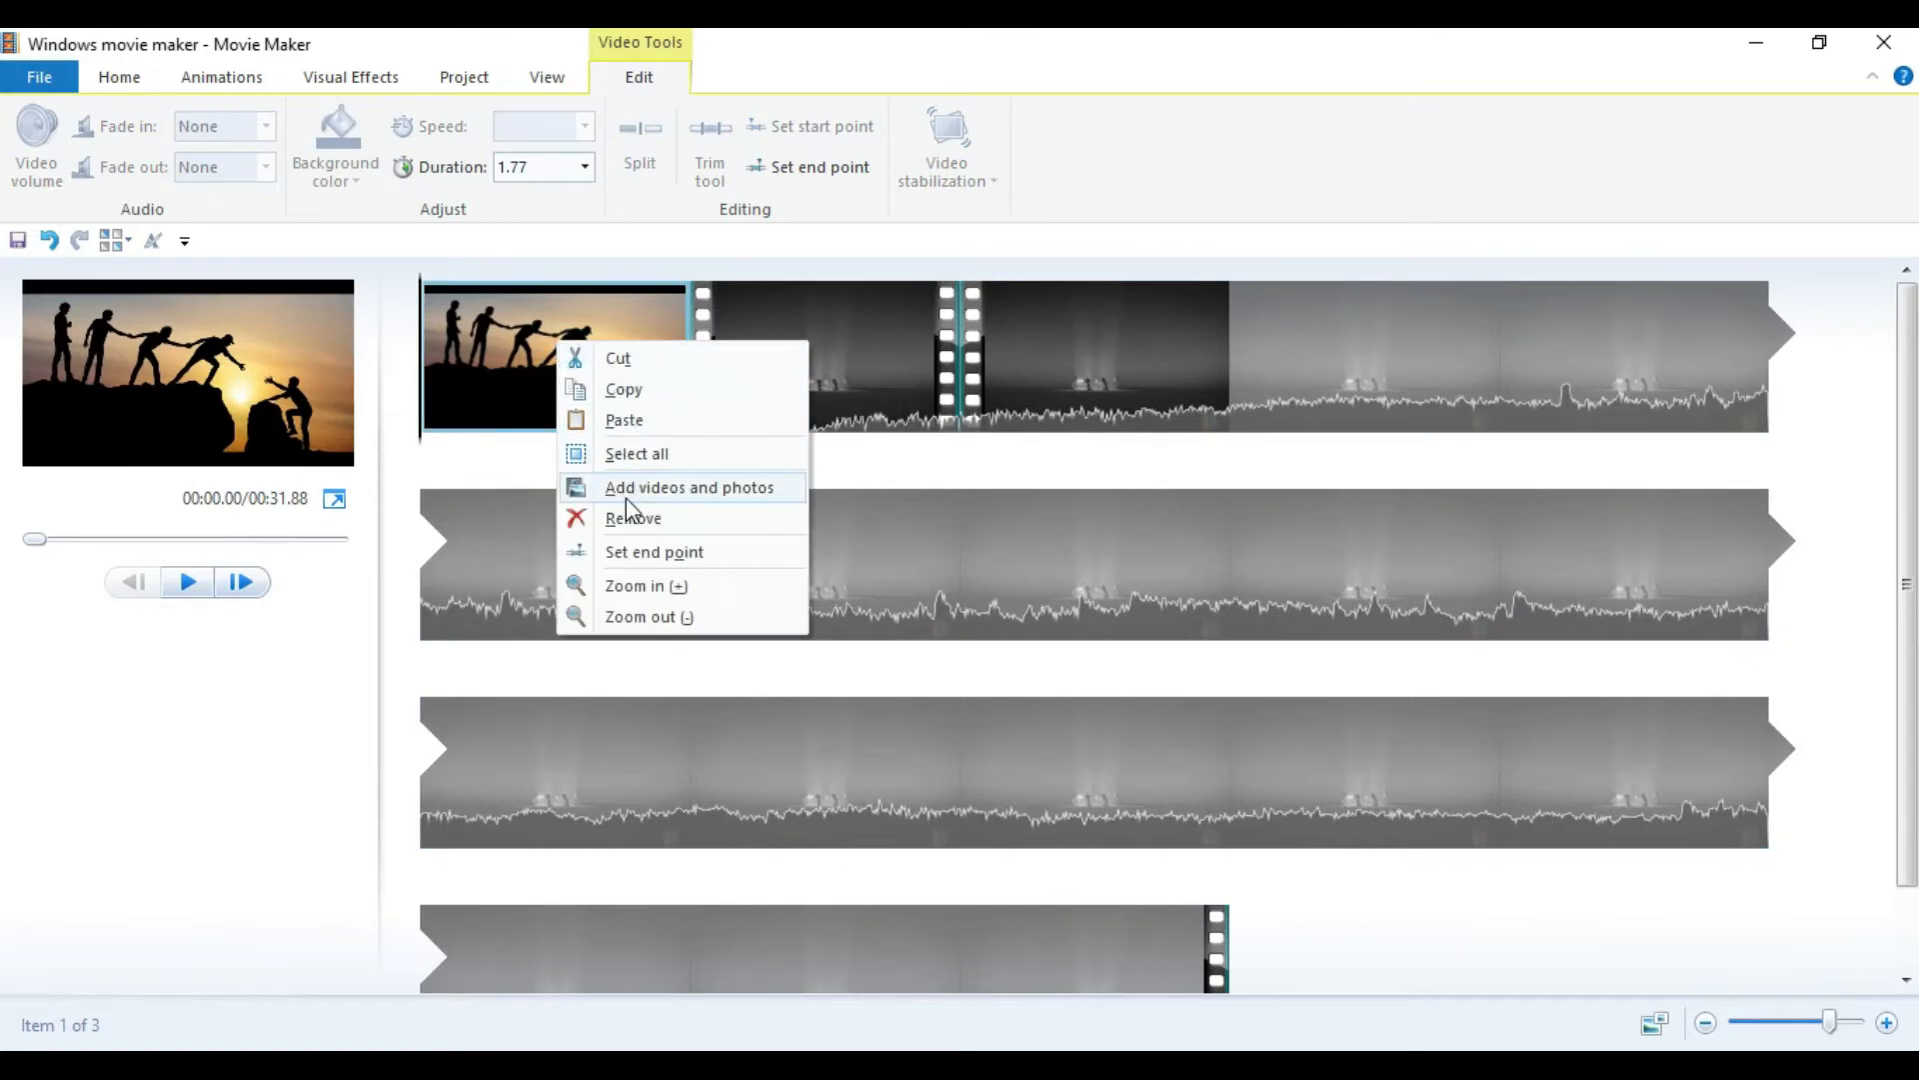
left_click(494, 330)
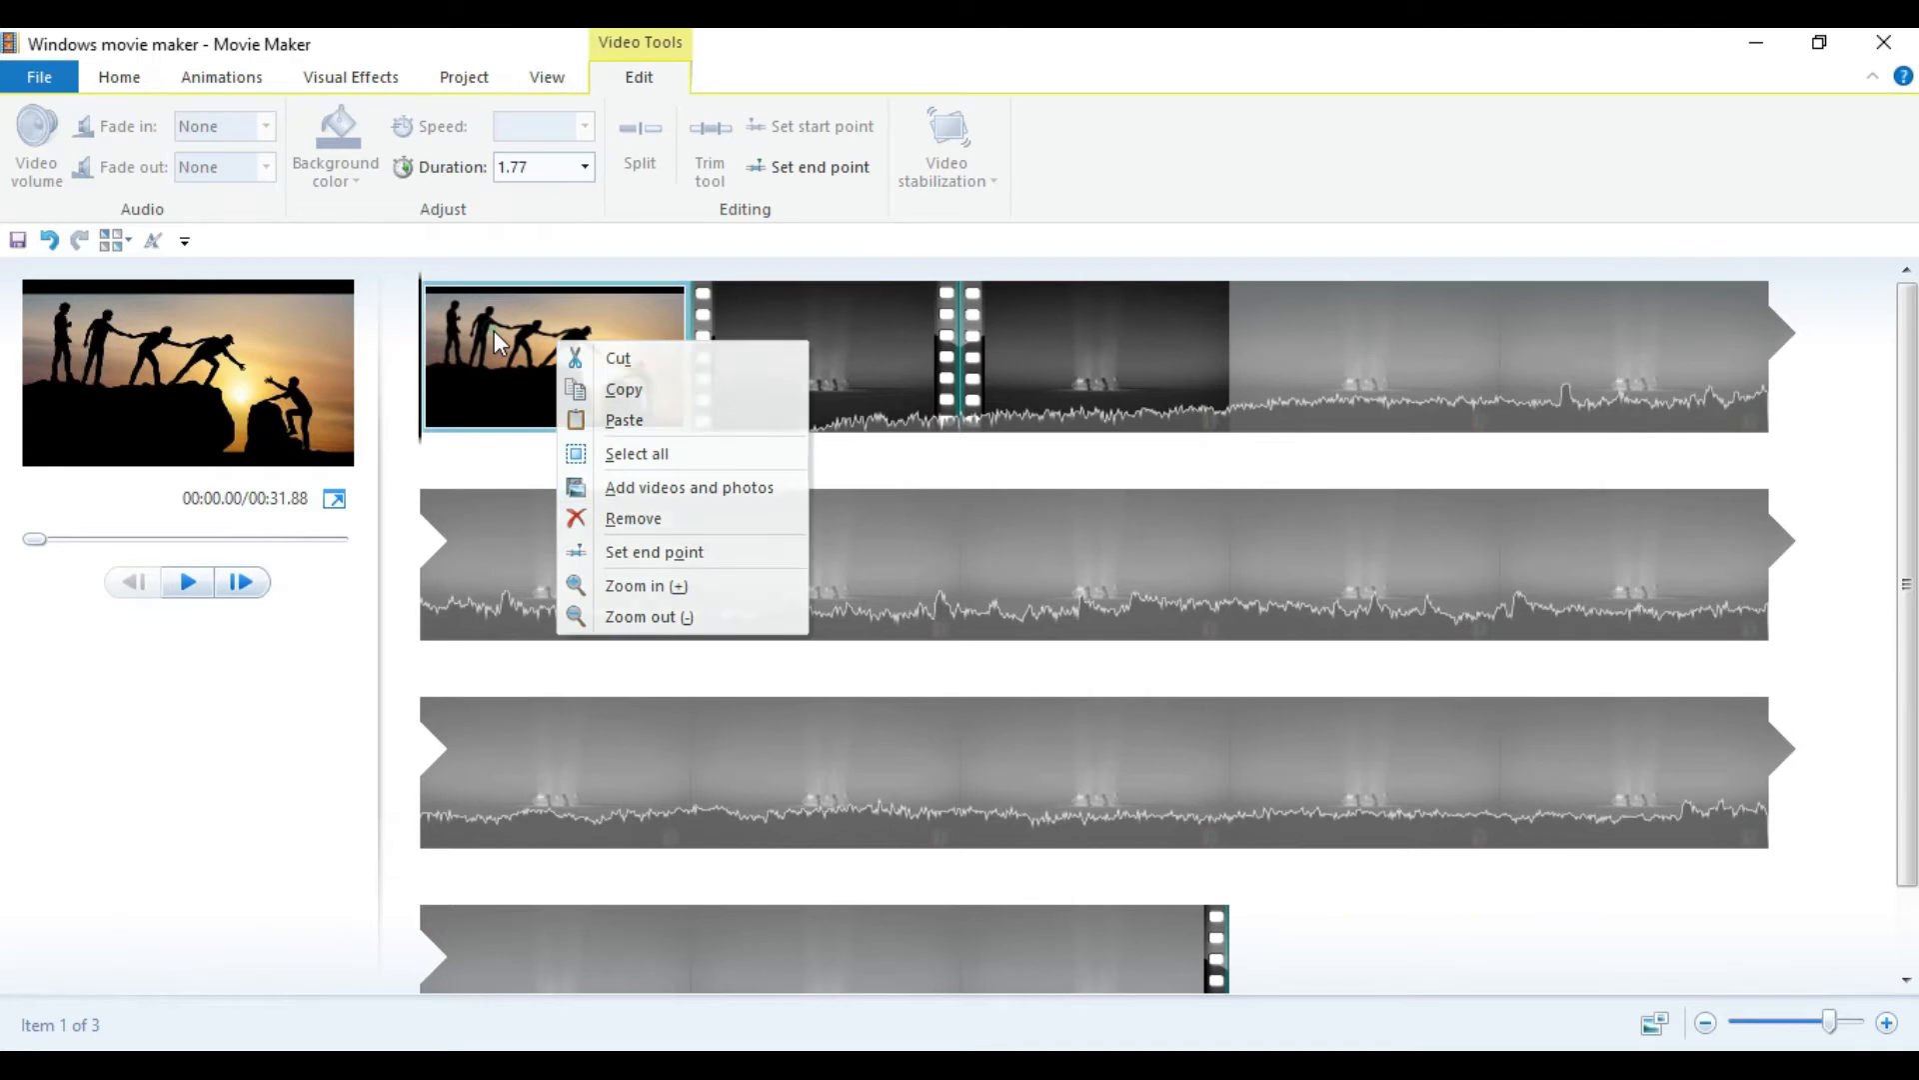
Add the music file I_Saw_Three_Ships from the youtube_video folder as the movie's soundtrack.
left_click(115, 76)
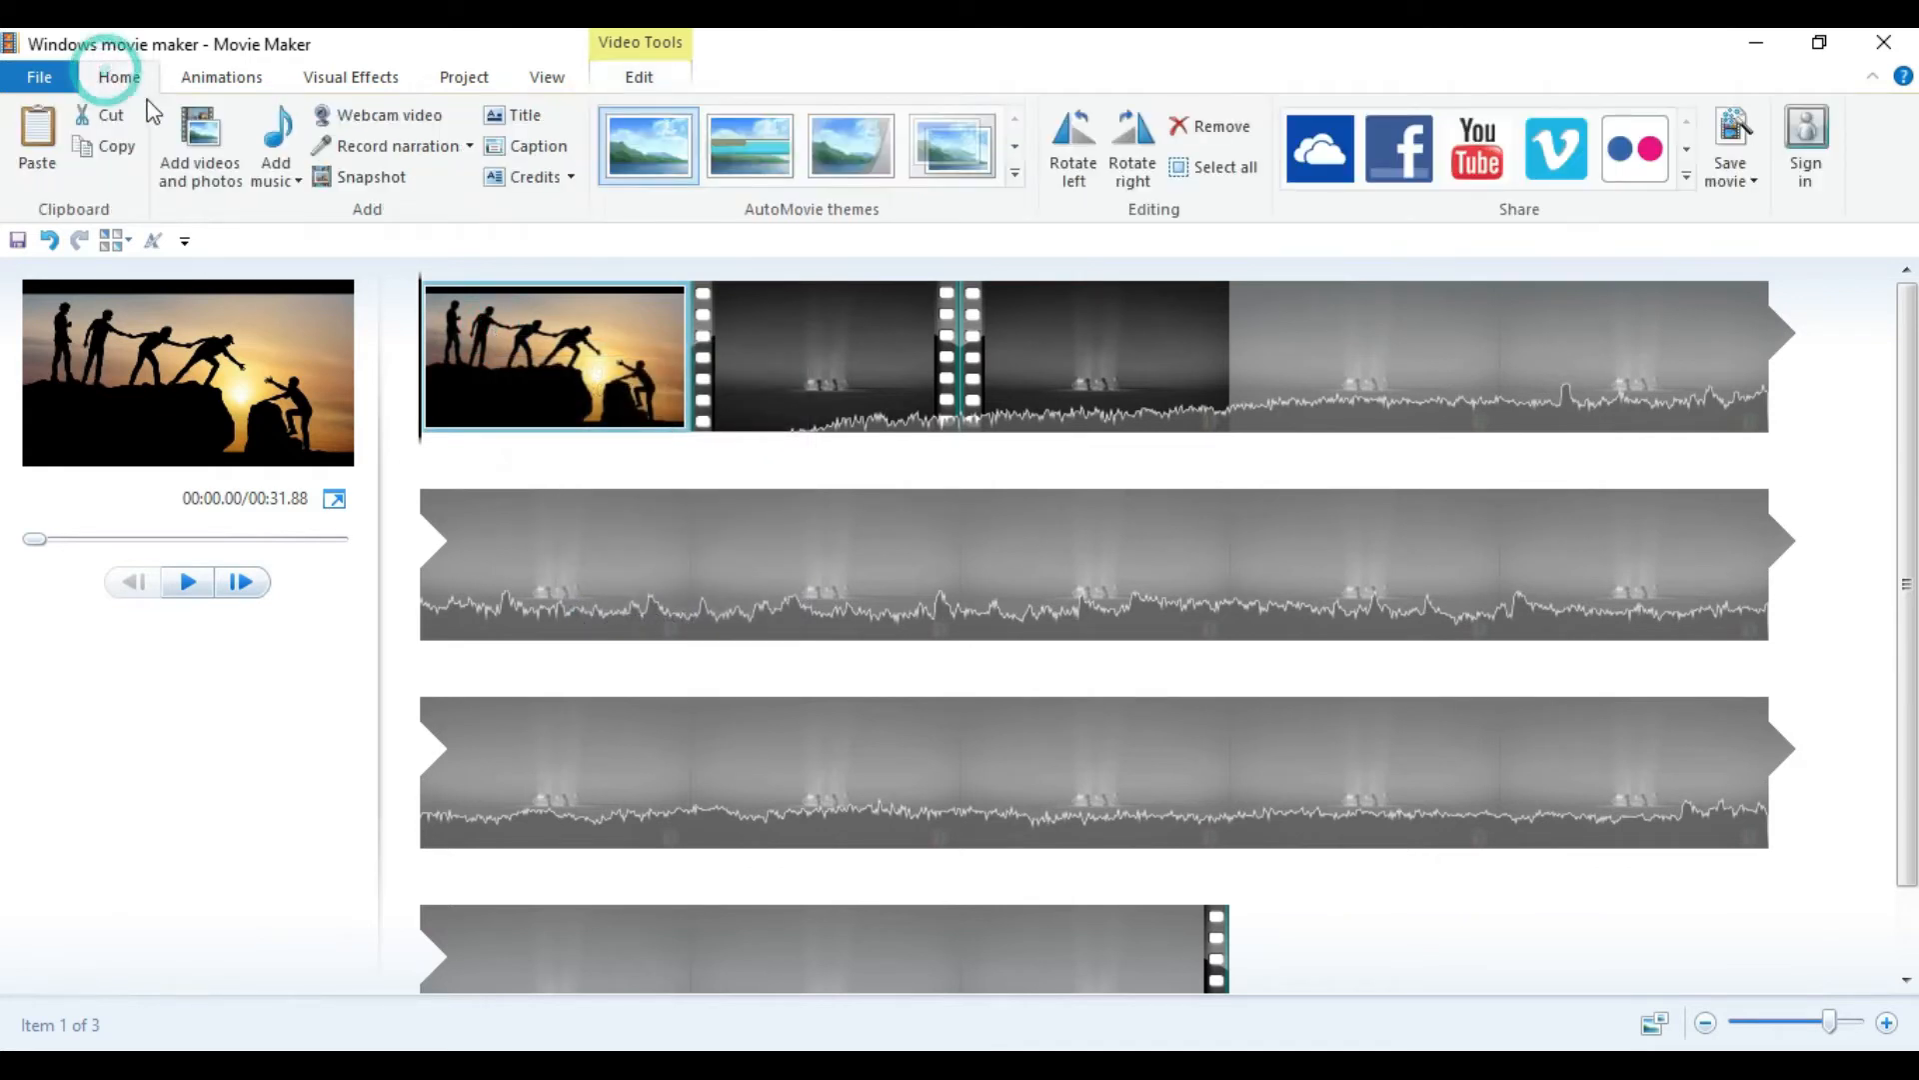
left_click(284, 148)
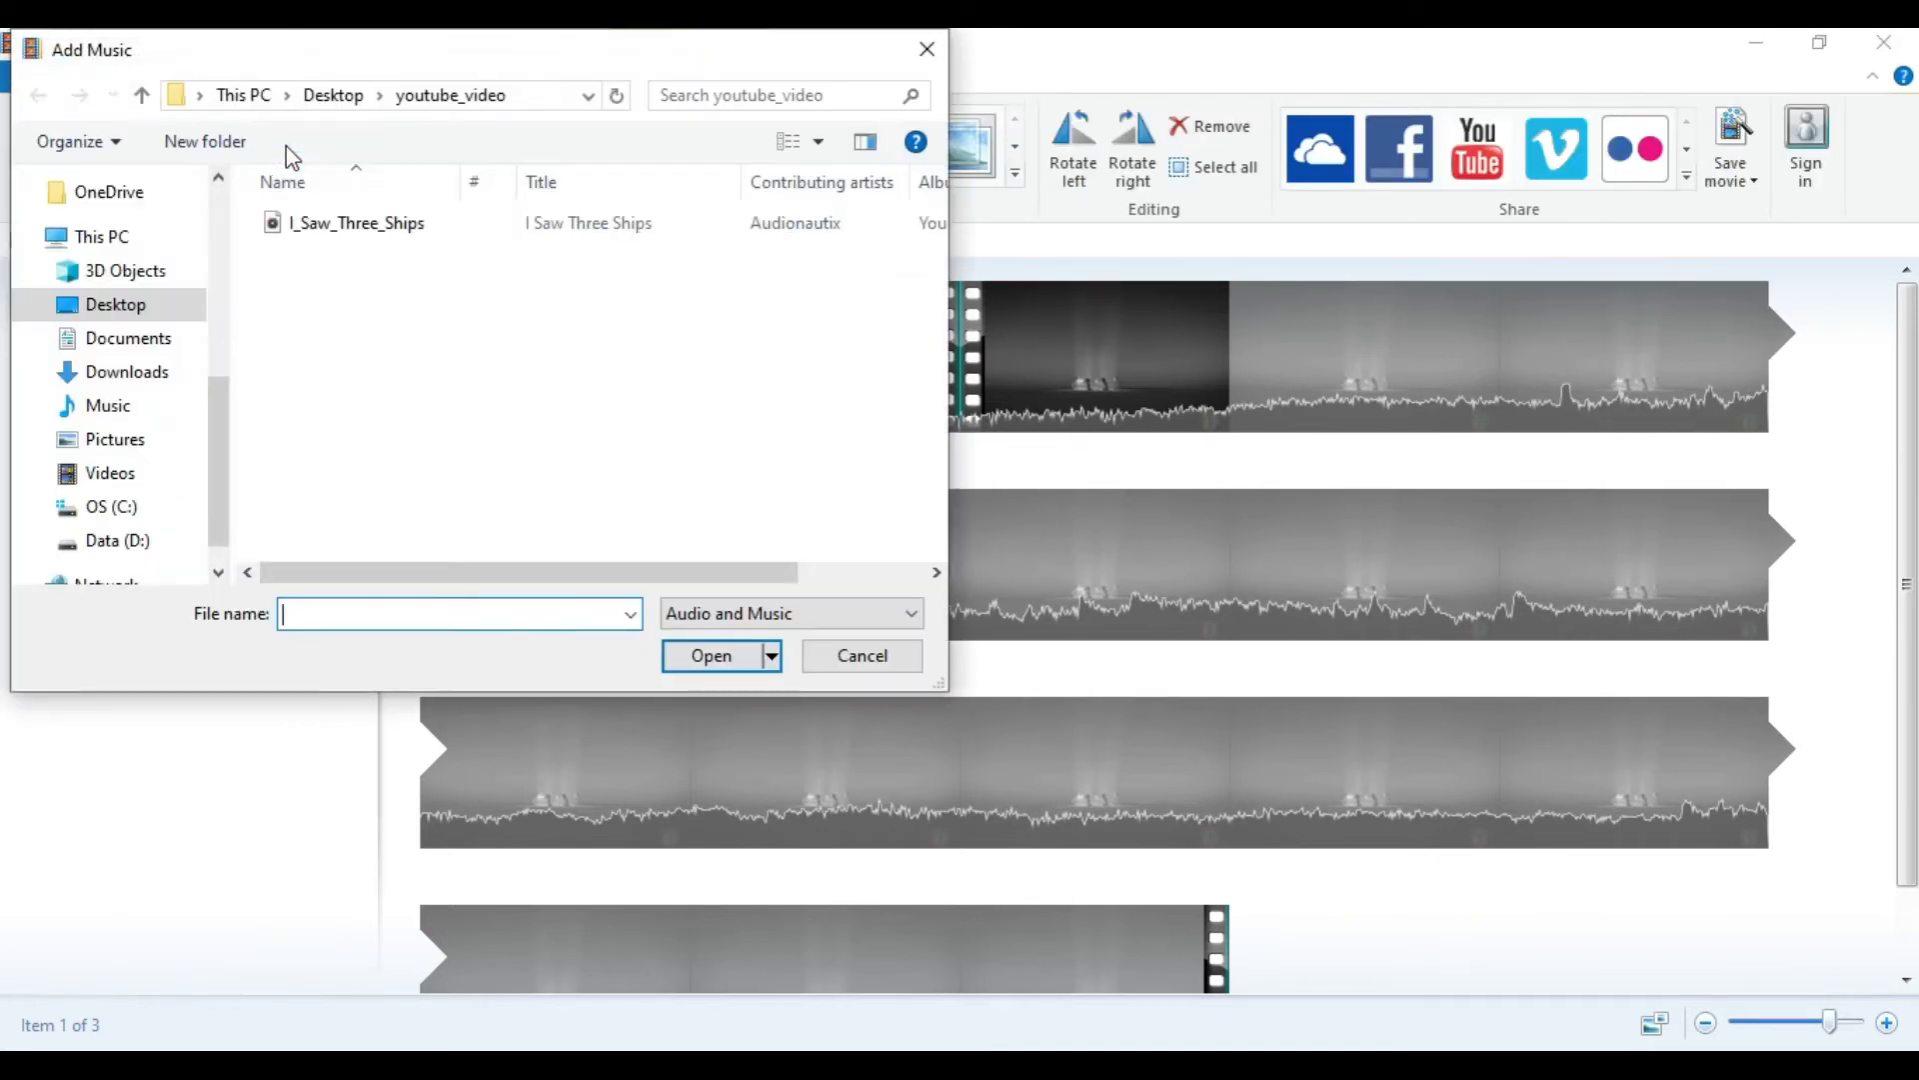
left_click(350, 224)
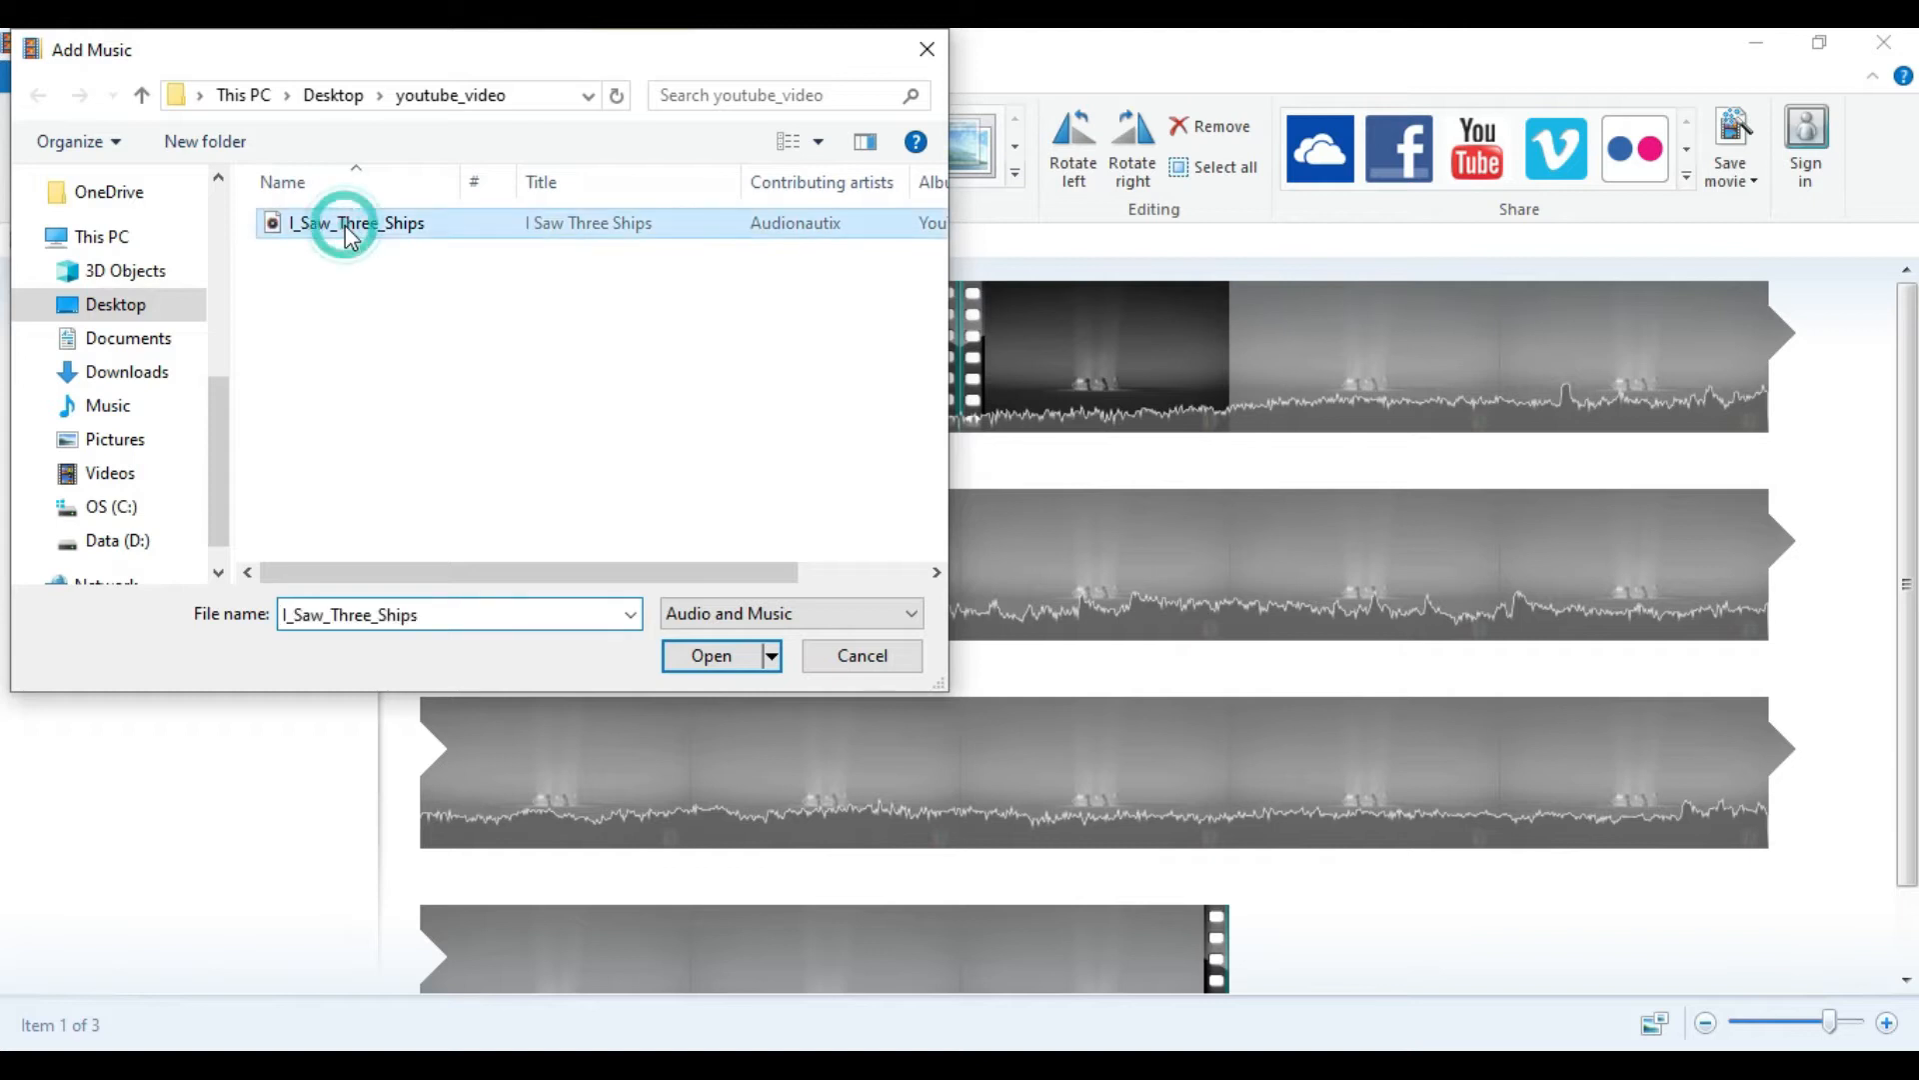
left_click(711, 655)
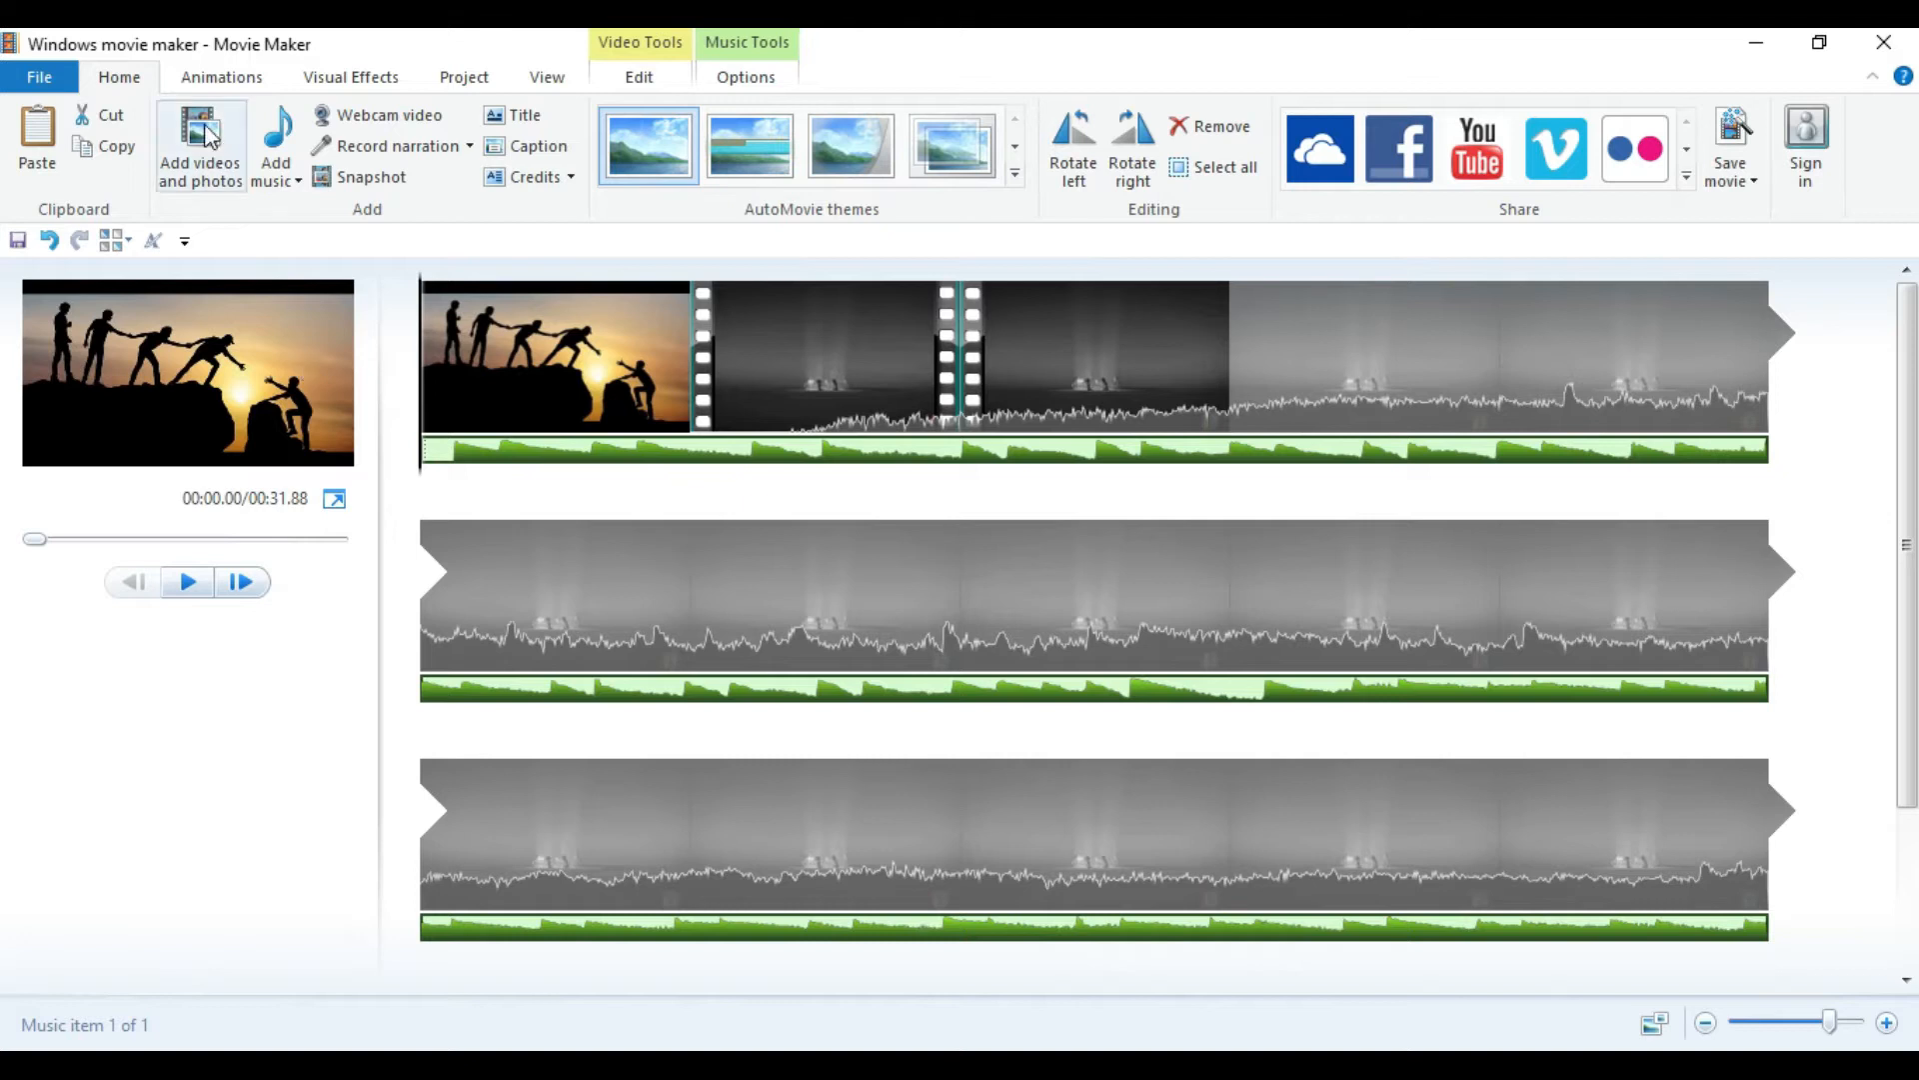
Apply the transition from the Reveals group to the opening photo and preview it.
left_click(213, 78)
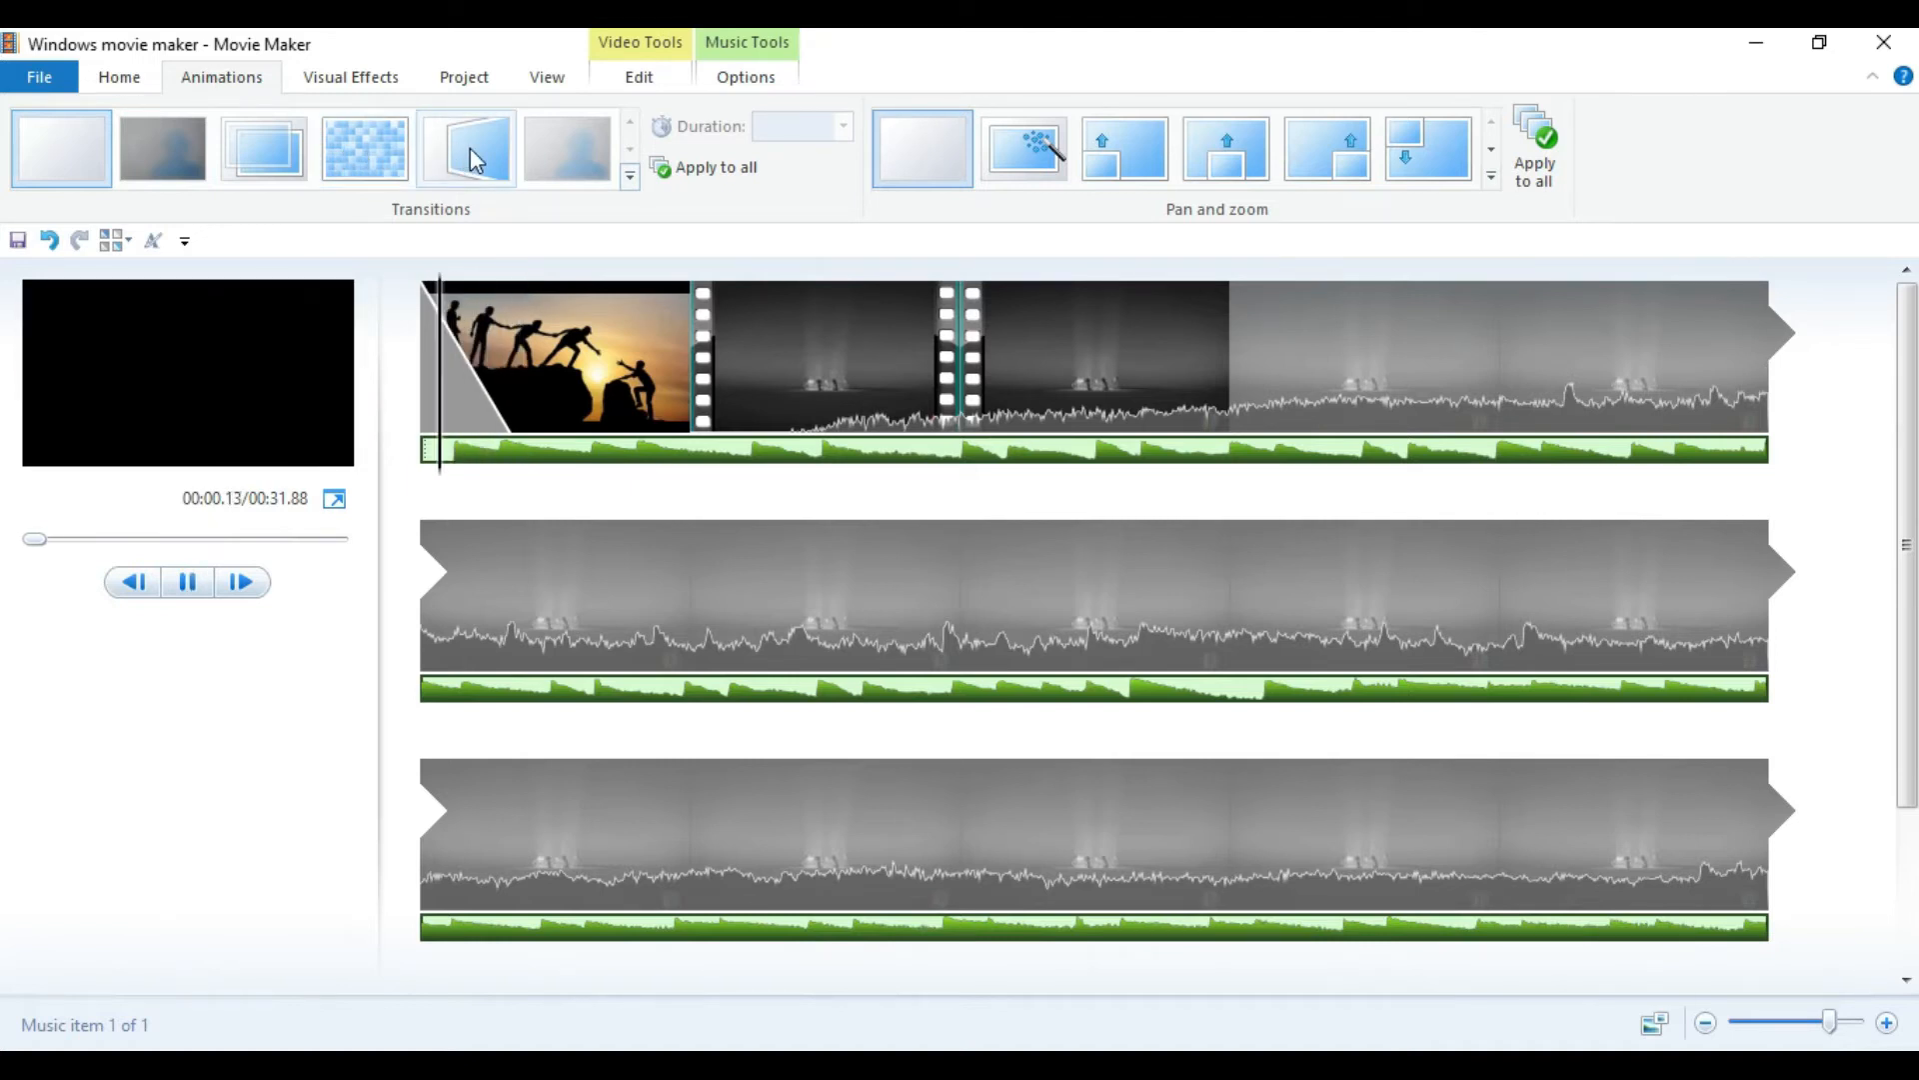
left_click(631, 178)
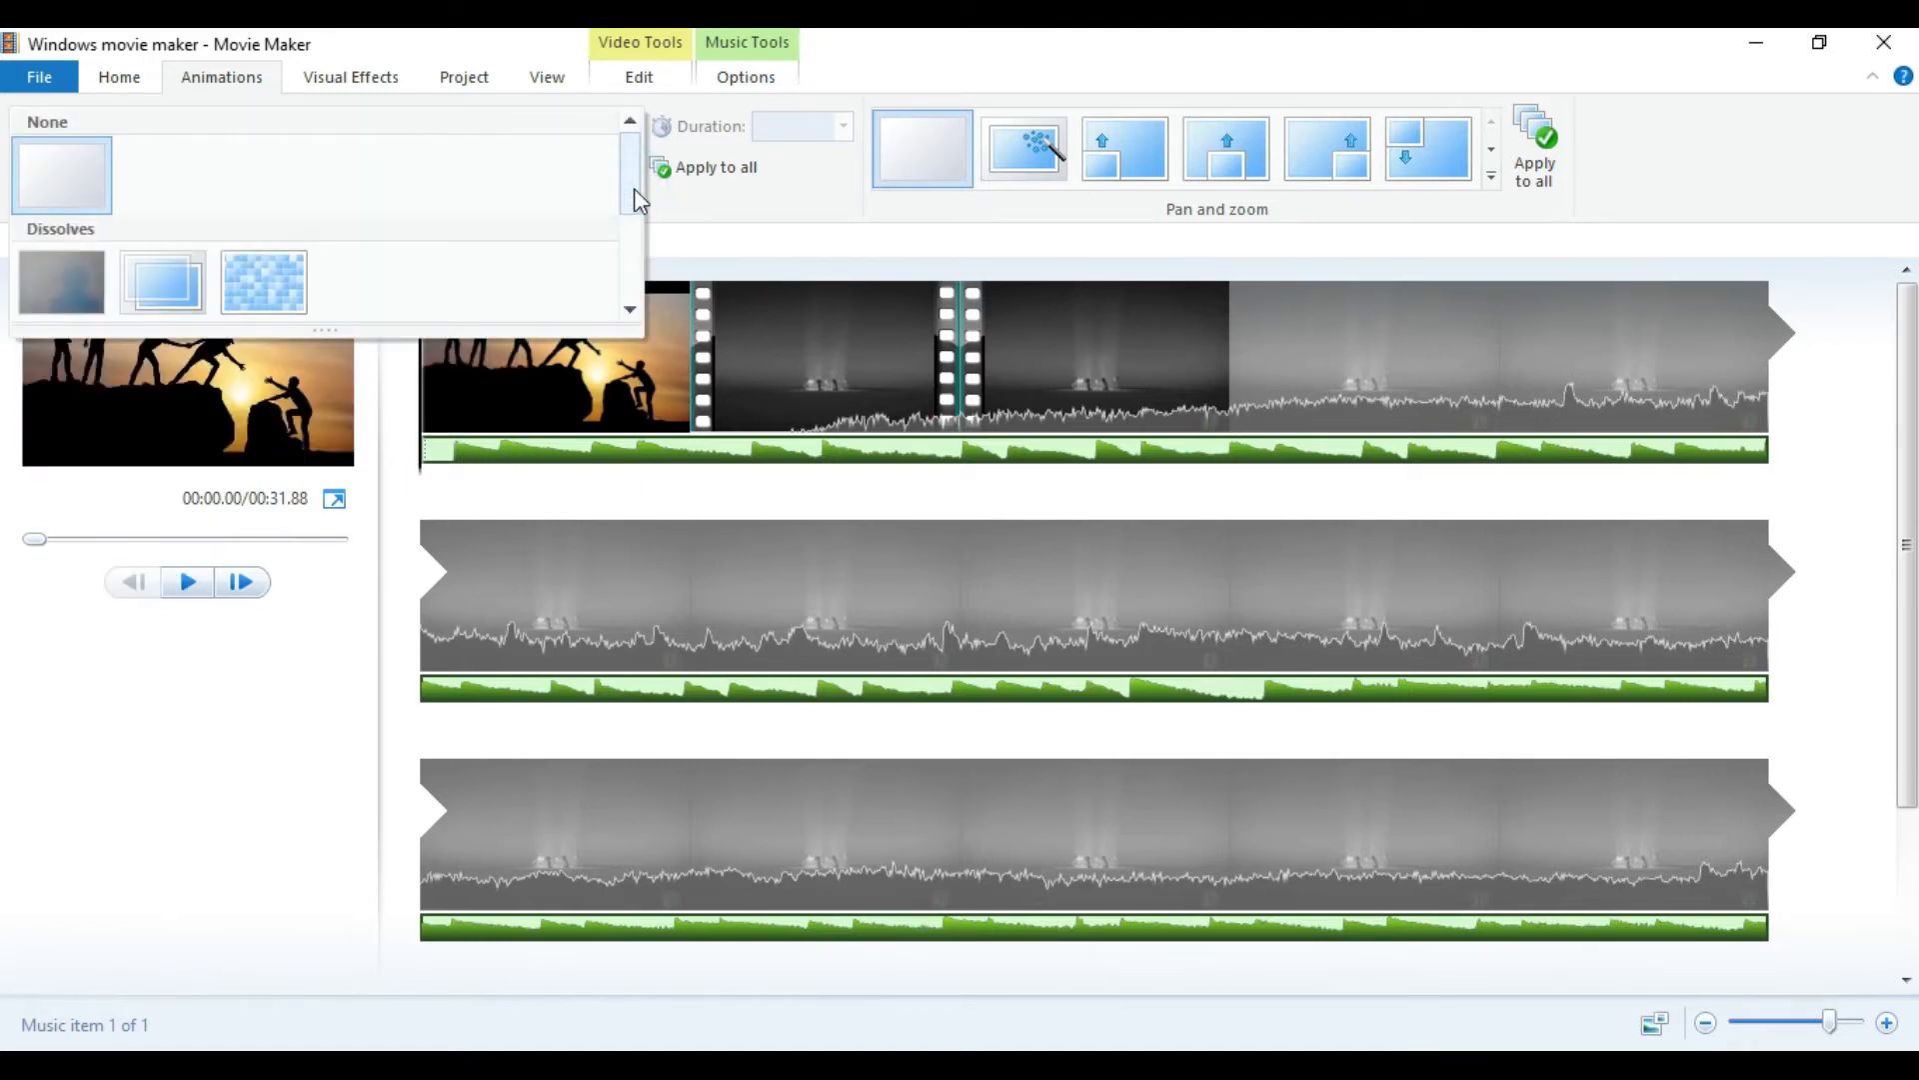
left_click_drag(631, 200, 648, 248)
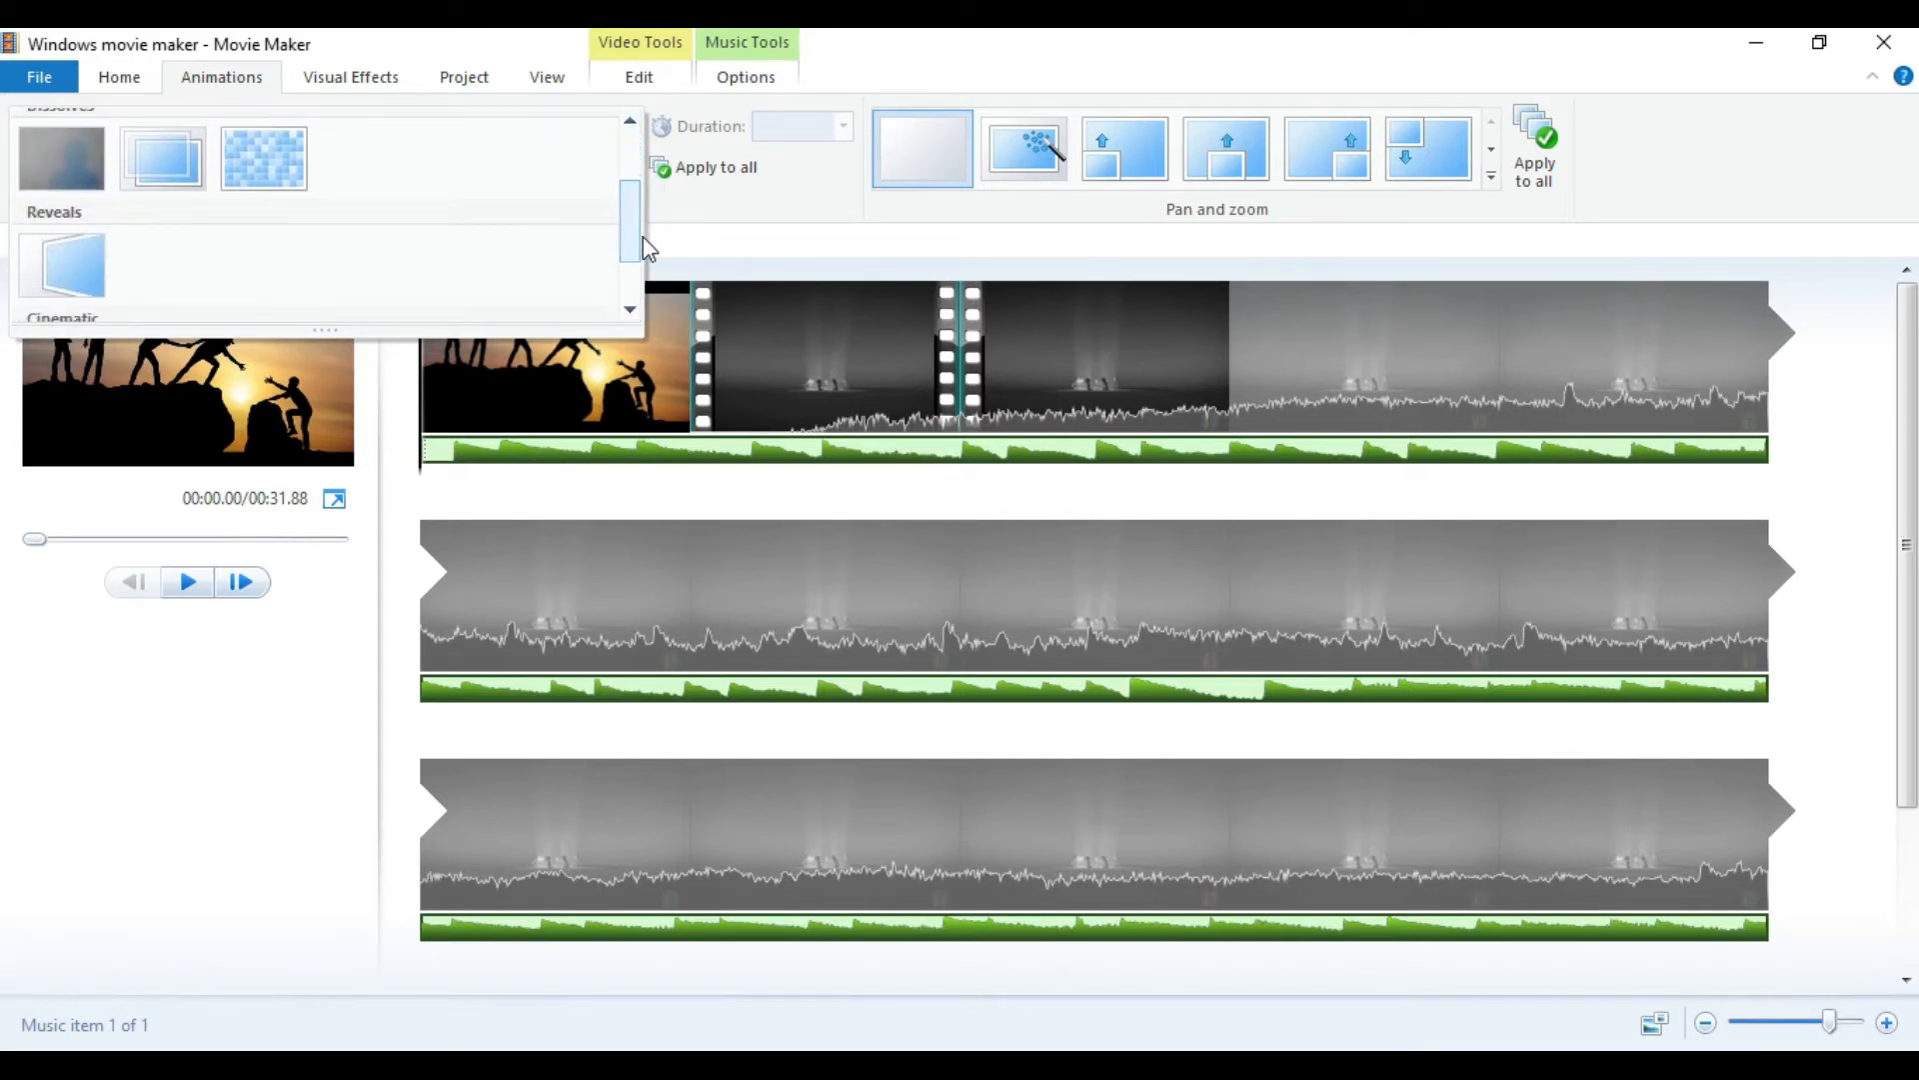
left_click(64, 265)
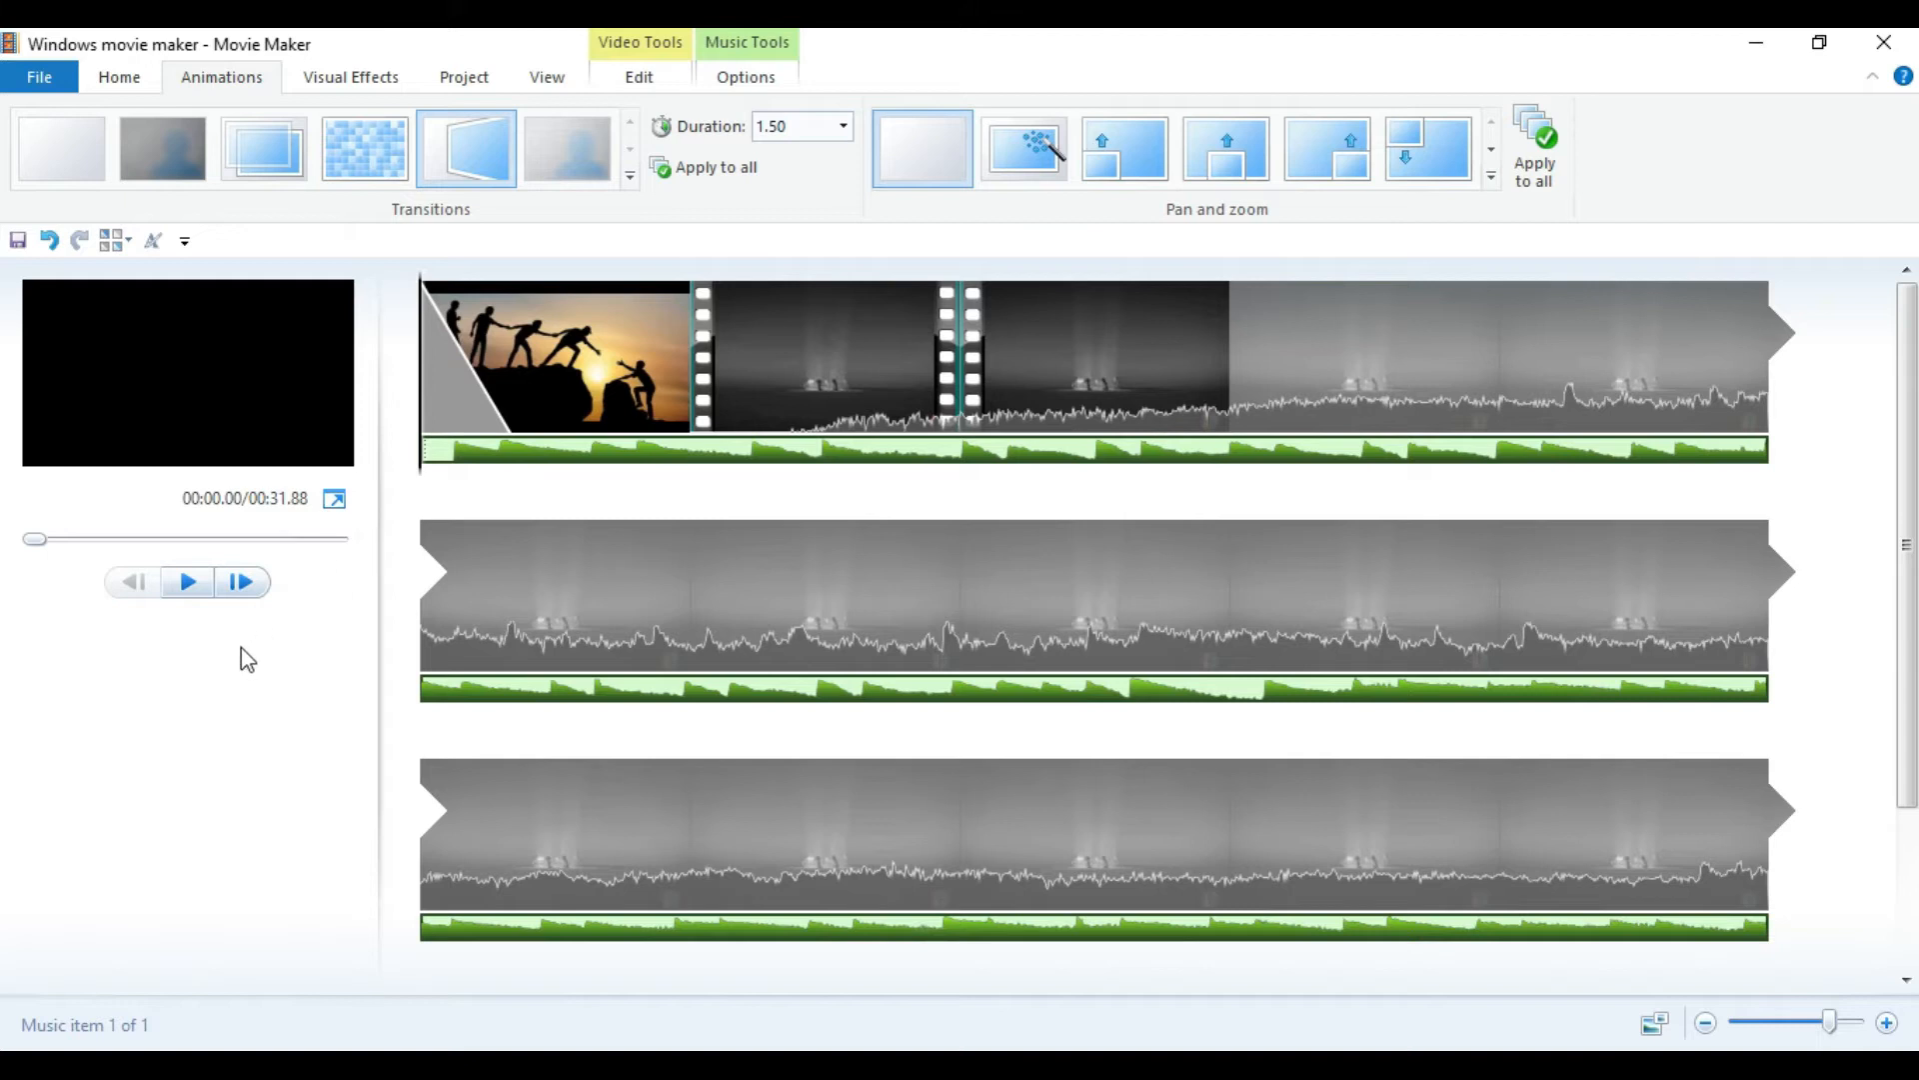
left_click(183, 594)
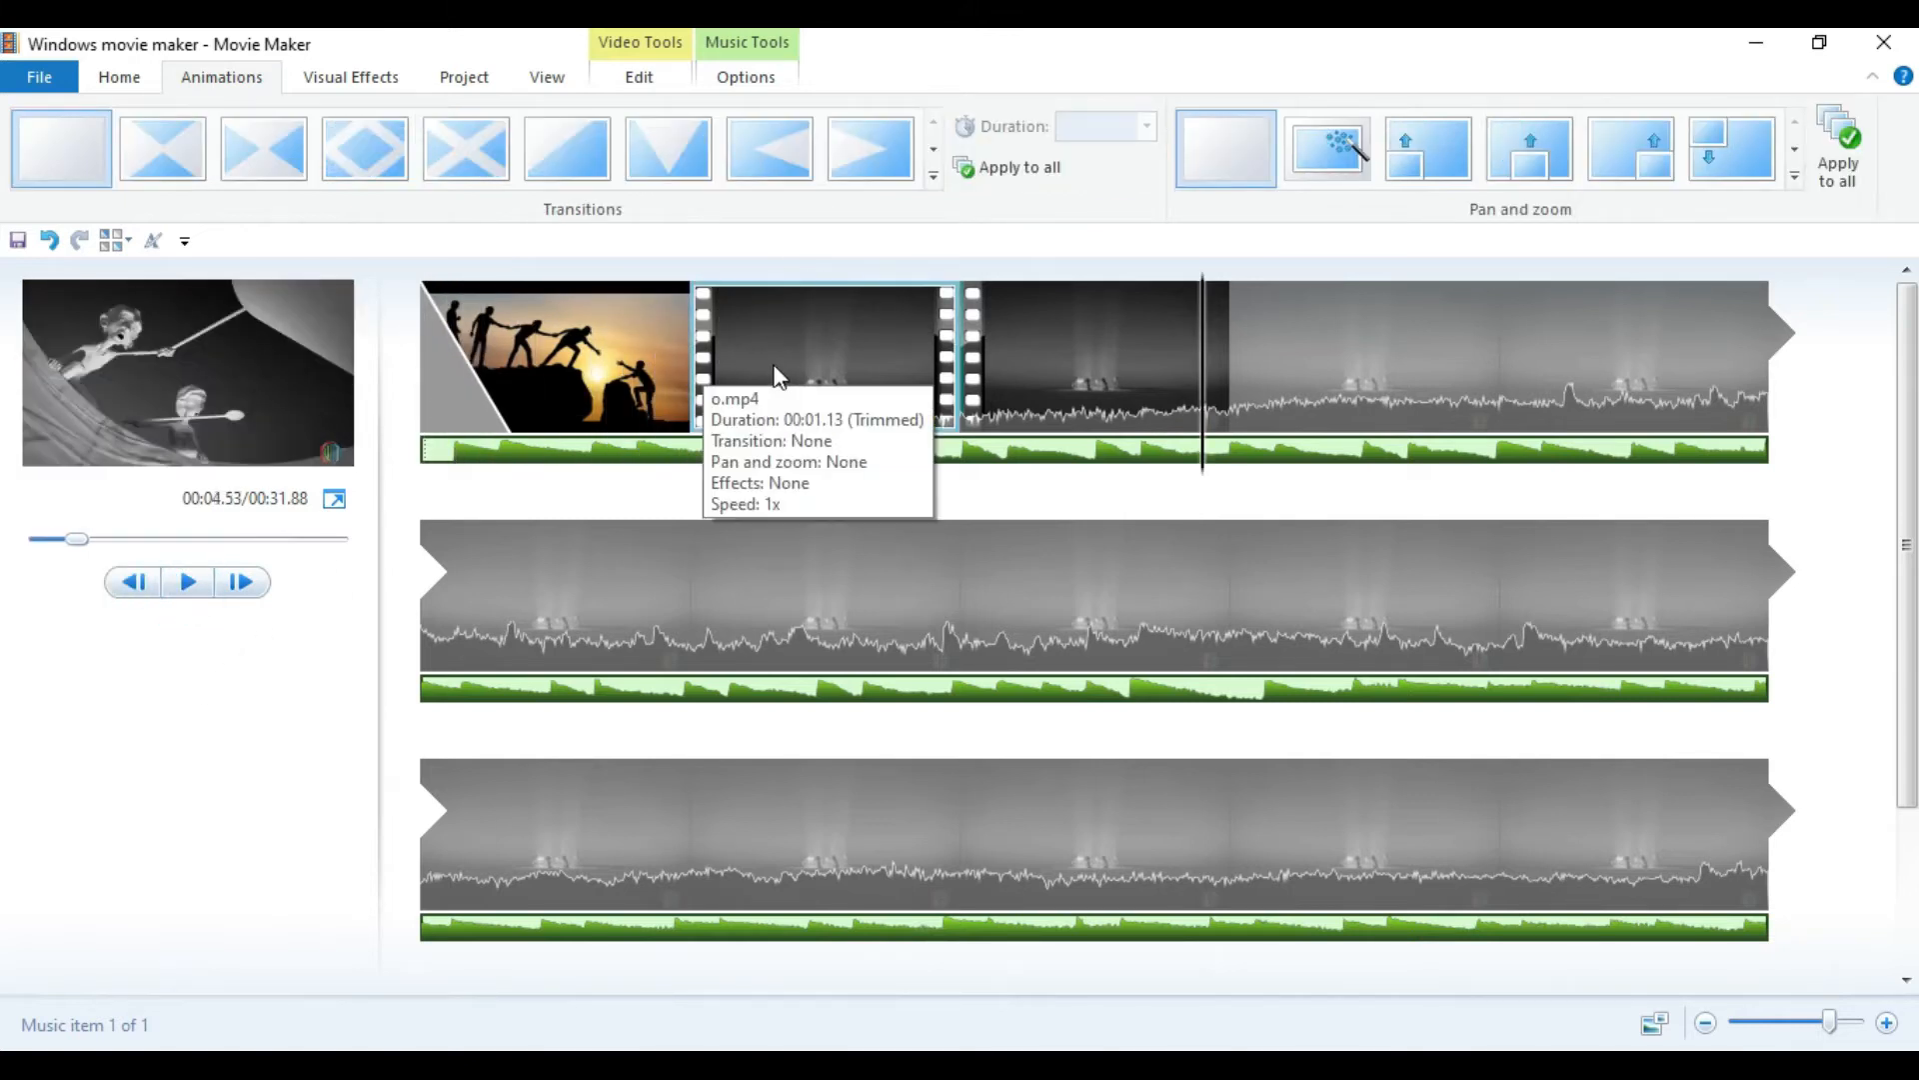
Apply the Diagonal - cross out transition to all clips on the timeline and preview the result.
left_click(796, 364)
left_click(1026, 358)
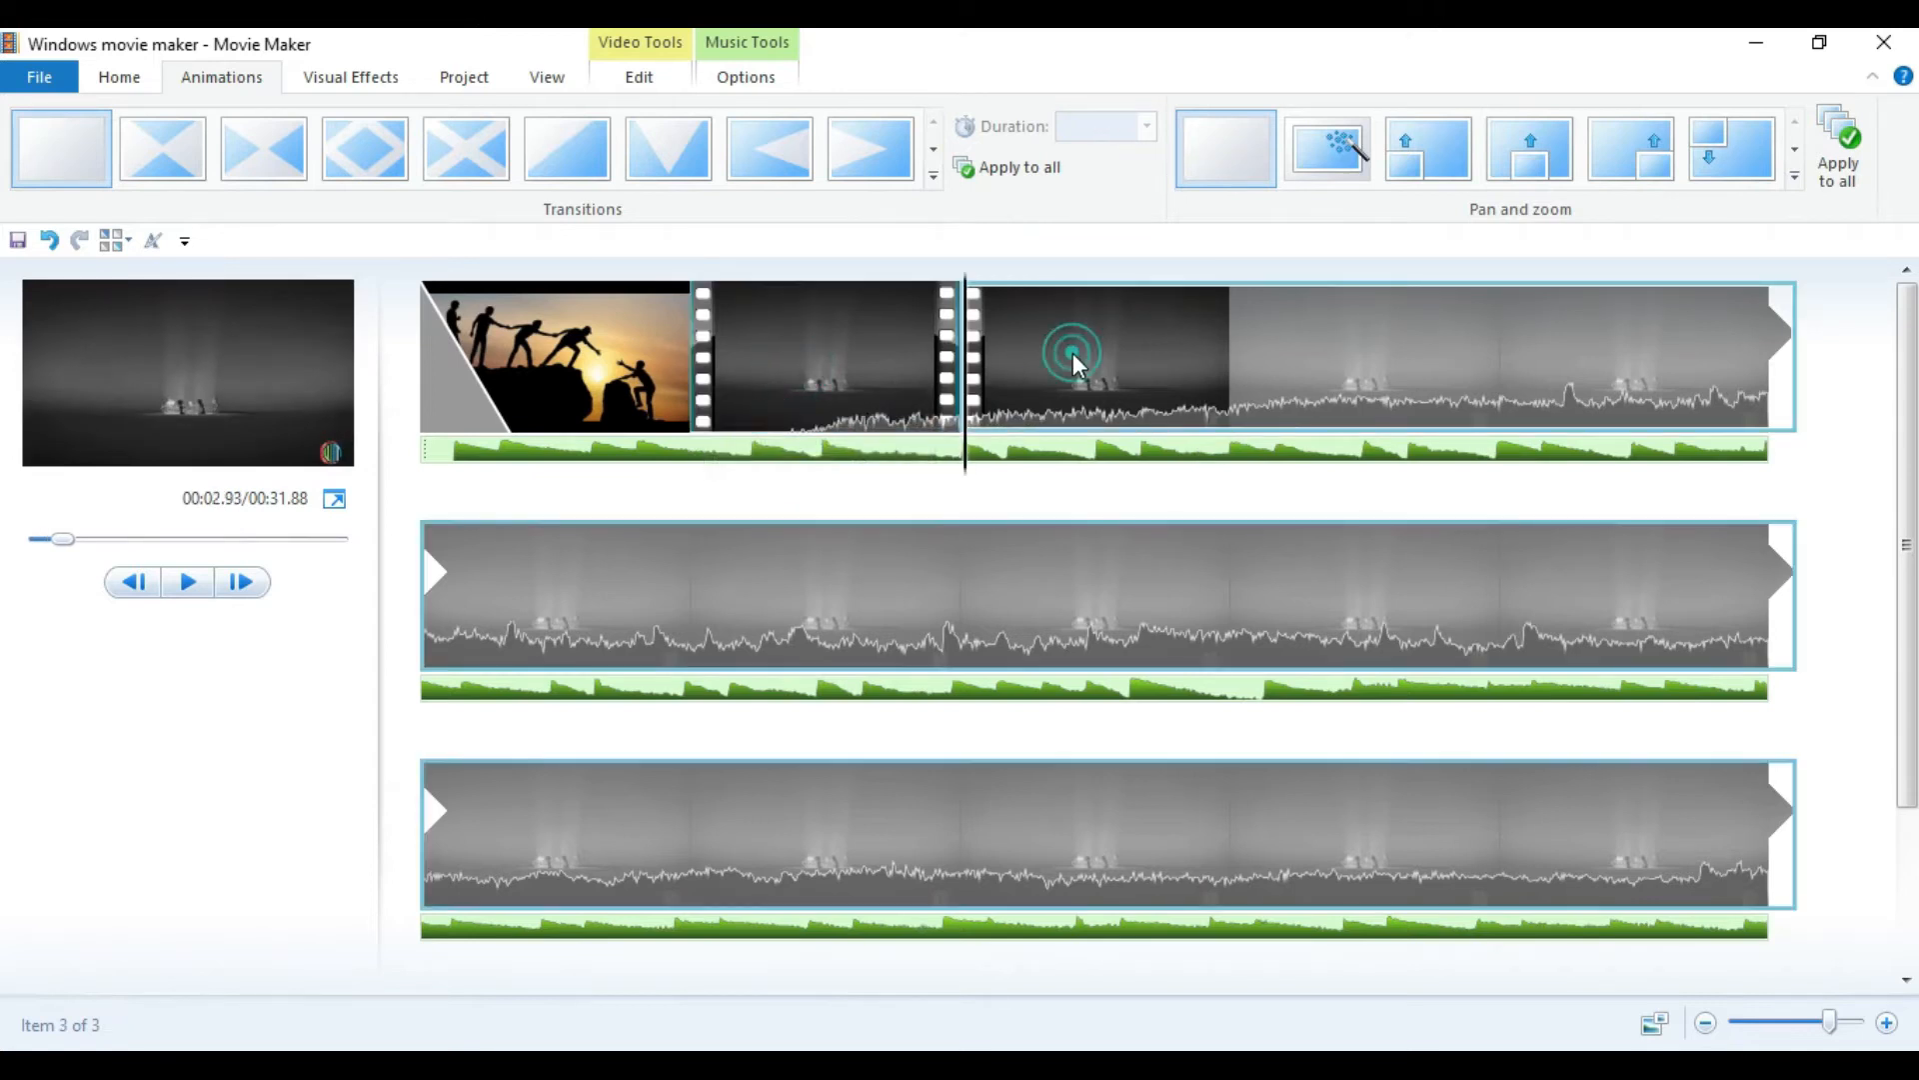
left_click(842, 594)
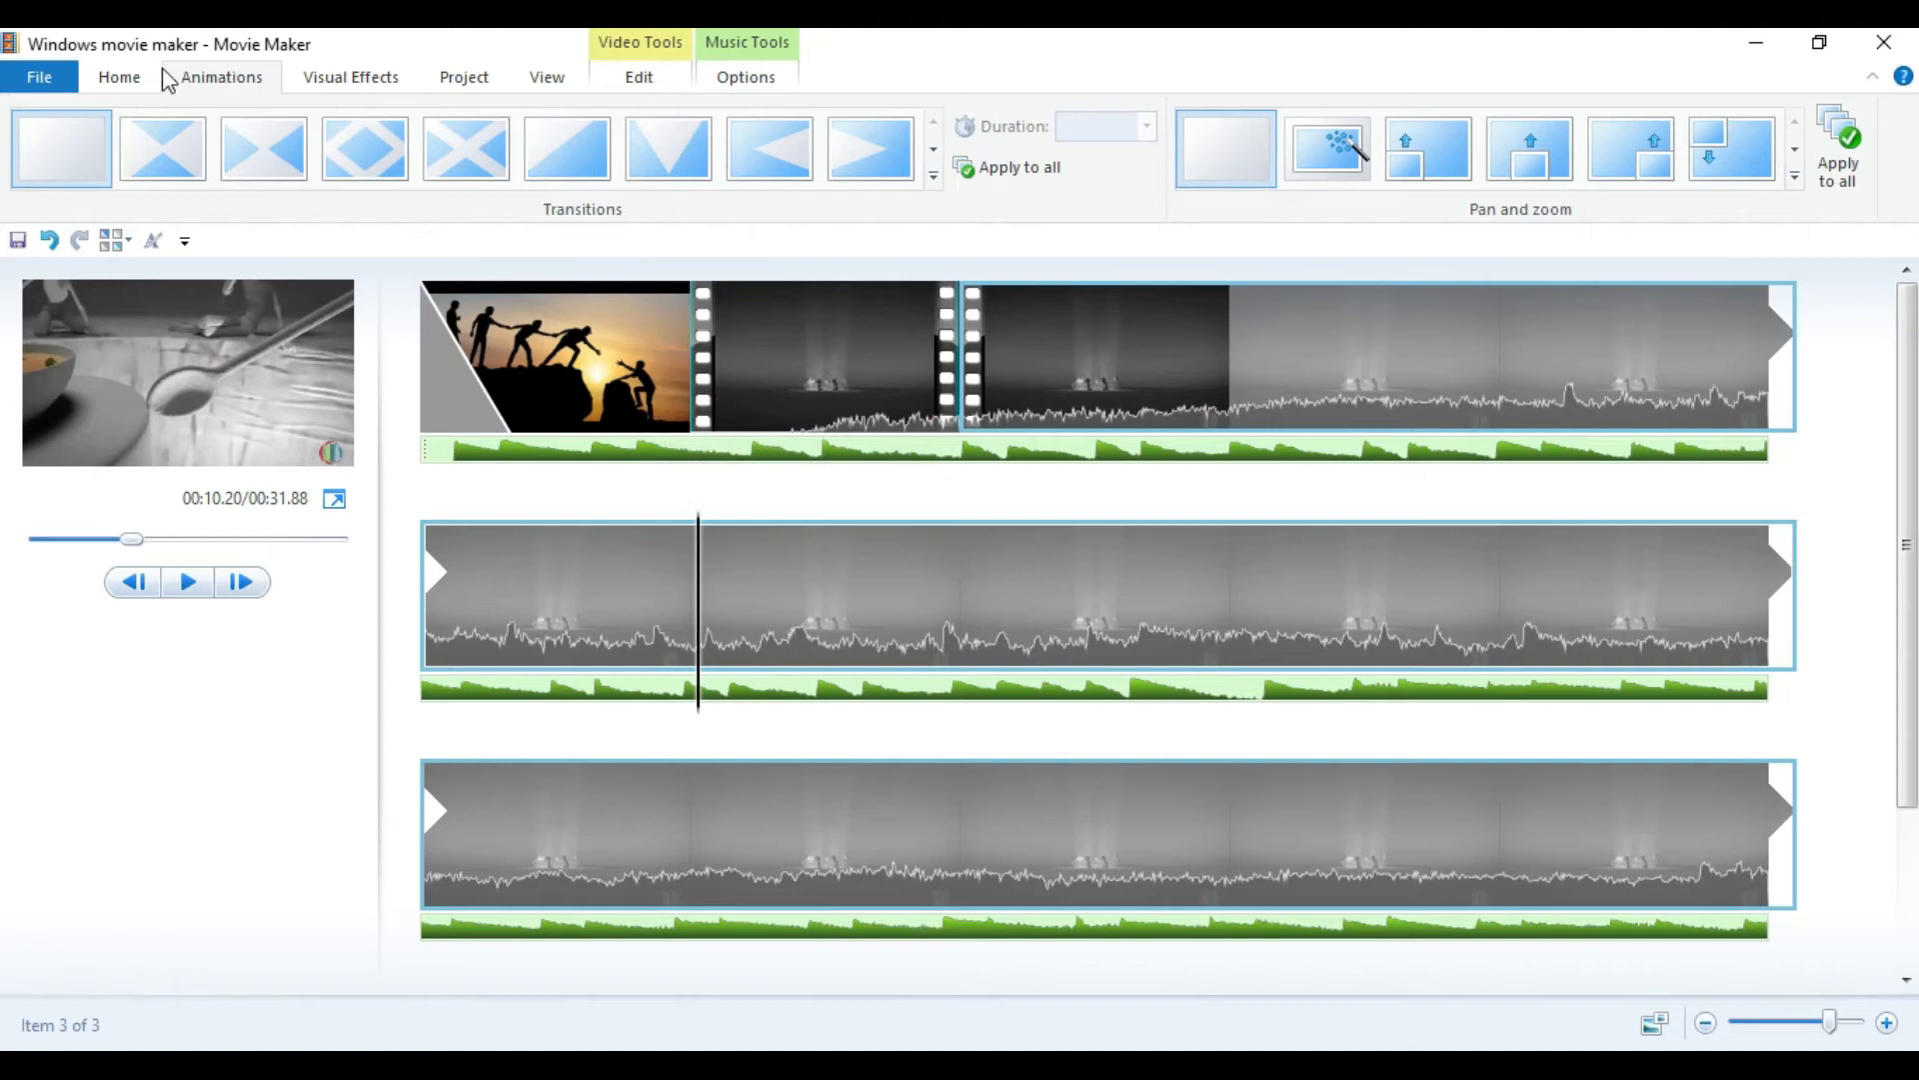
left_click(118, 78)
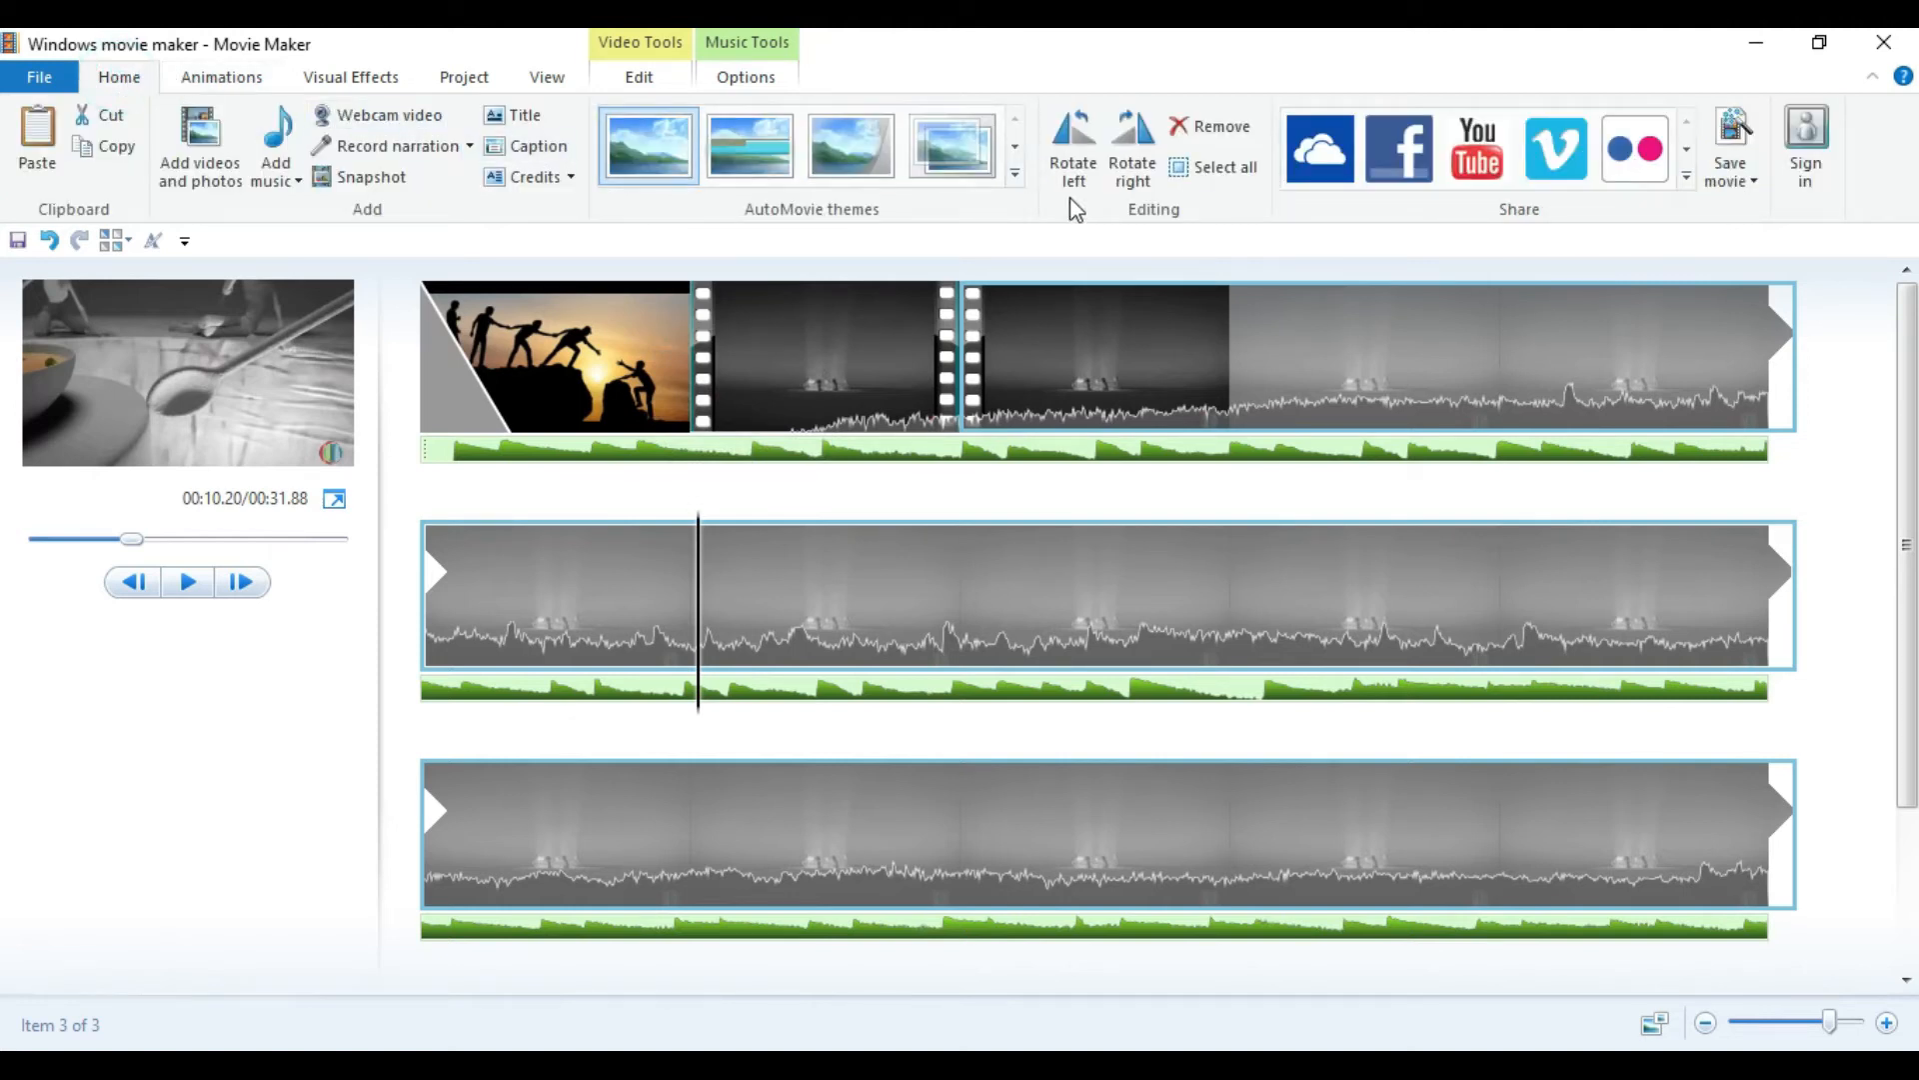
left_click(1210, 172)
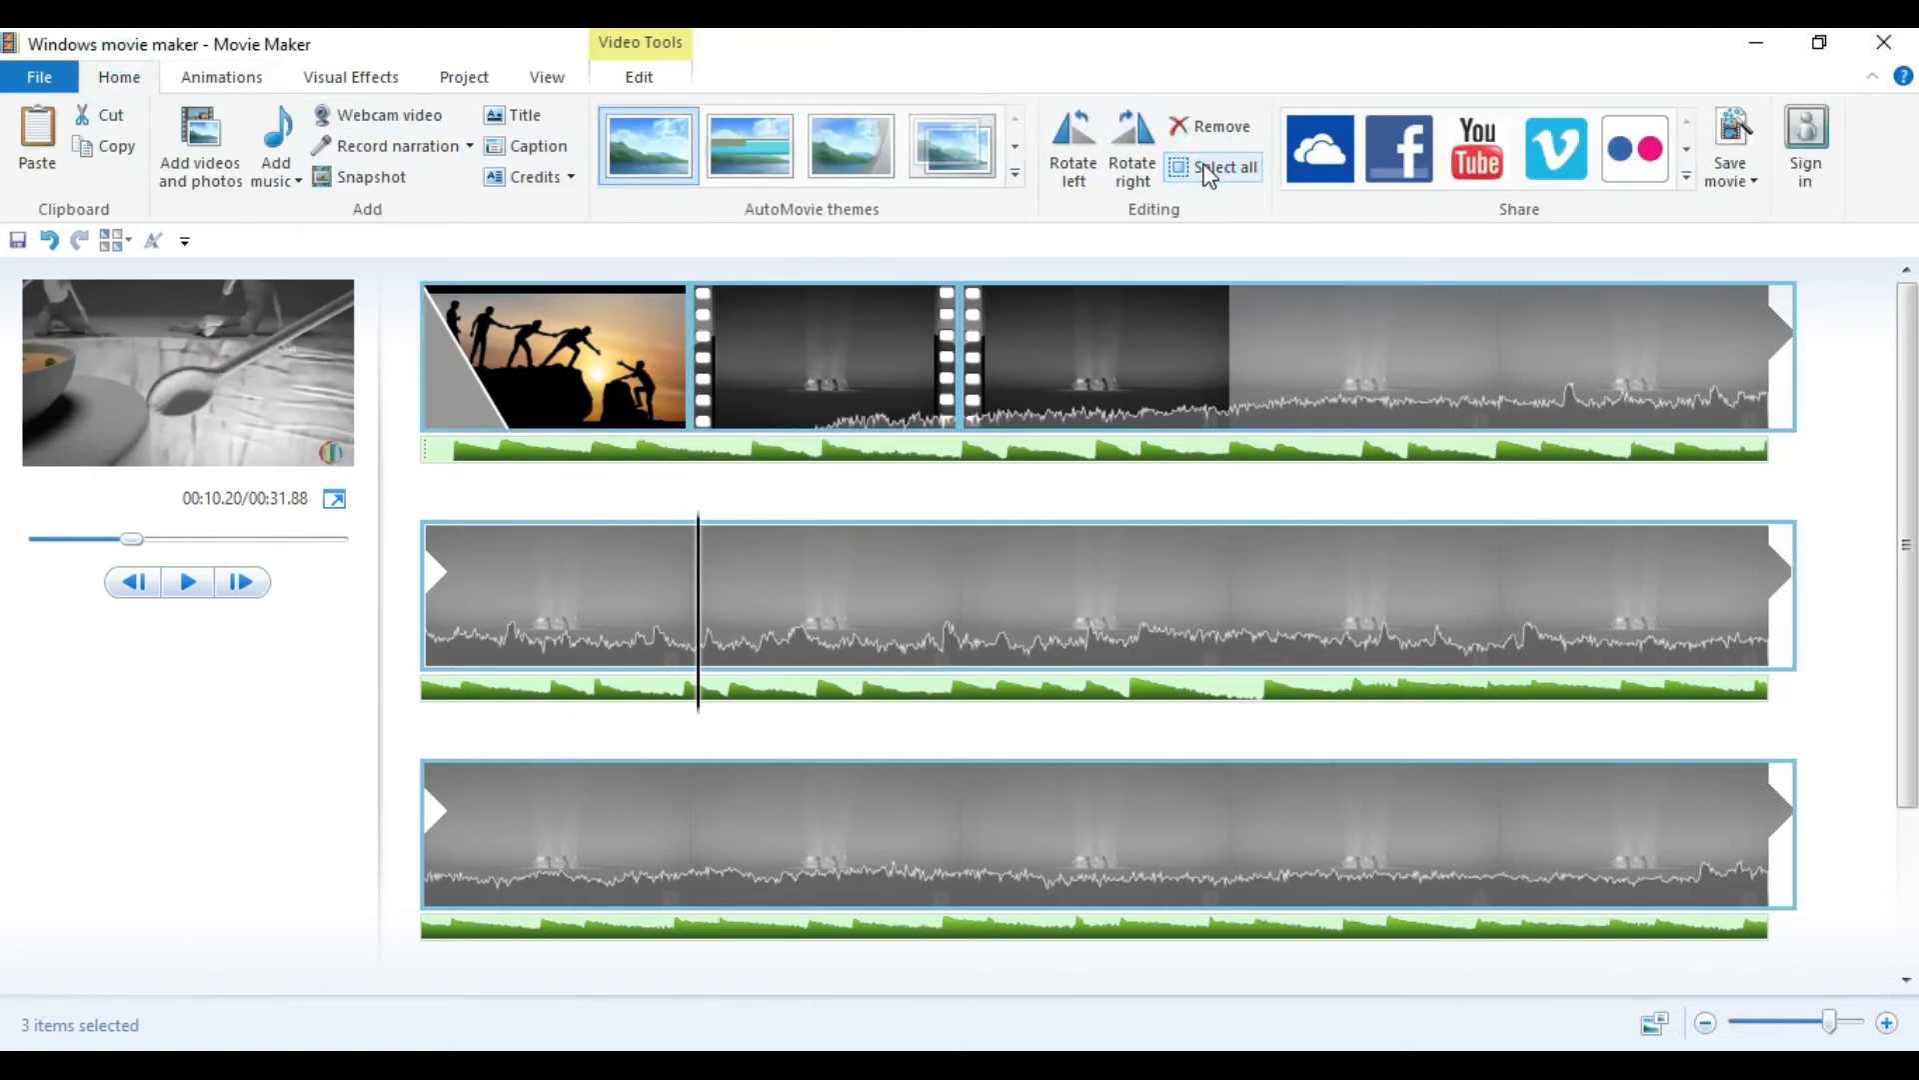
left_click(228, 80)
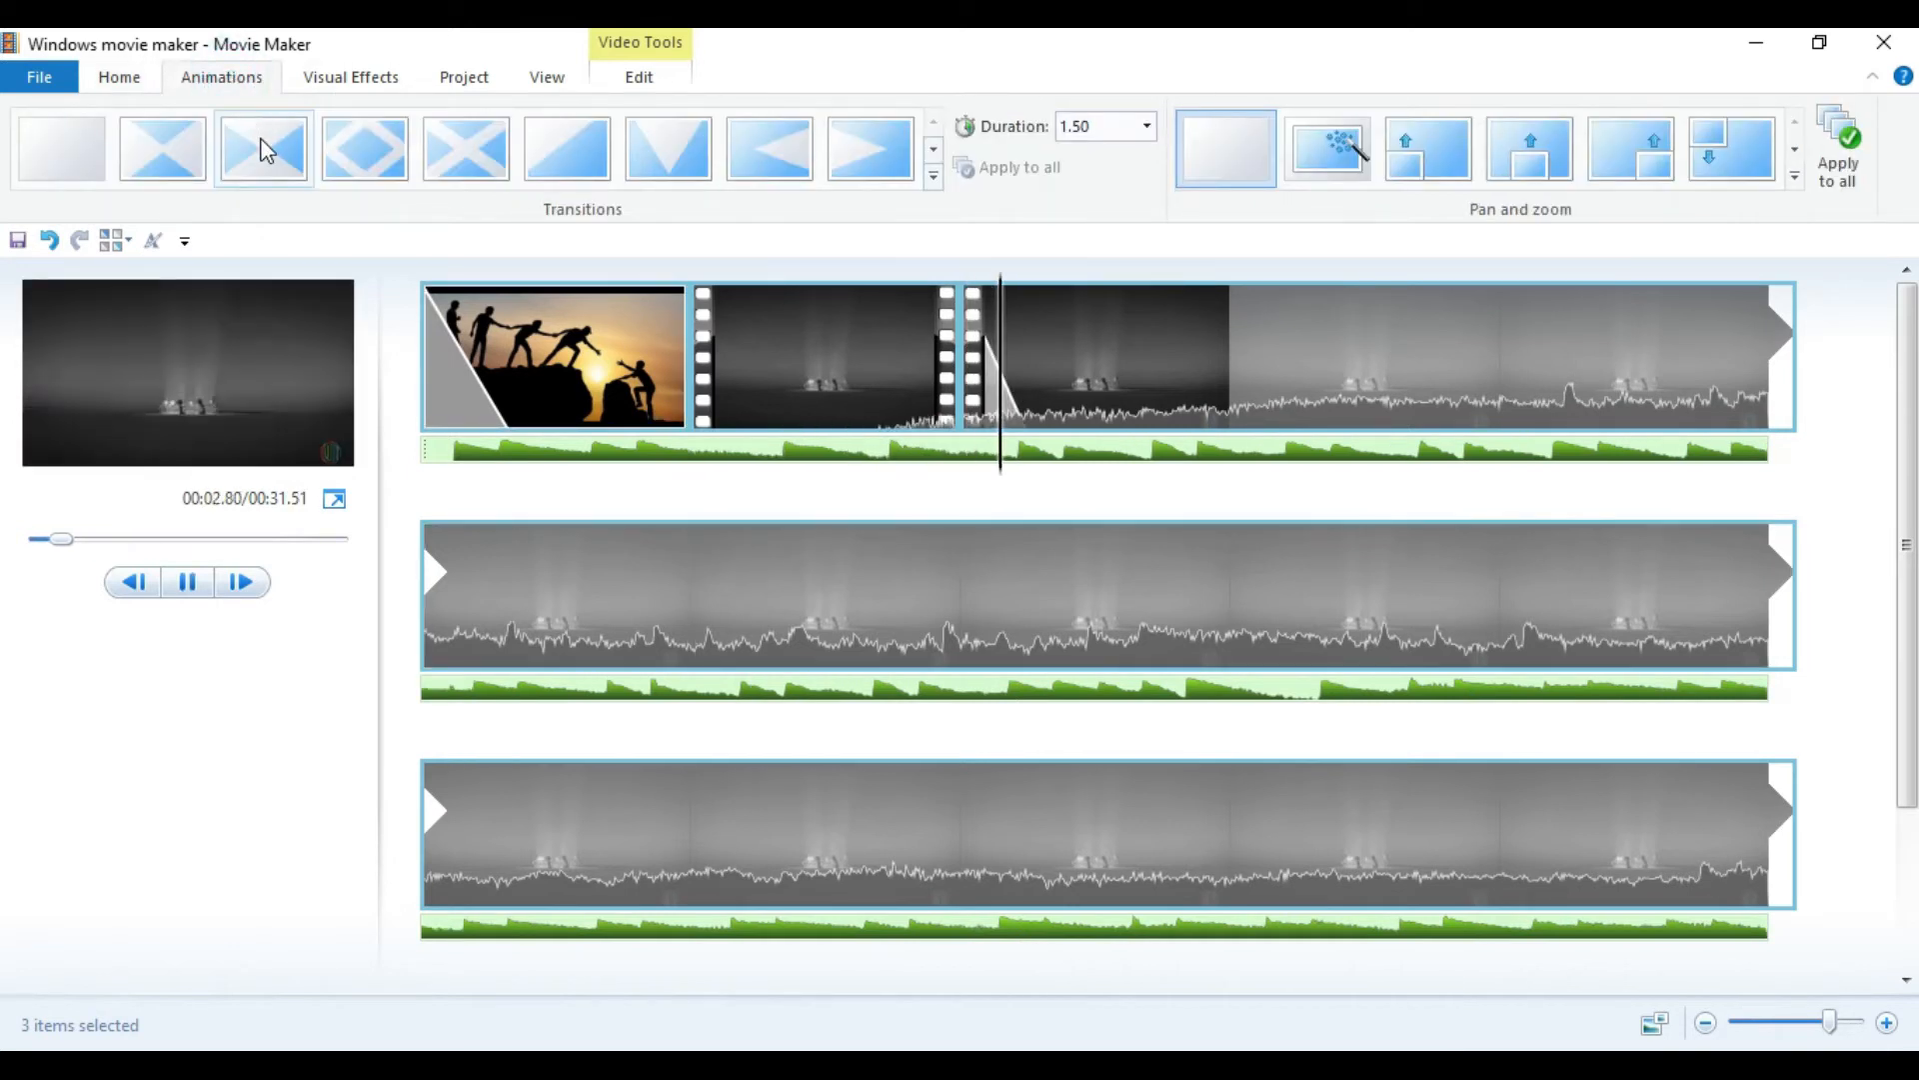
left_click(263, 146)
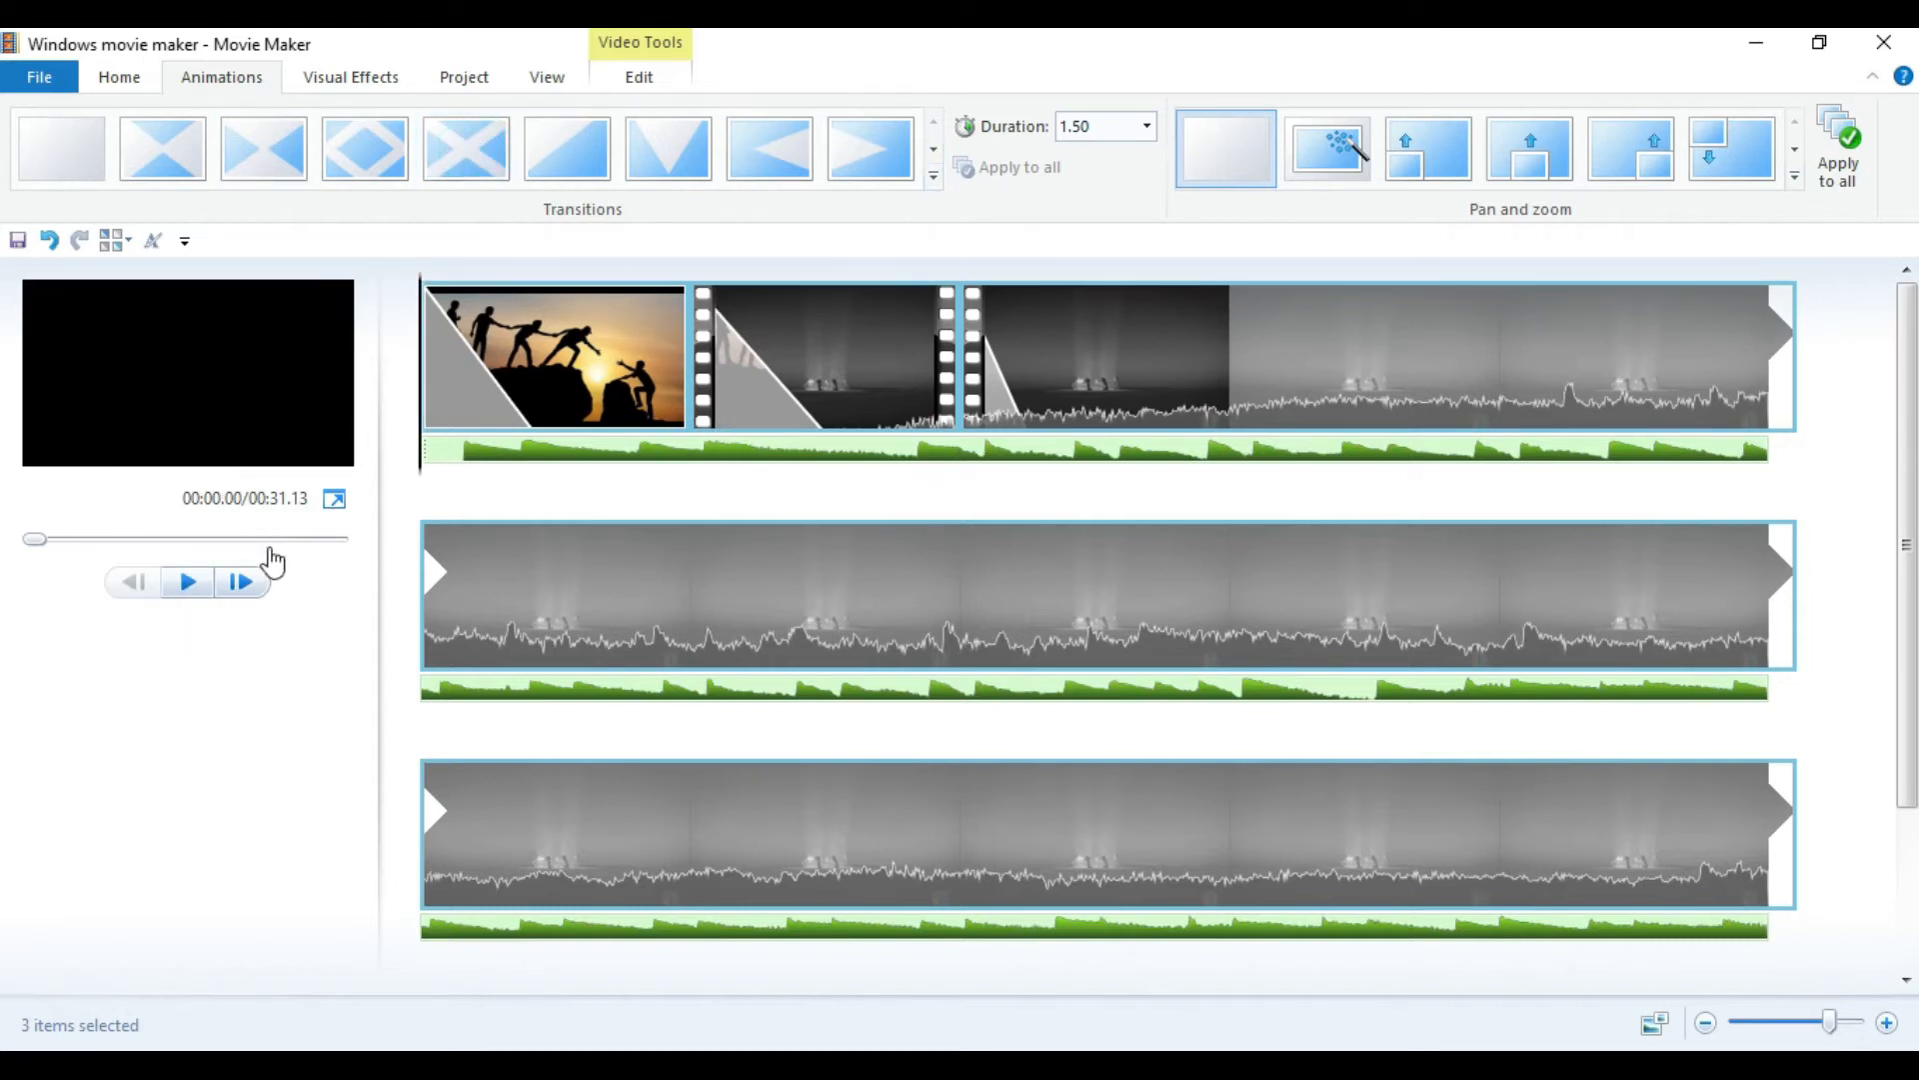
left_click(197, 586)
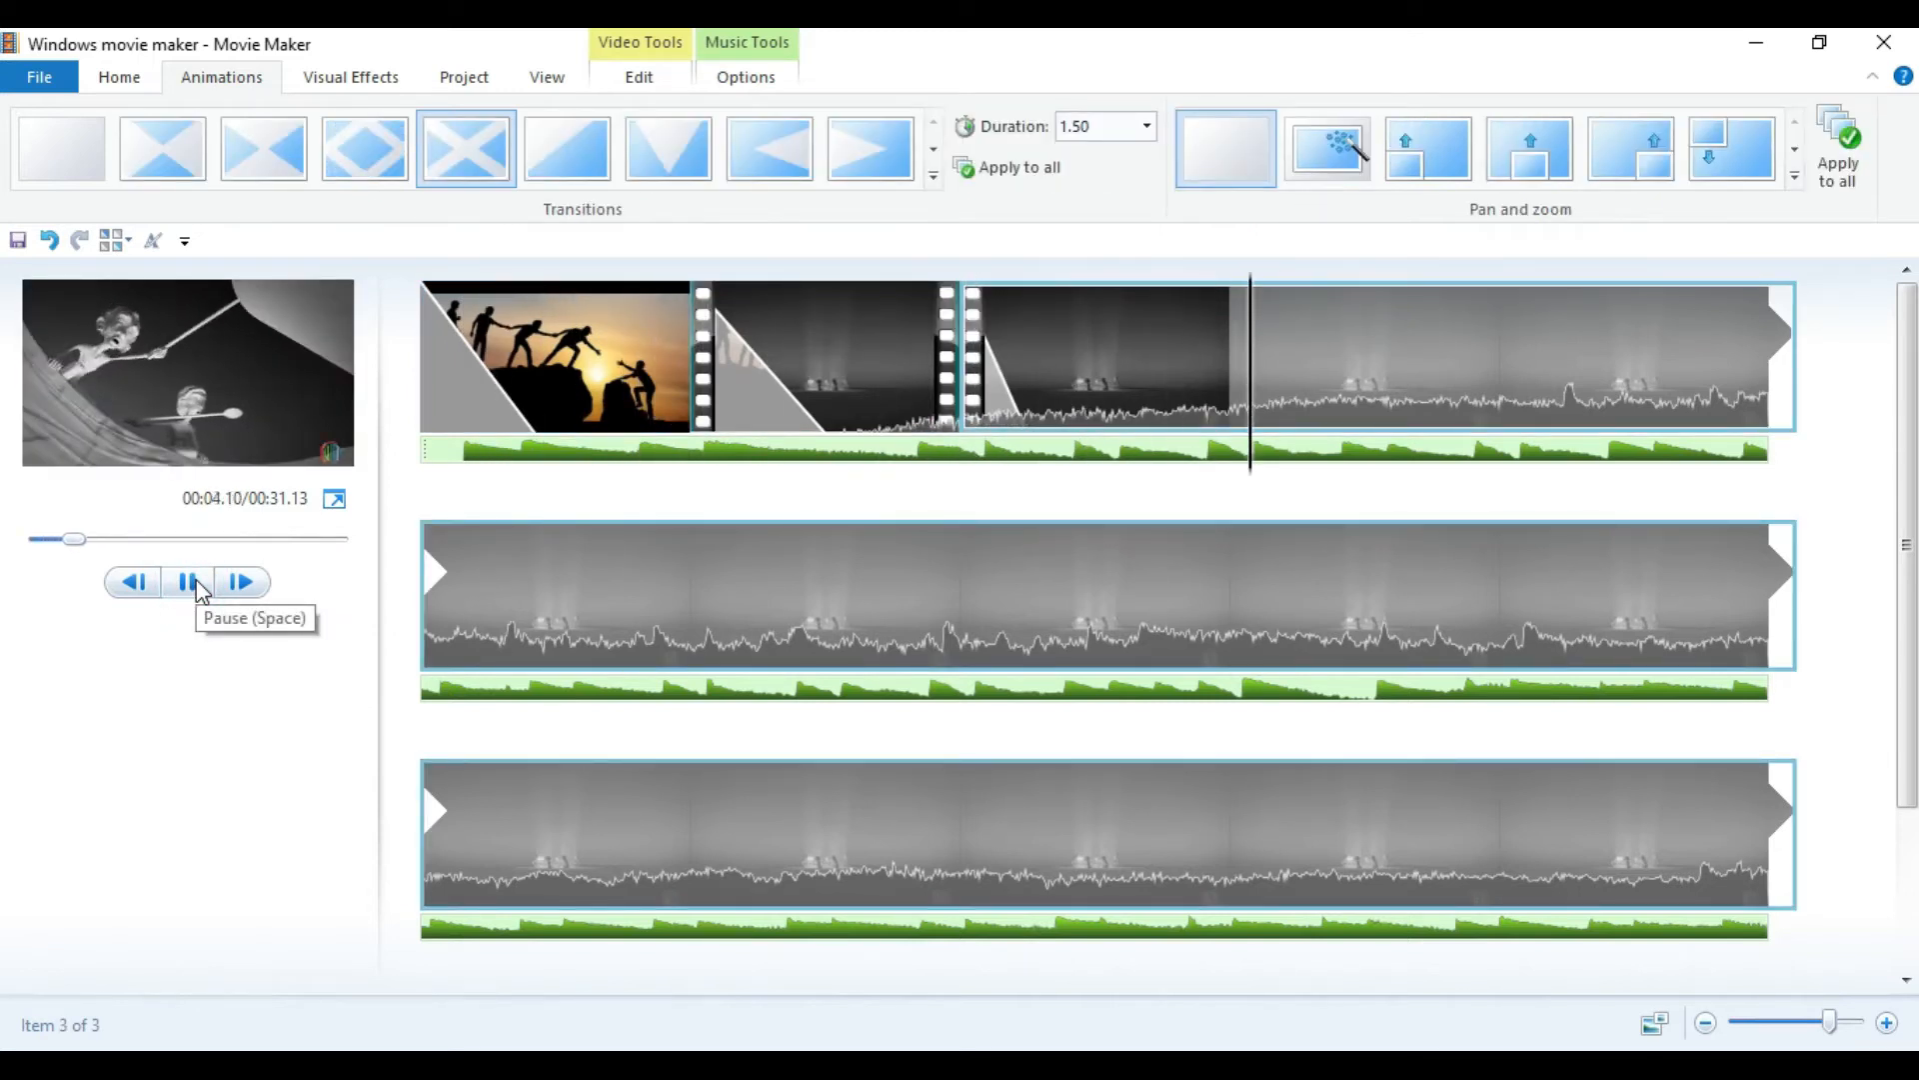
left_click(200, 587)
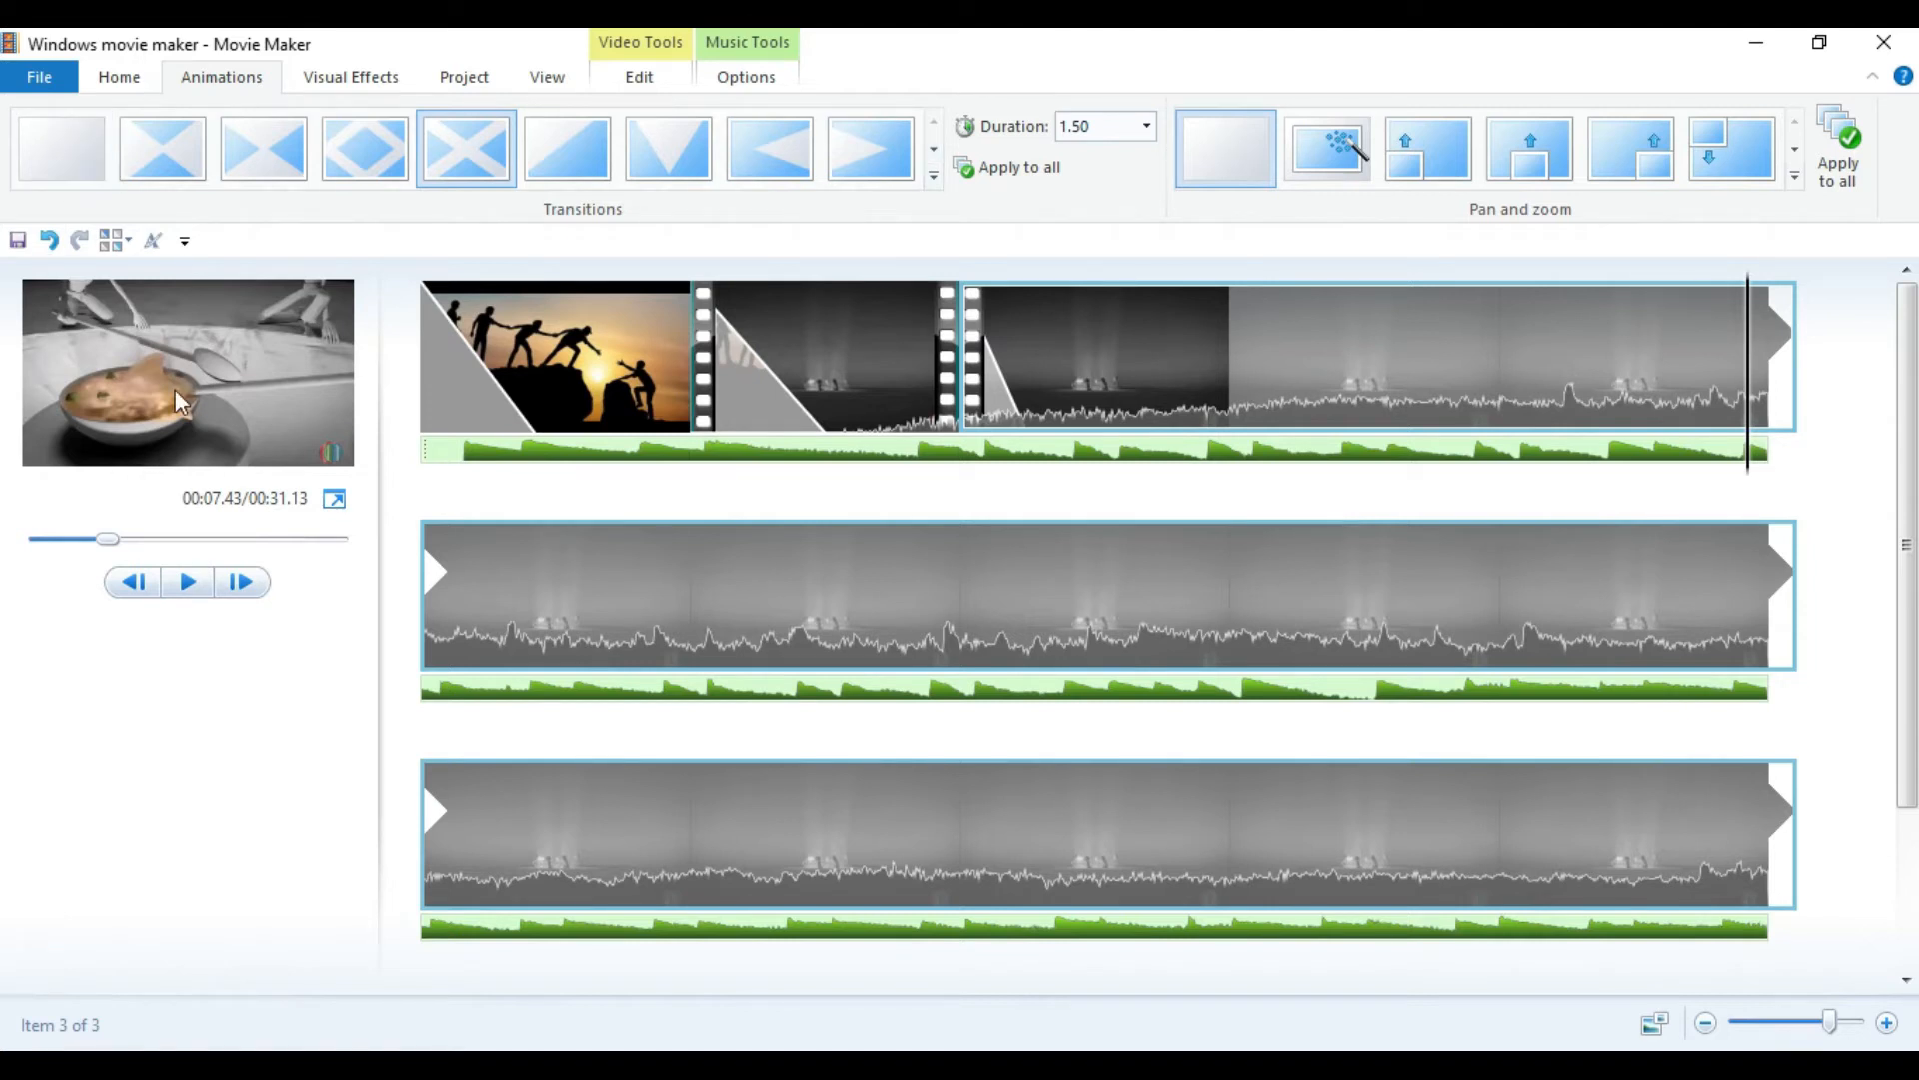
Add a caption to the opening photo and move it to start at 0.04 s.
left_click(119, 75)
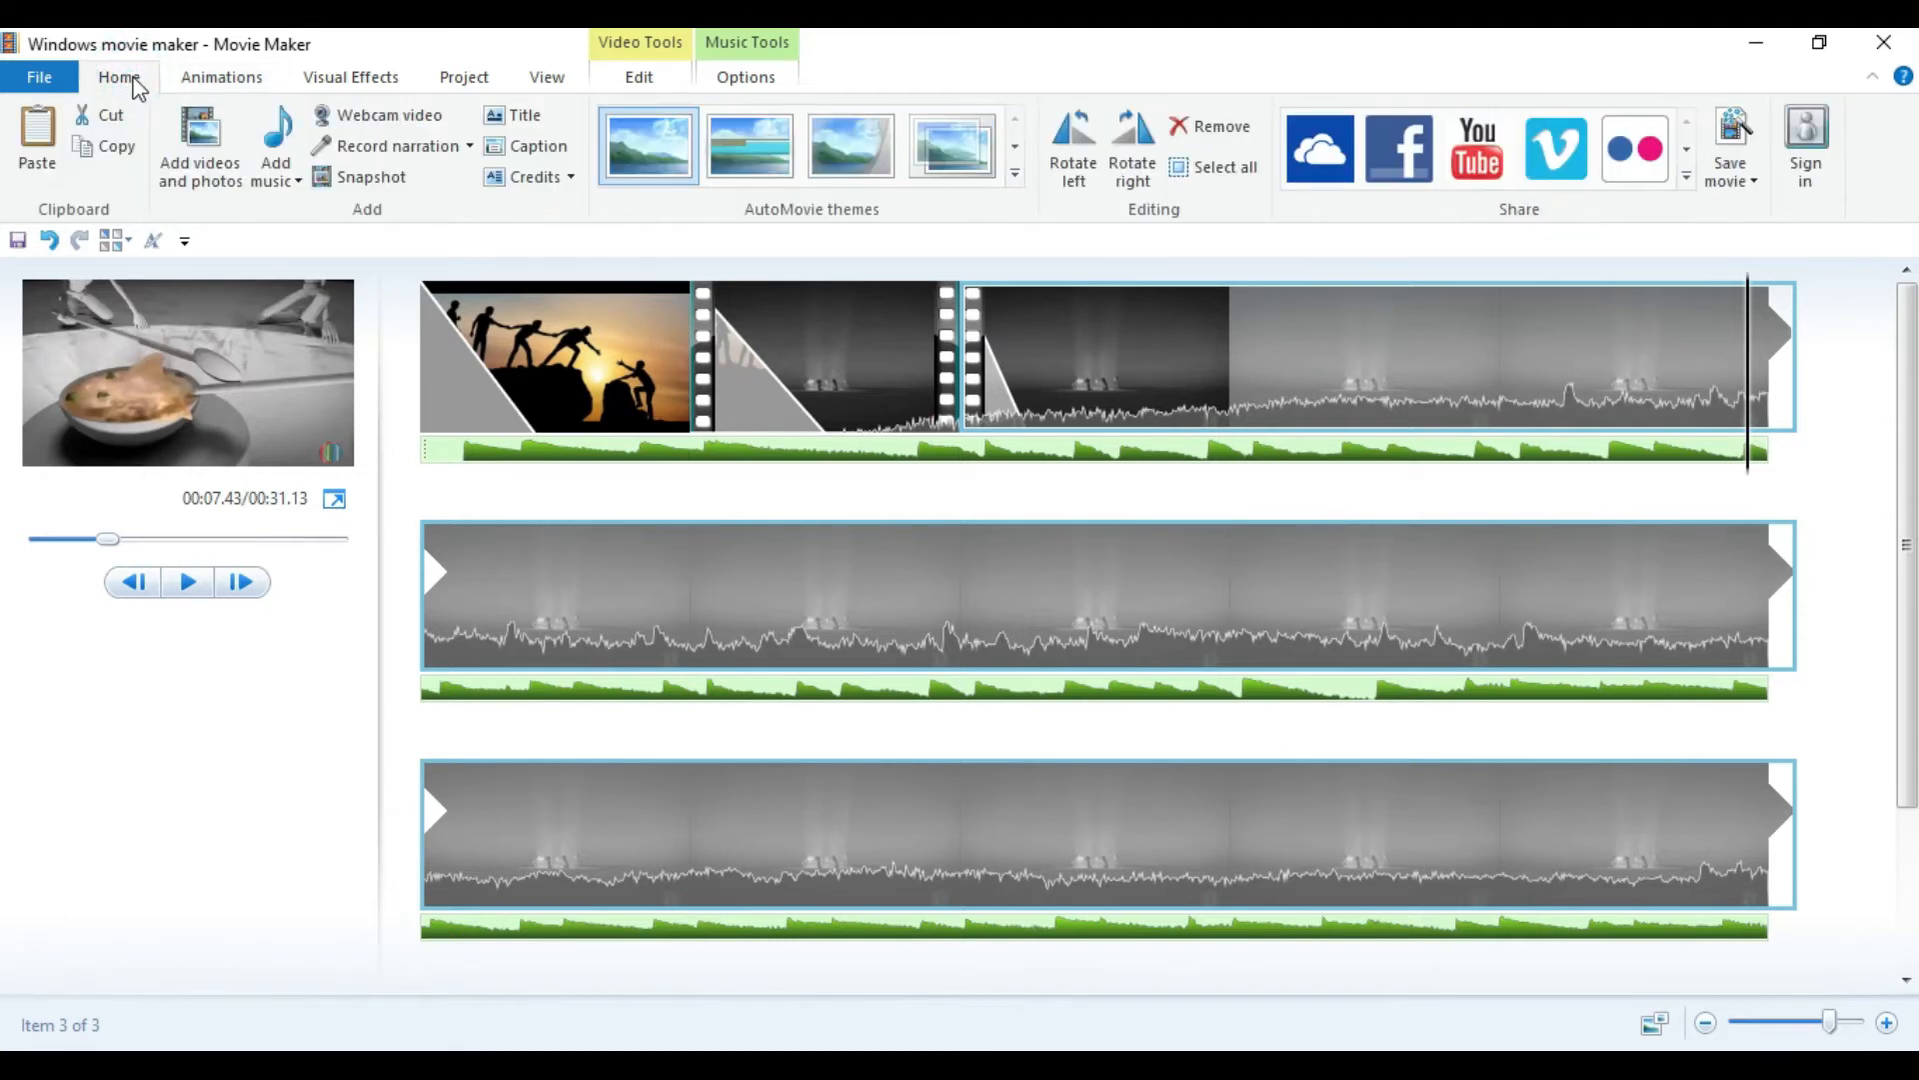
left_click(514, 119)
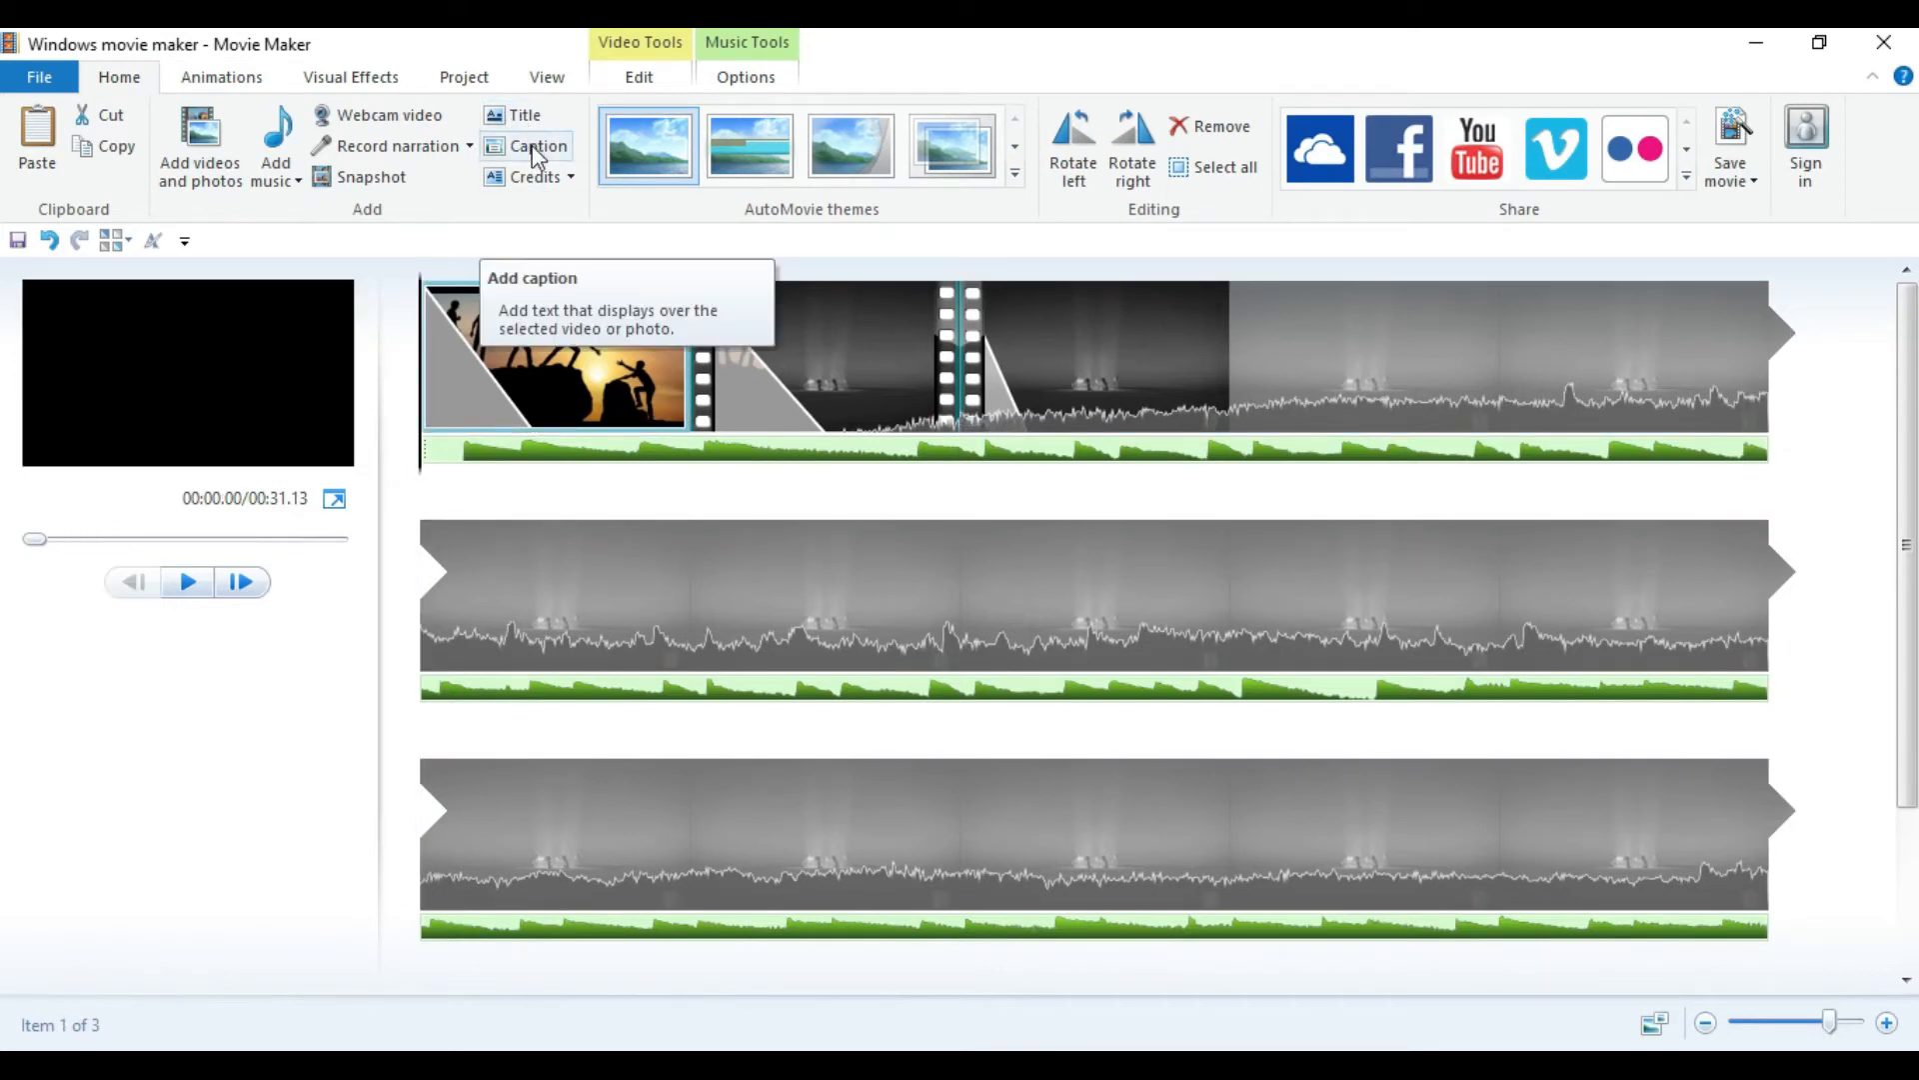
left_click(537, 150)
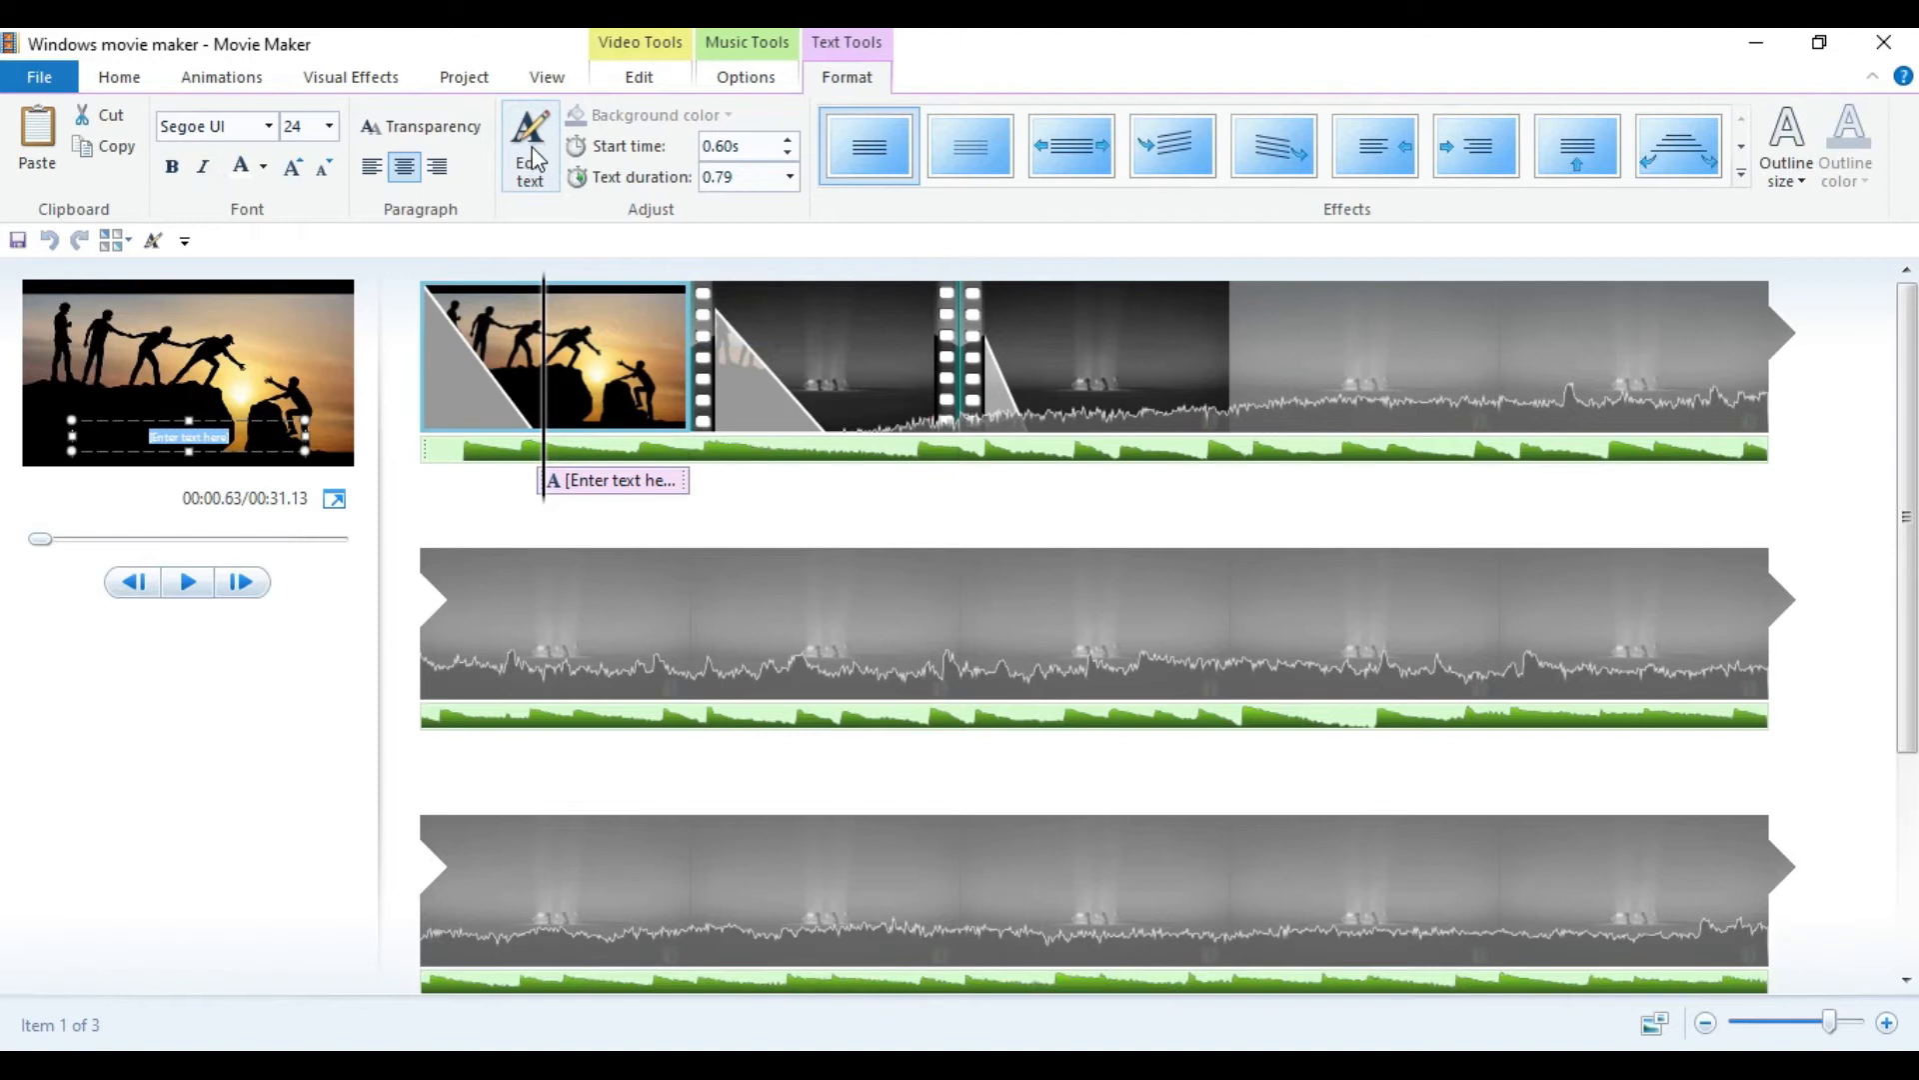
left_click(605, 484)
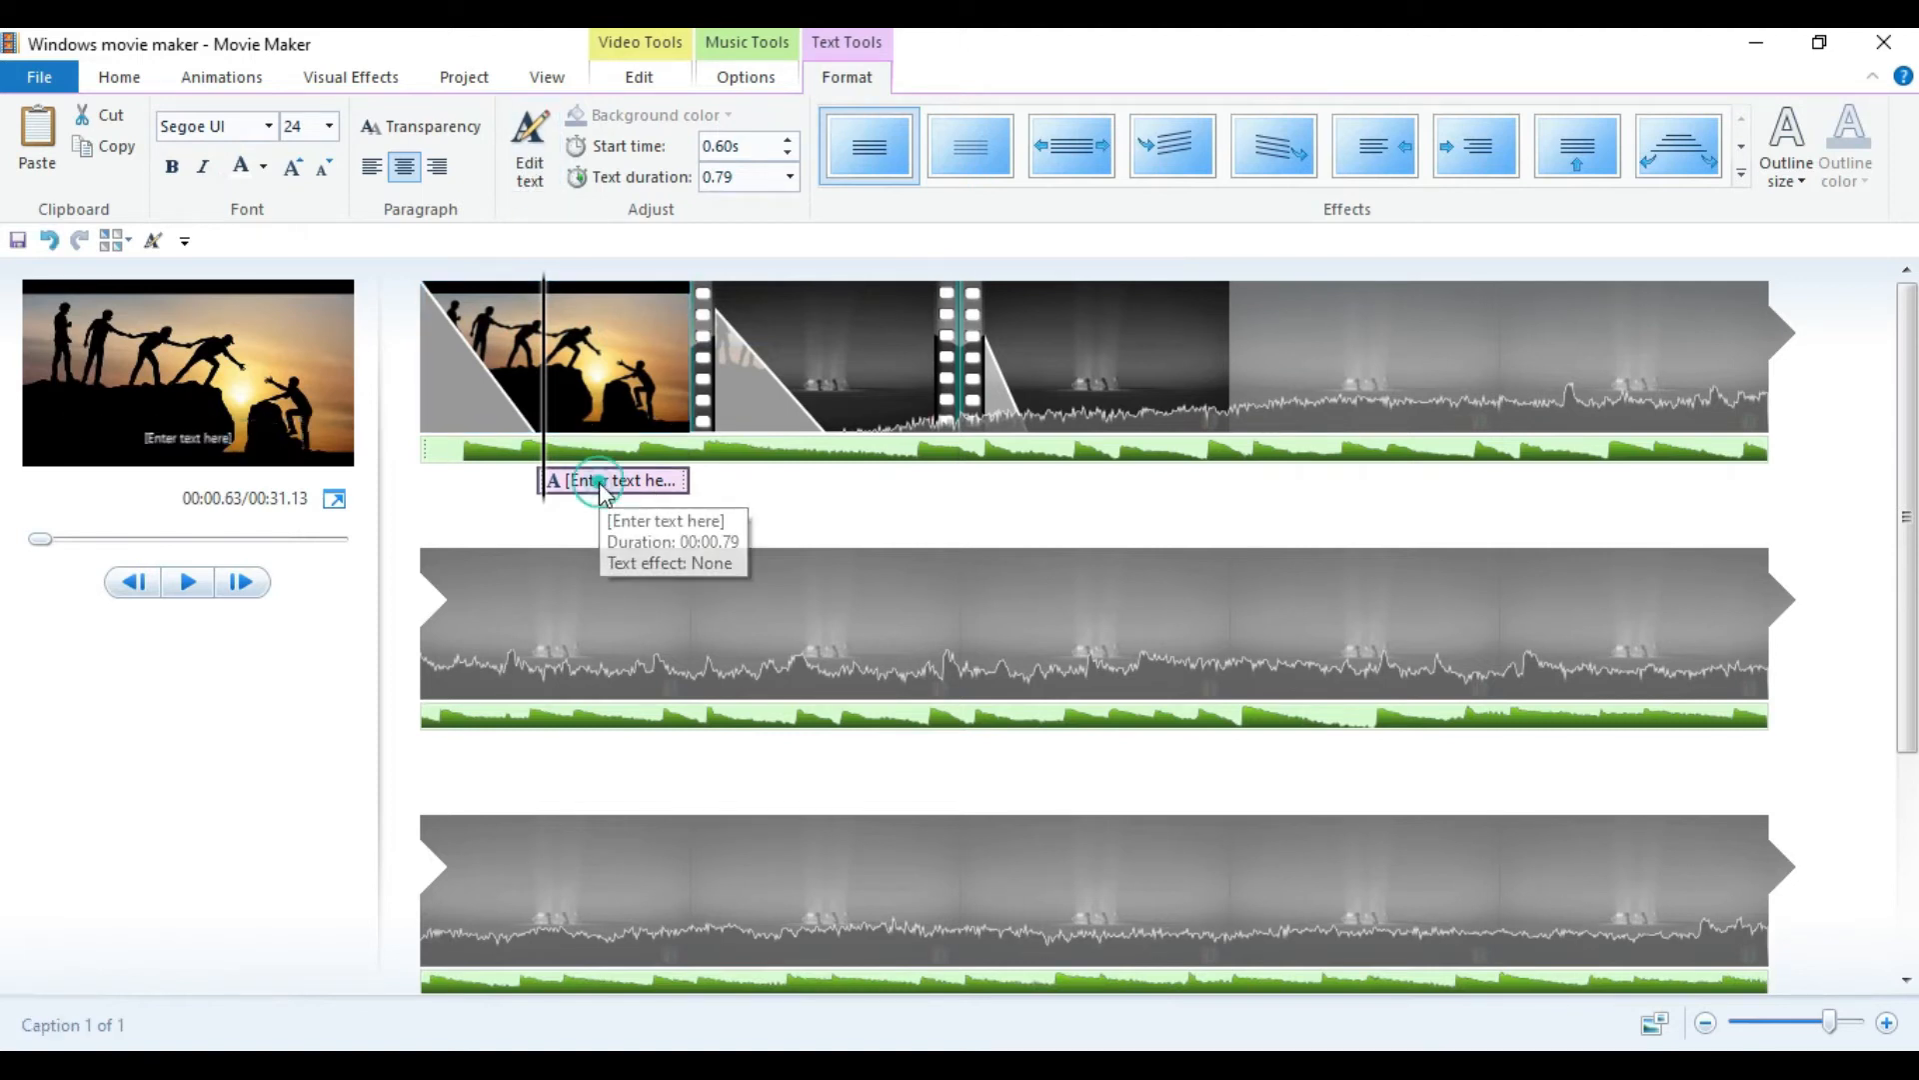
left_click_drag(636, 484, 441, 485)
Set the photo's caption text to "Movie Maker" and format it as bold, italic and red.
left_click(224, 437)
key("ctrl+a")
type("Moc")
key("ctrl+a")
left_click(171, 166)
left_click(263, 166)
left_click(268, 240)
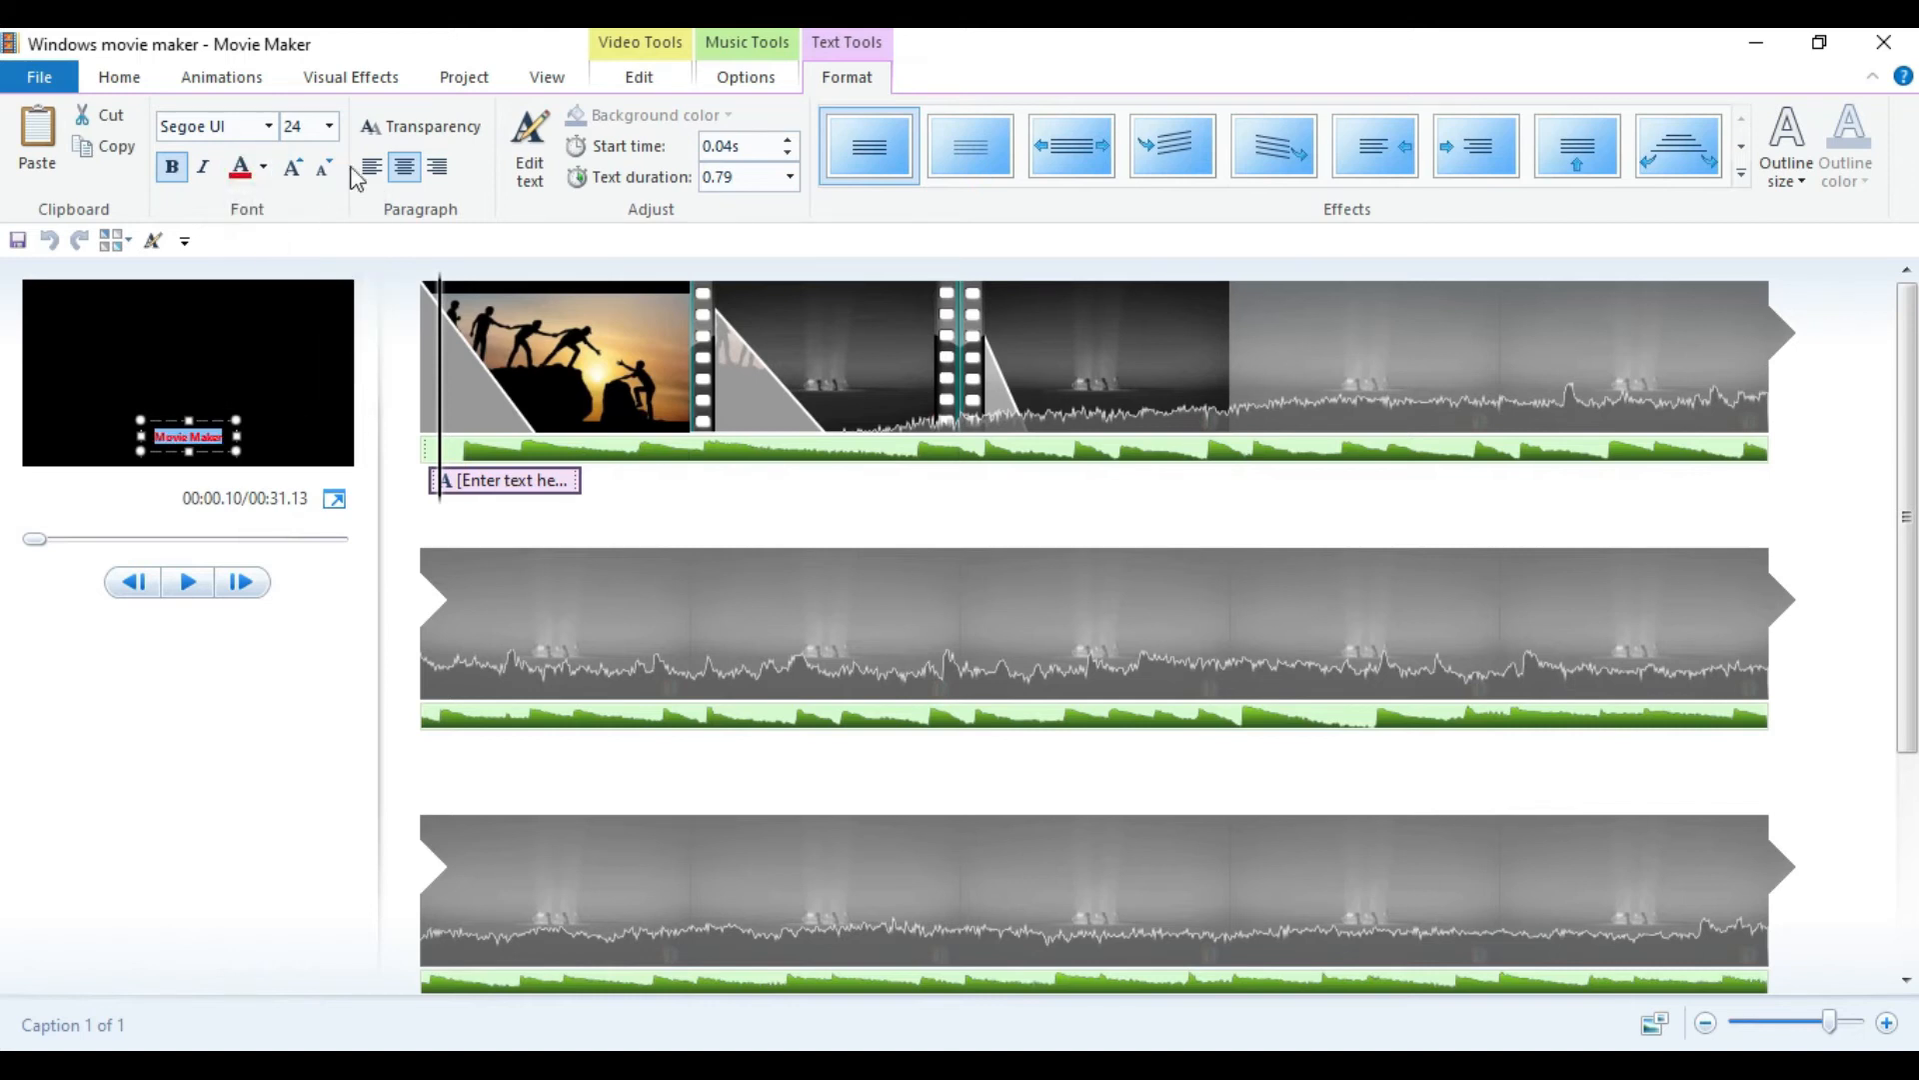
left_click(203, 167)
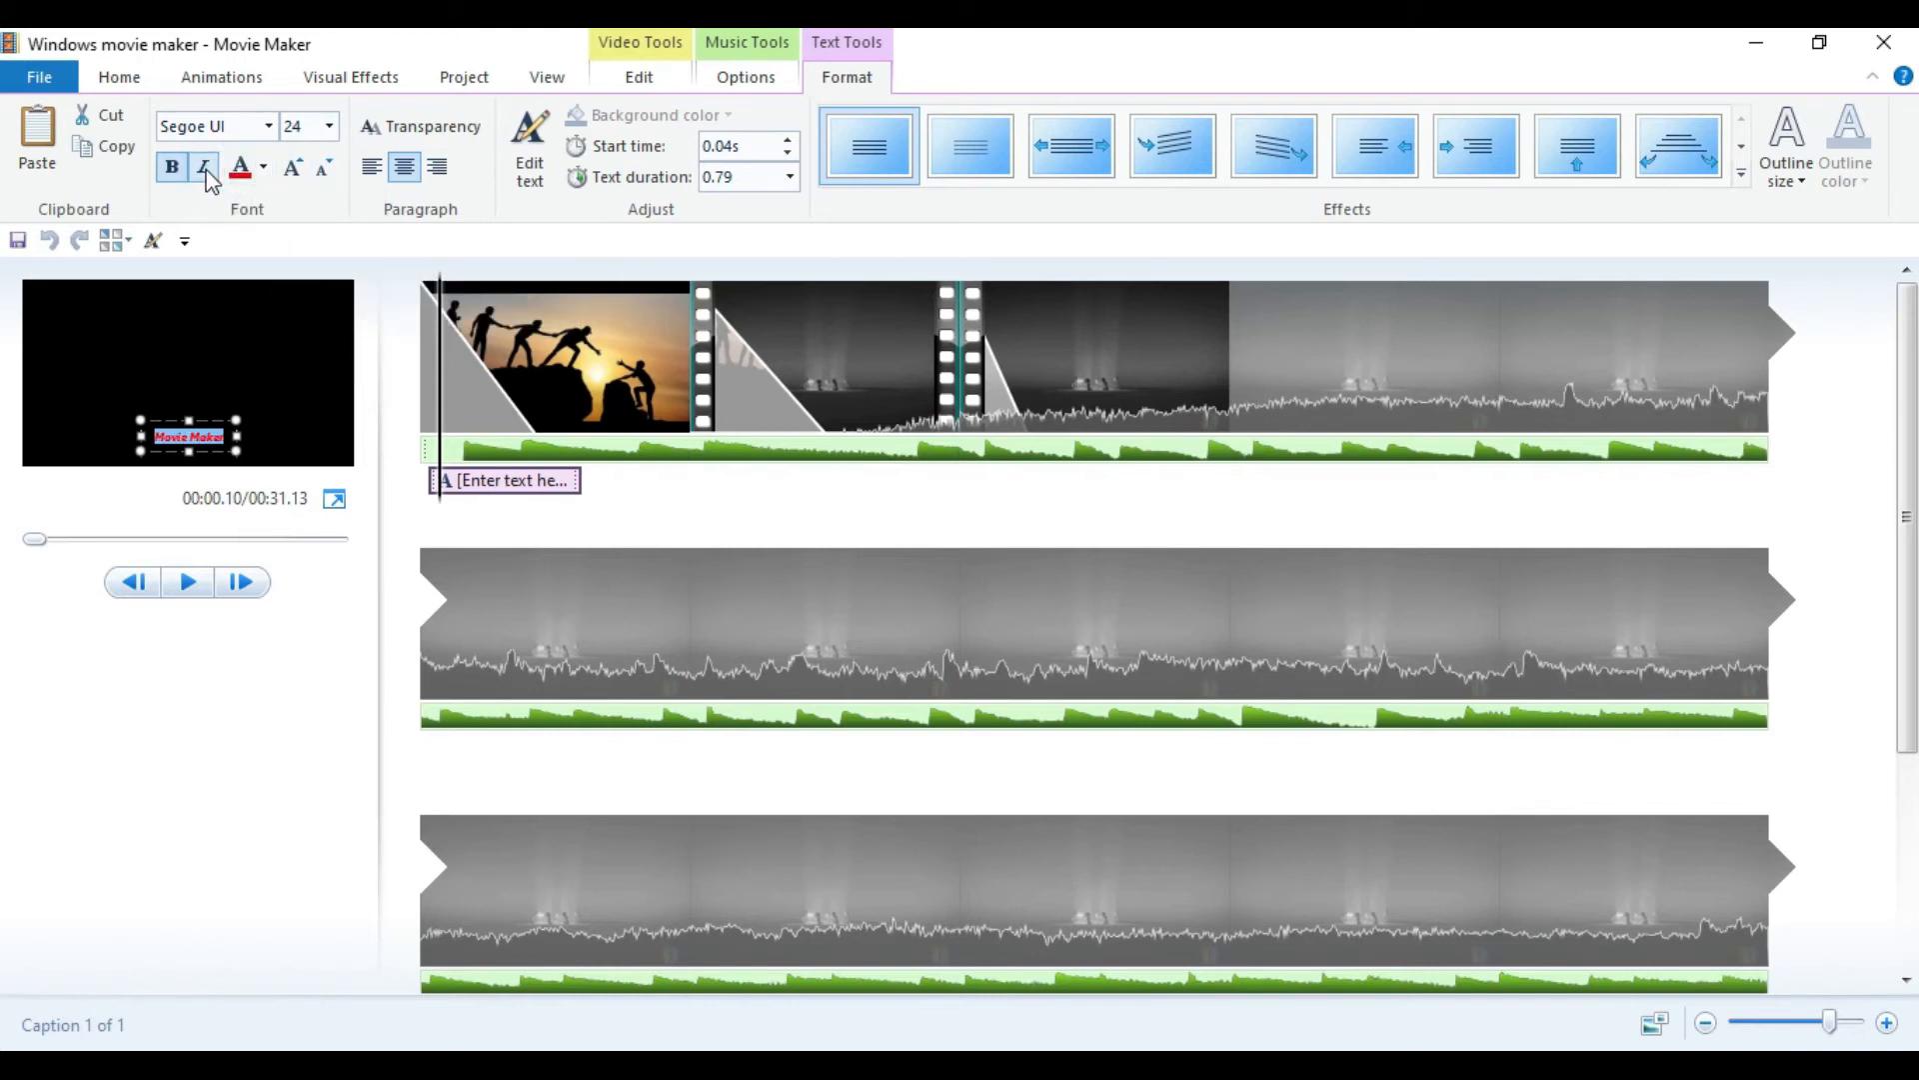
Give the Movie Maker caption a text outline in the standard orange-yellow colour.
left_click(1796, 176)
left_click(1752, 289)
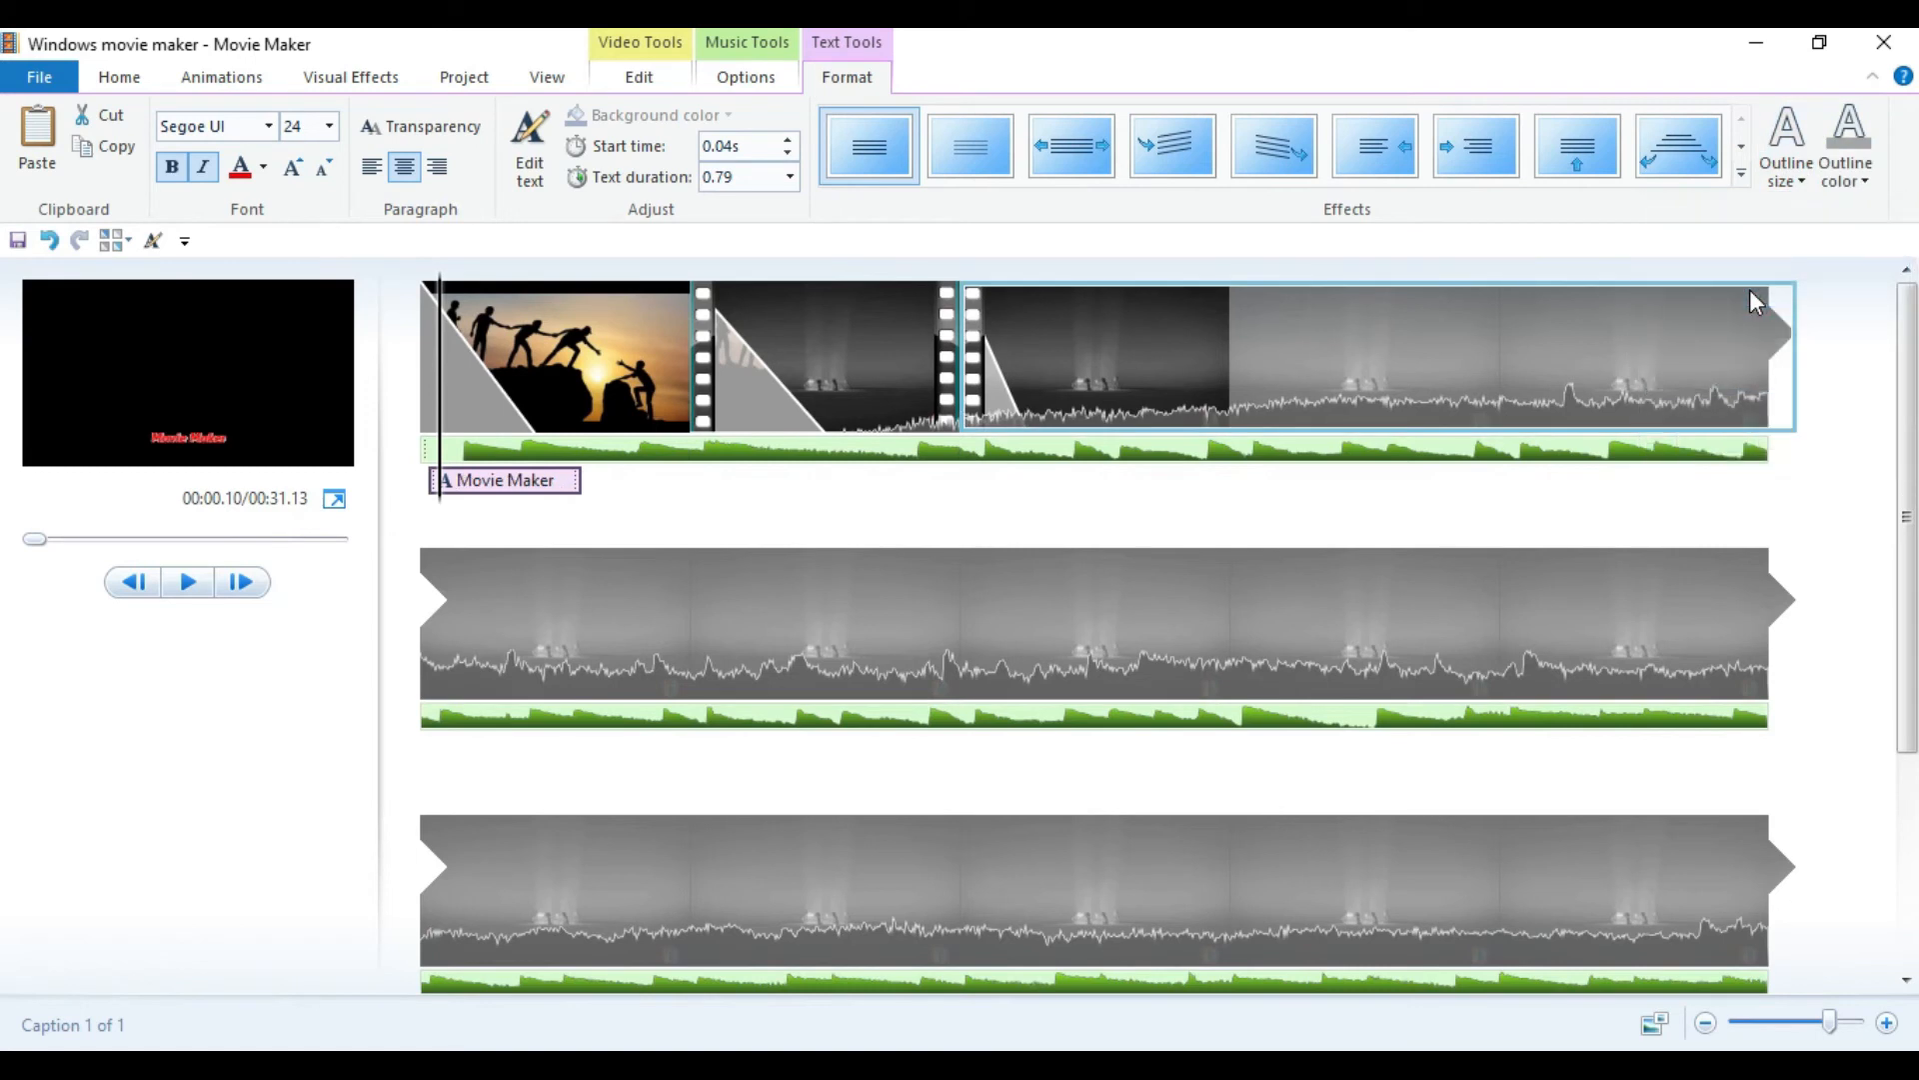
left_click(1862, 180)
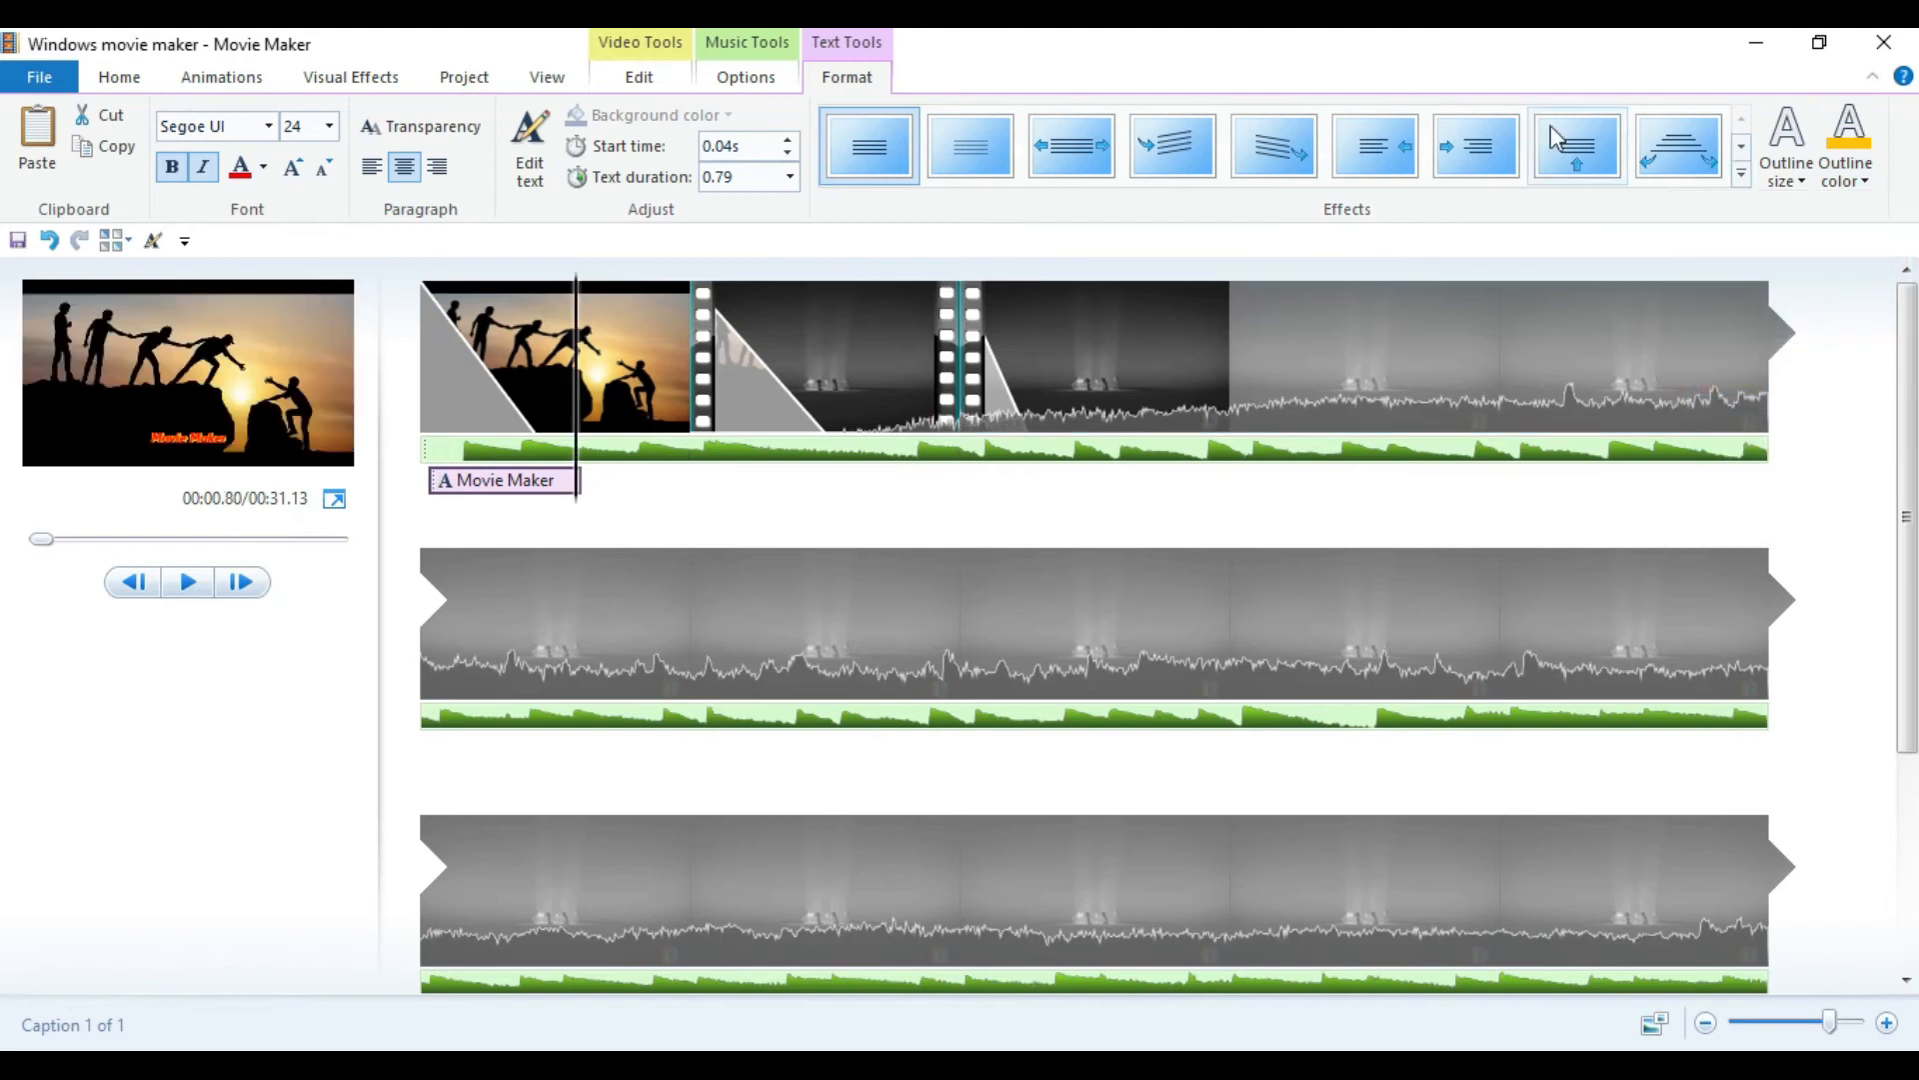
Apply the fifth Contemporary text effect to the Movie Maker caption and preview it.
left_click(1741, 174)
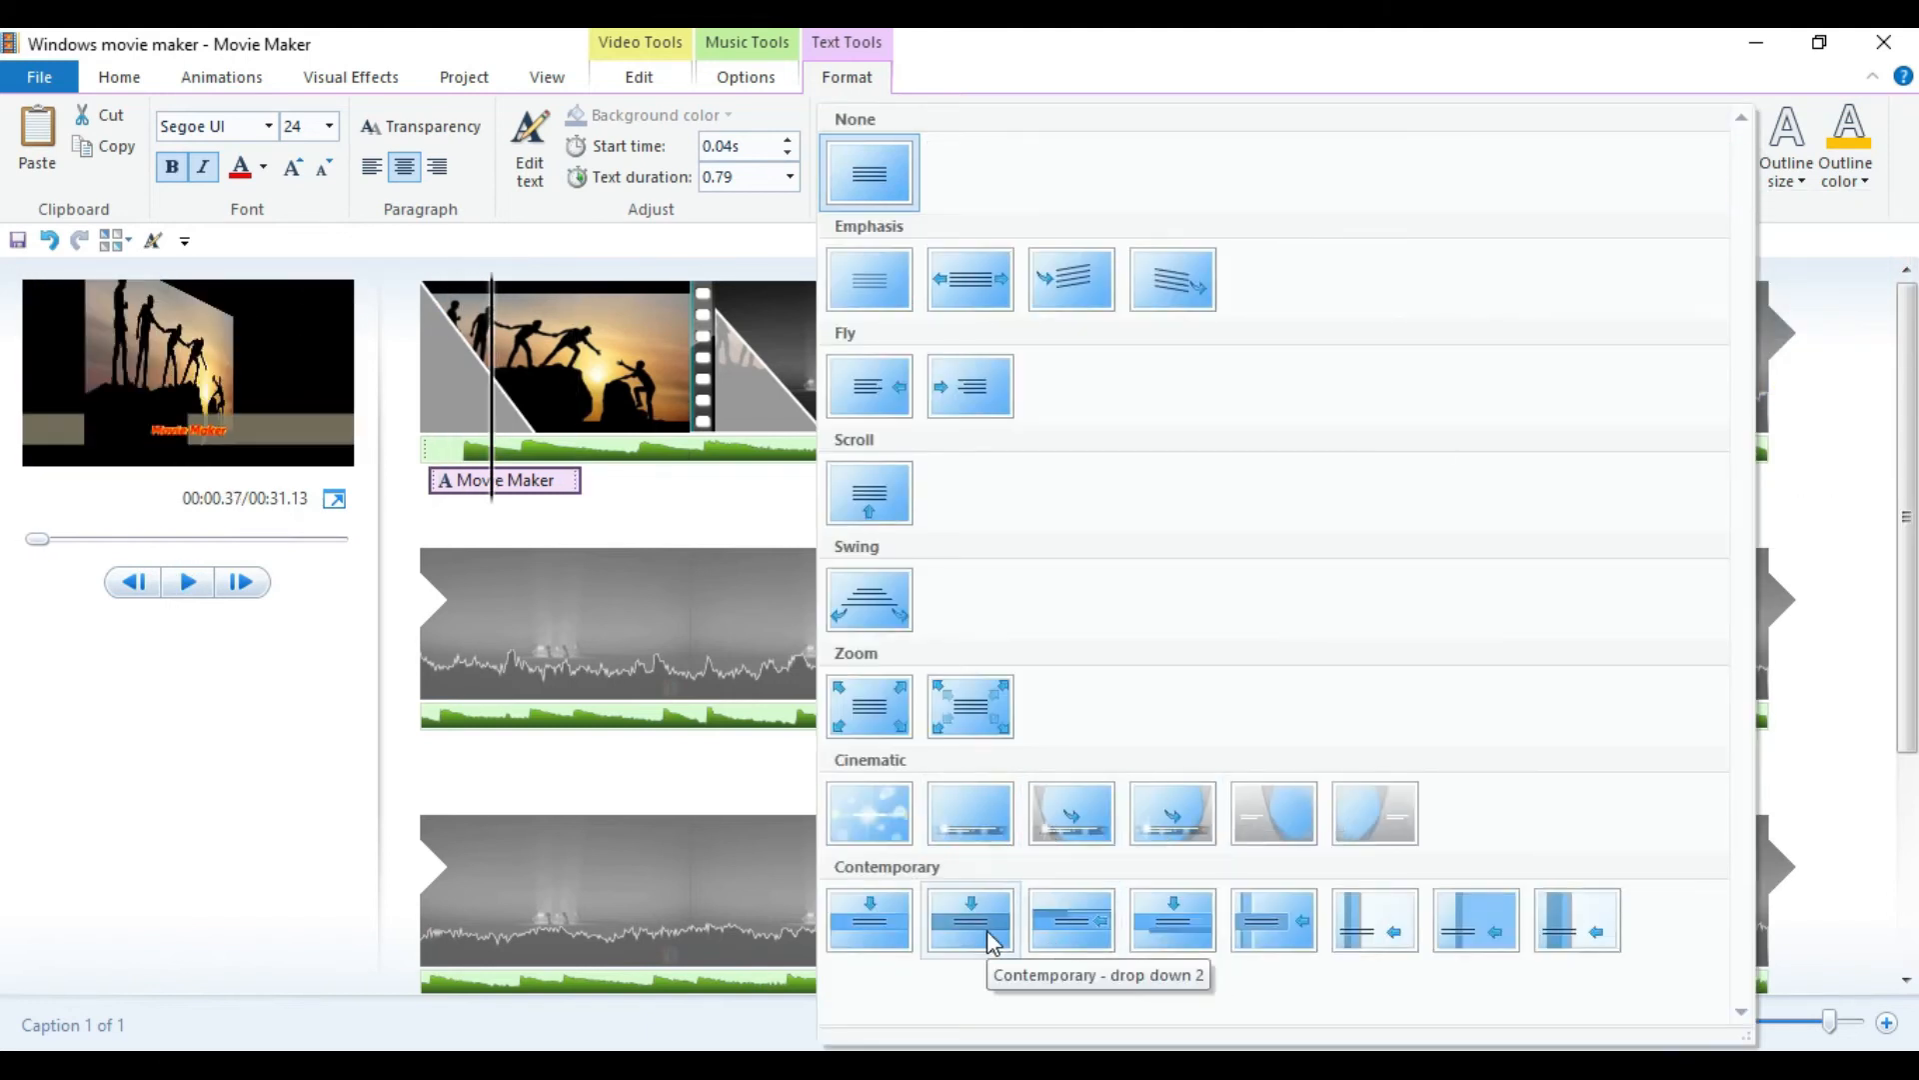
left_click(1265, 929)
left_click(187, 584)
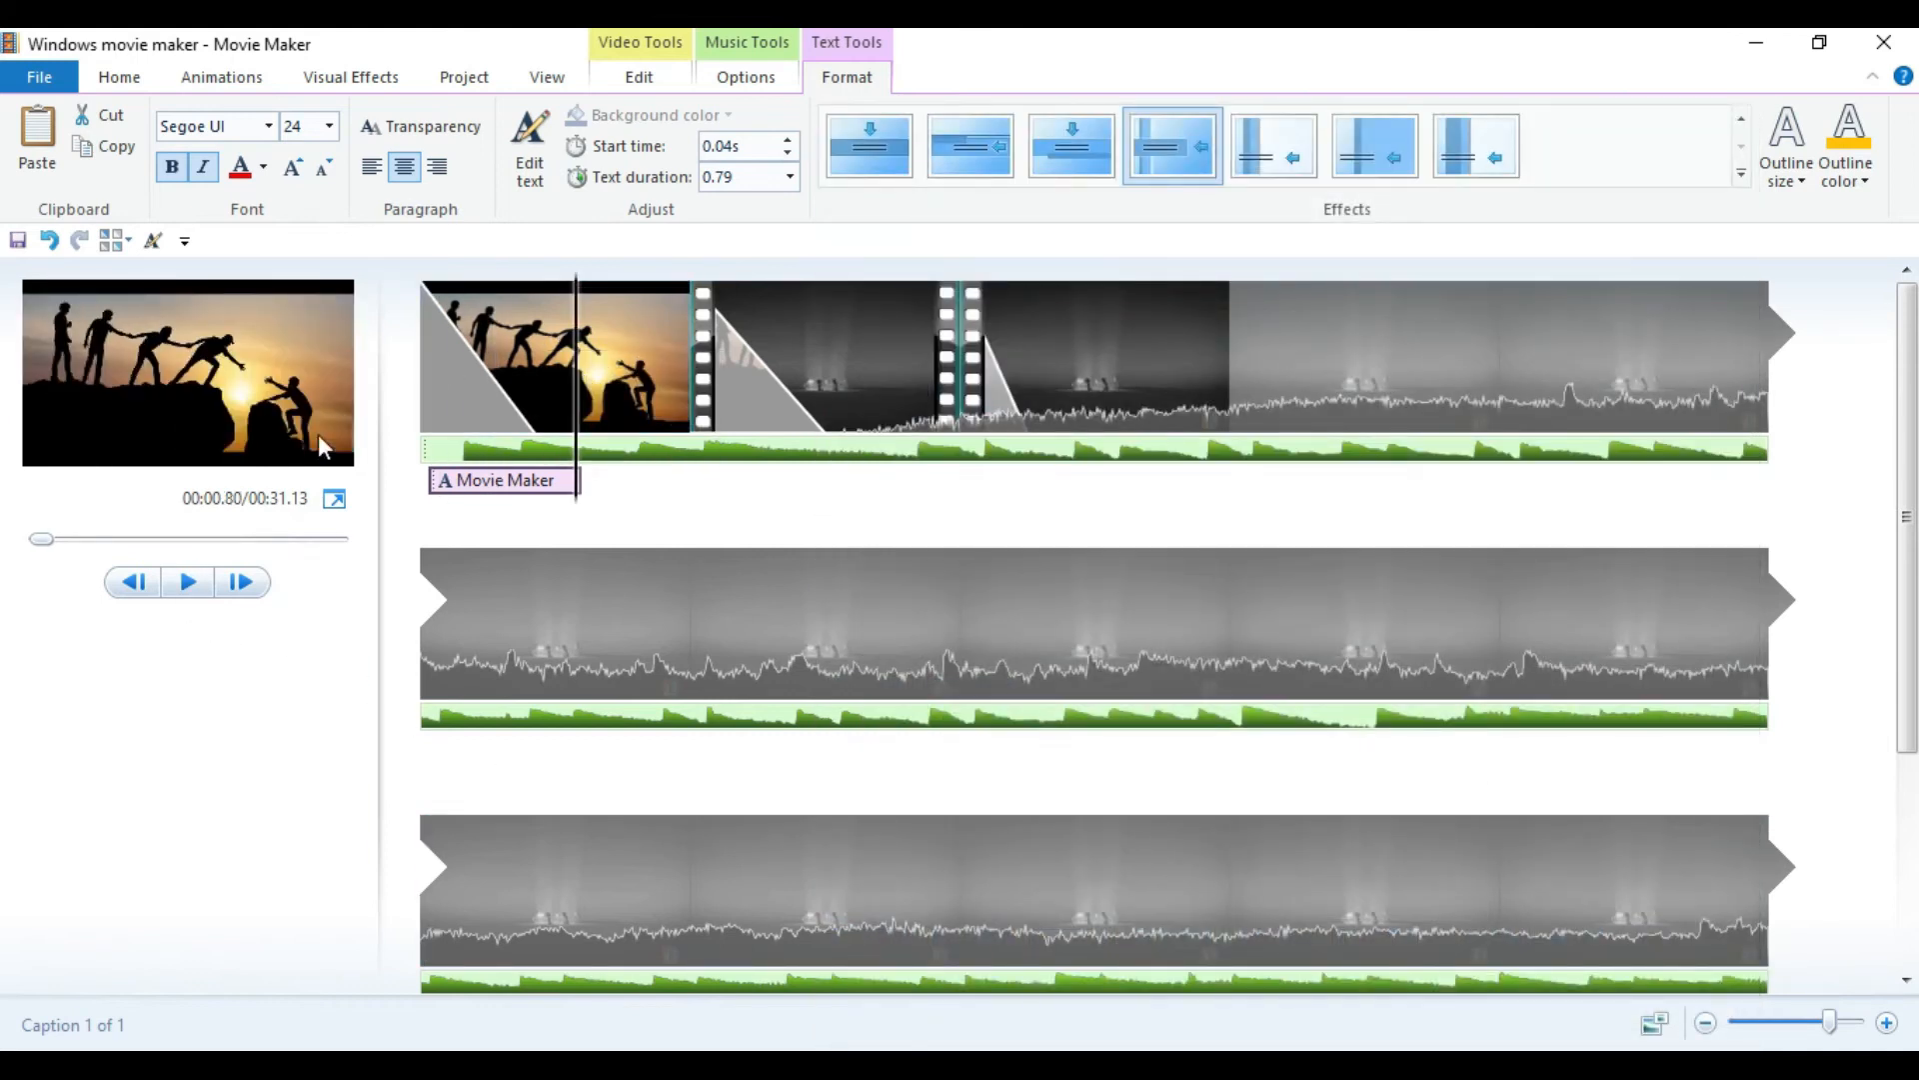
left_click(188, 594)
Insert a title clip before the opening photo with the text "ASA Pro".
left_click(458, 481)
left_click(519, 116)
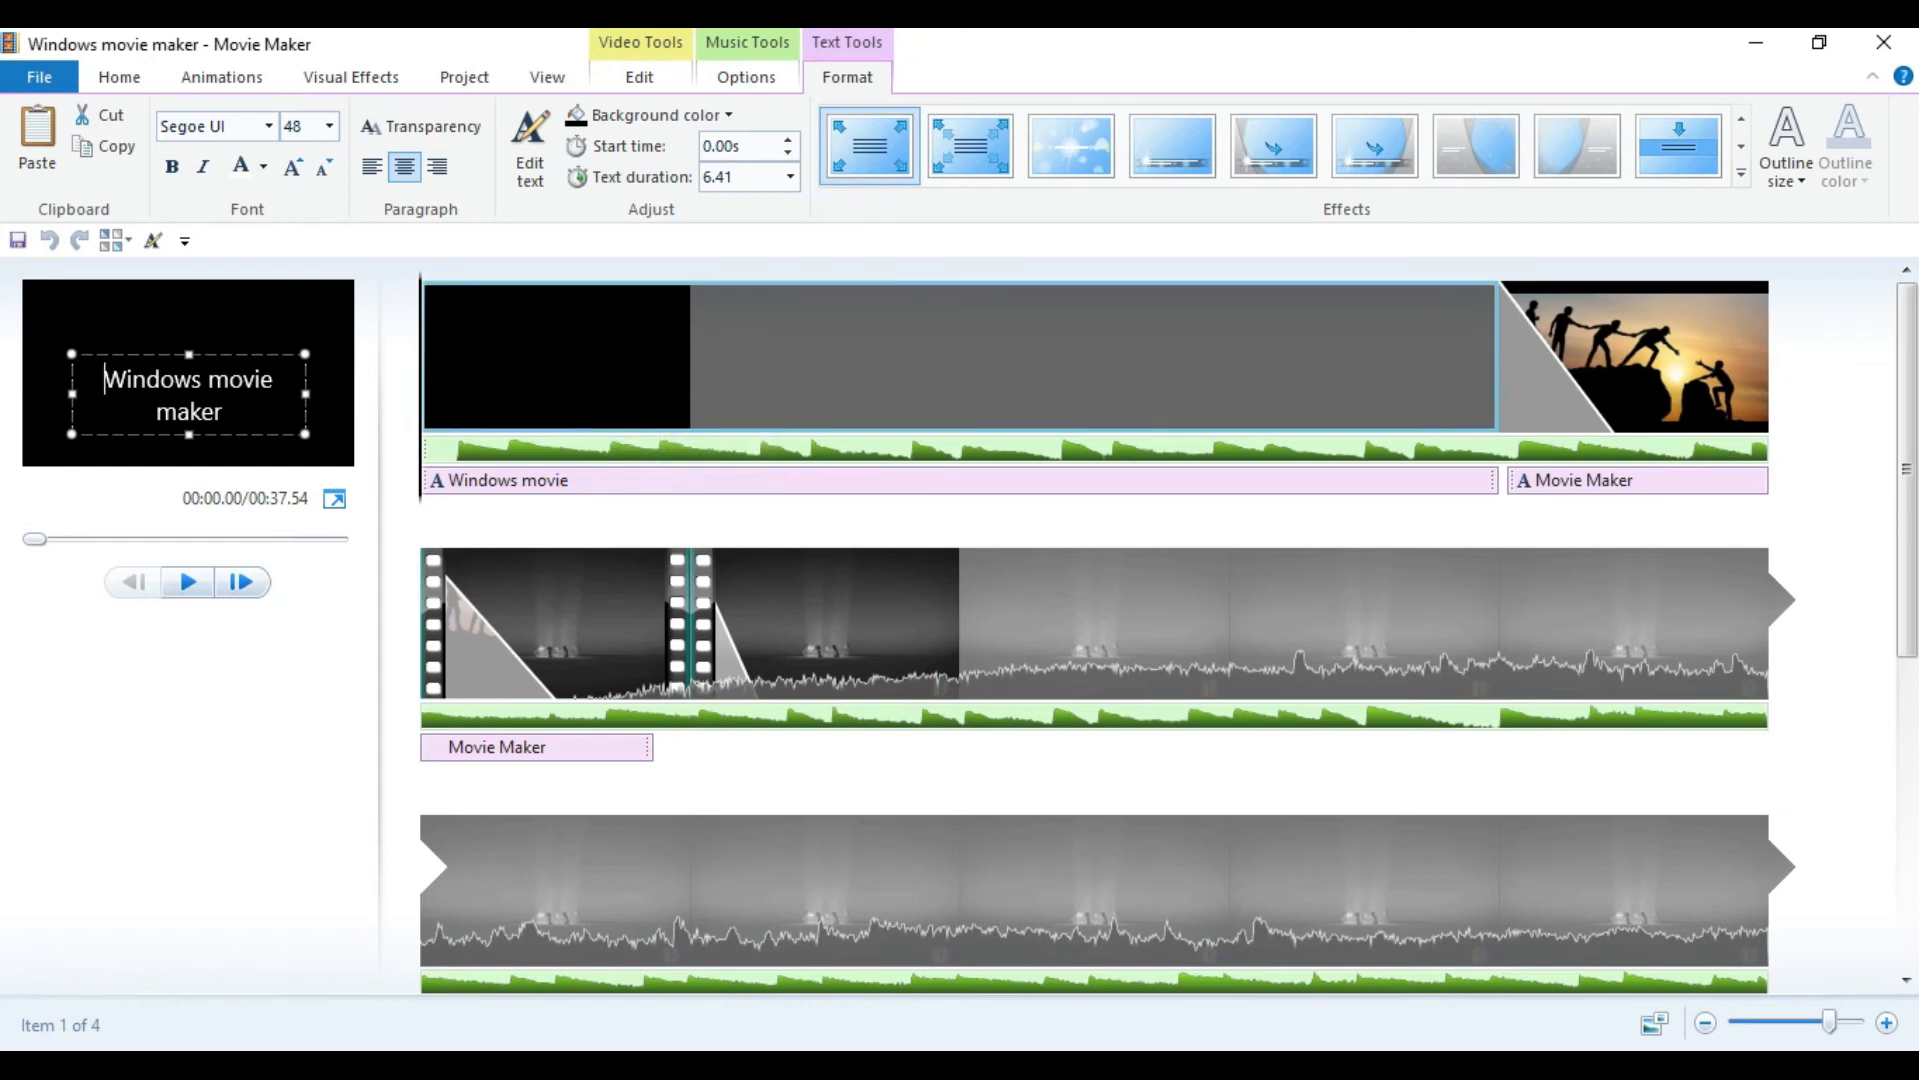
left_click_drag(226, 412, 166, 386)
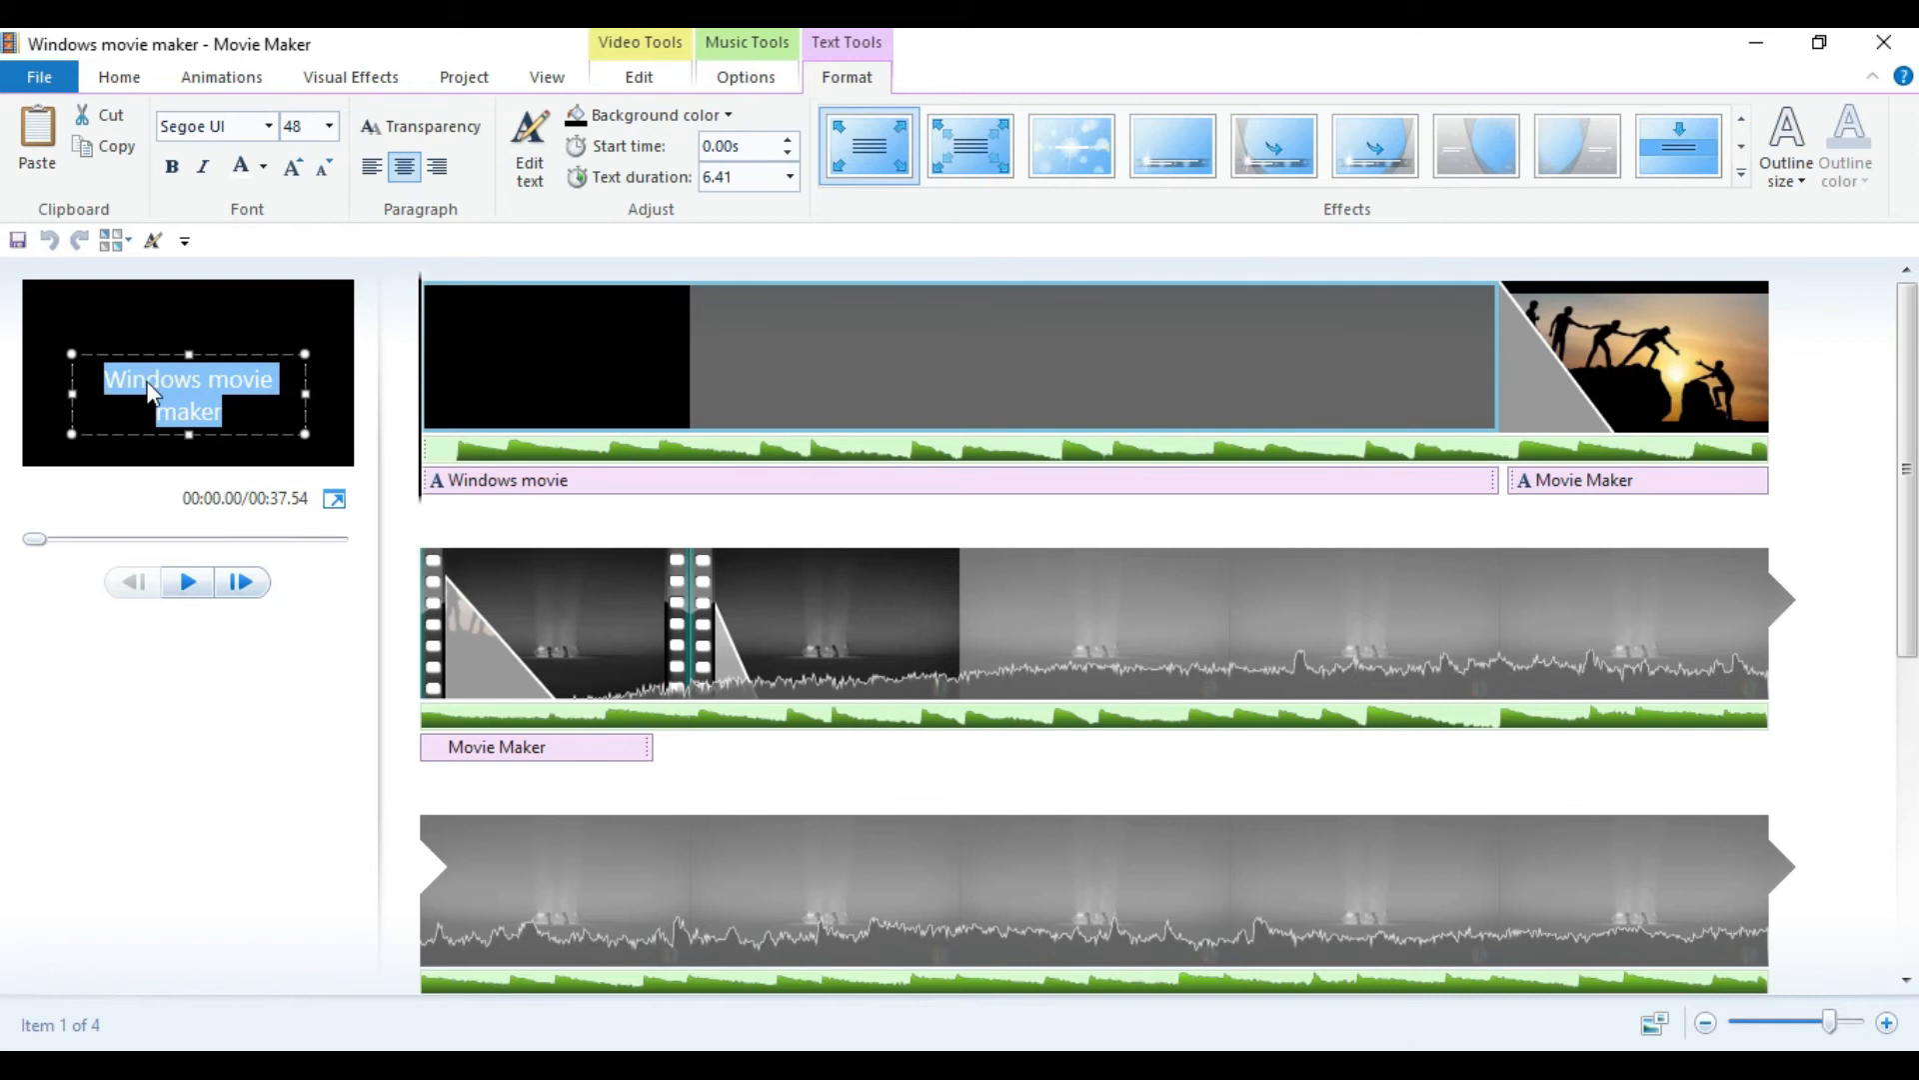
type("ASA Pro")
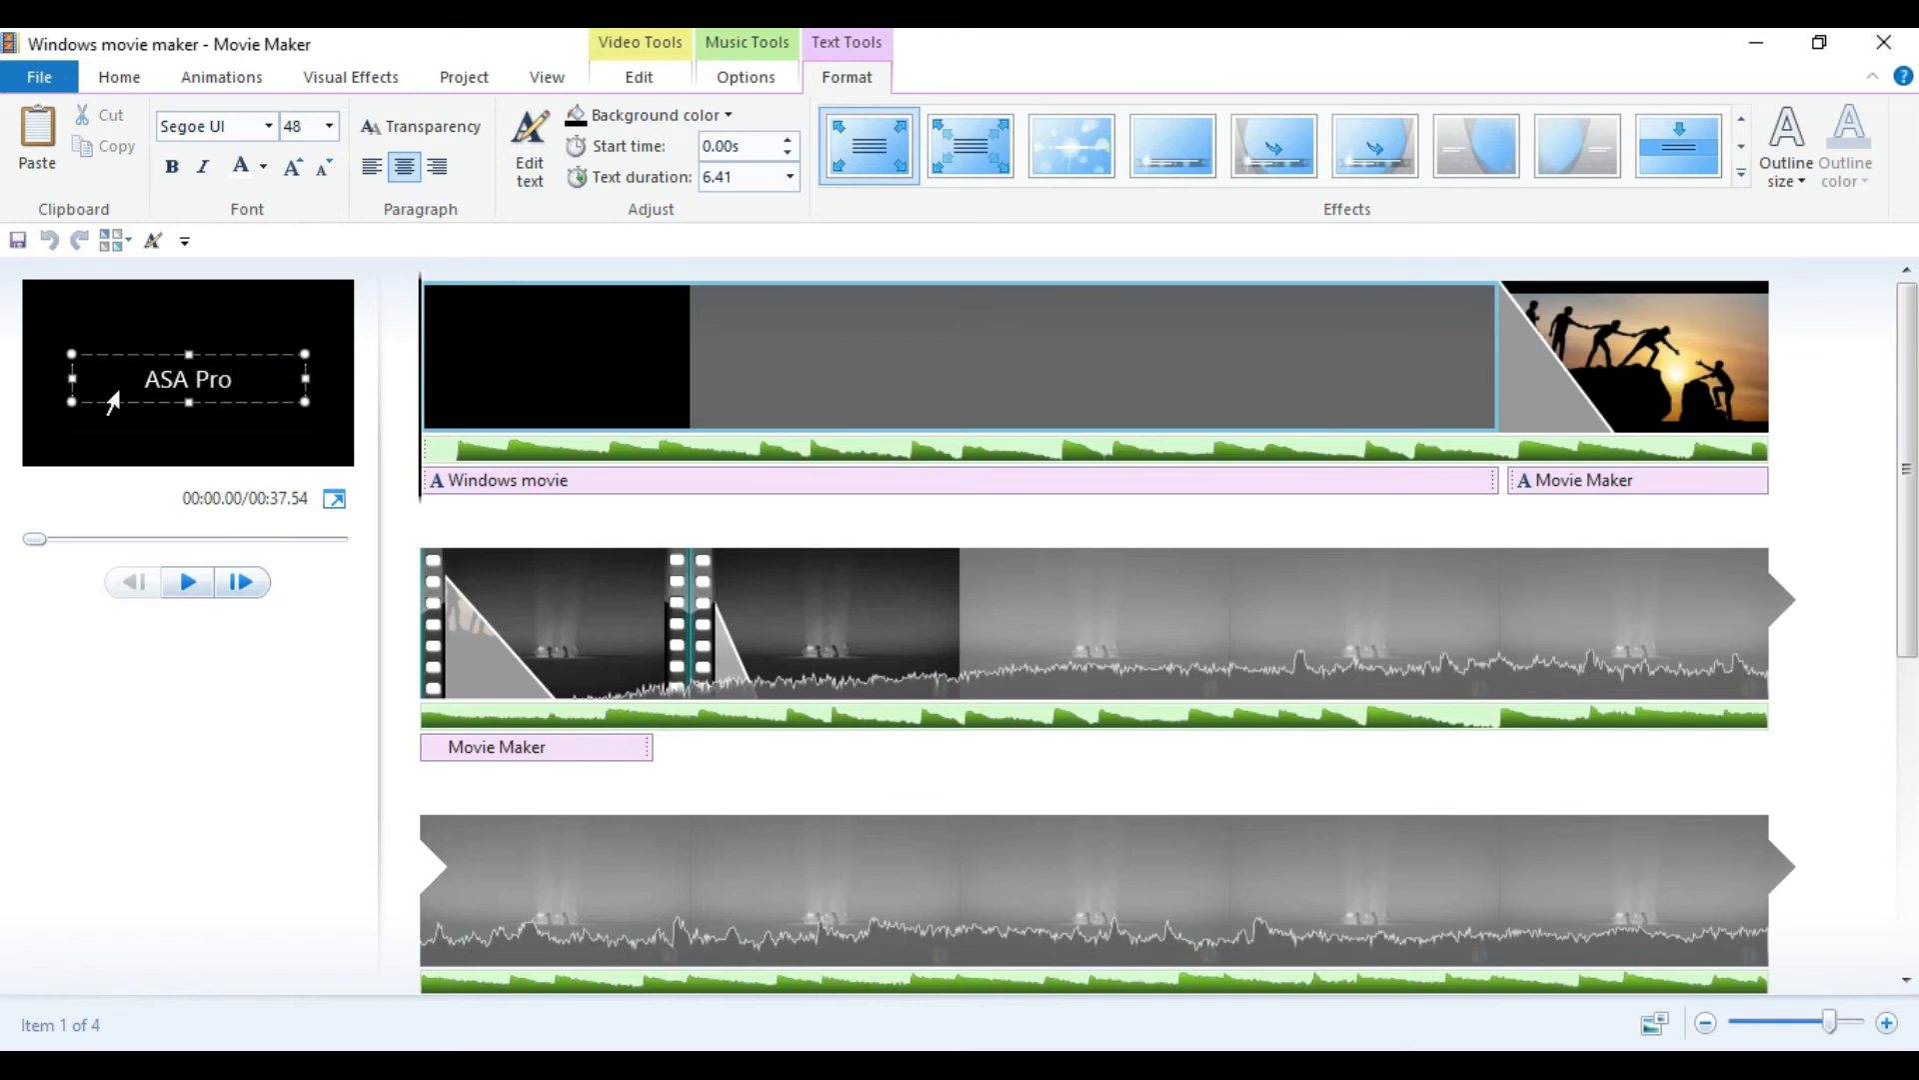
Format the ASA Pro title text as bold, italic and green.
key("ctrl+a")
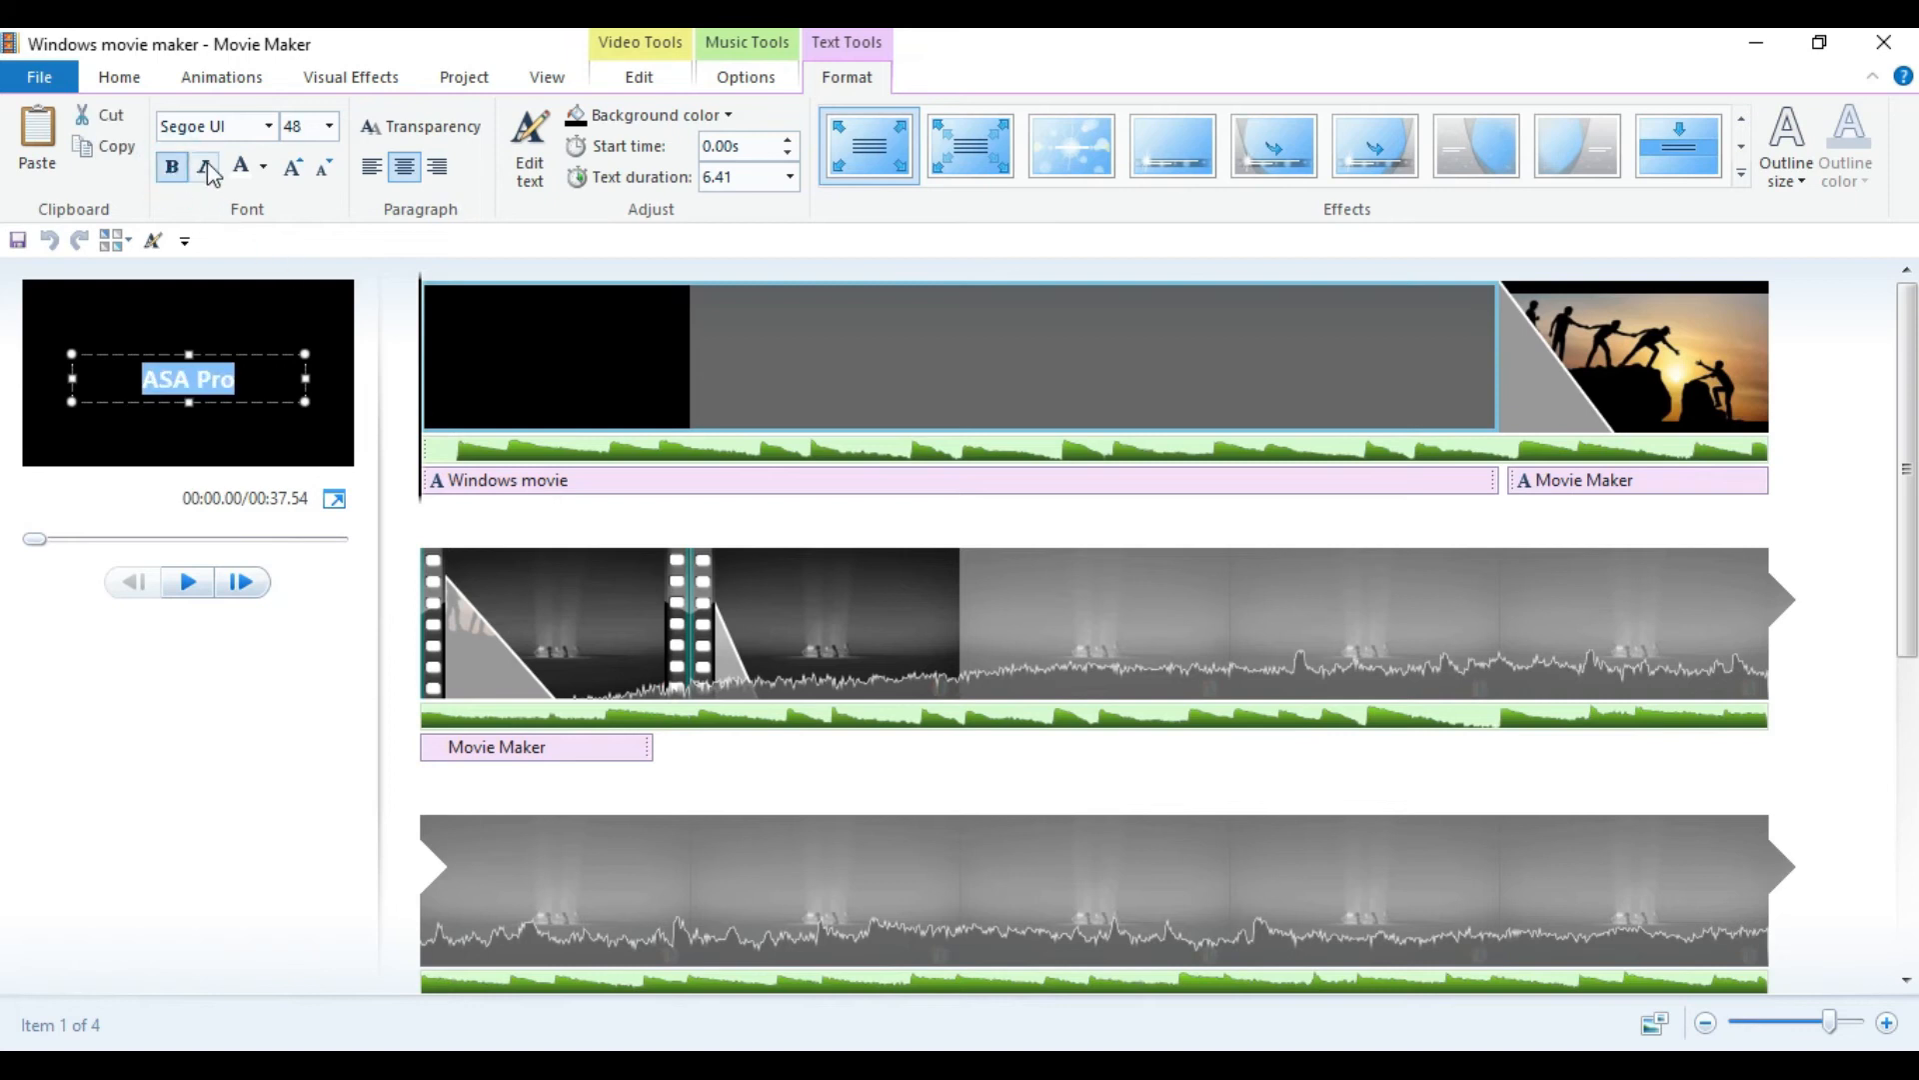
left_click(261, 170)
left_click(273, 308)
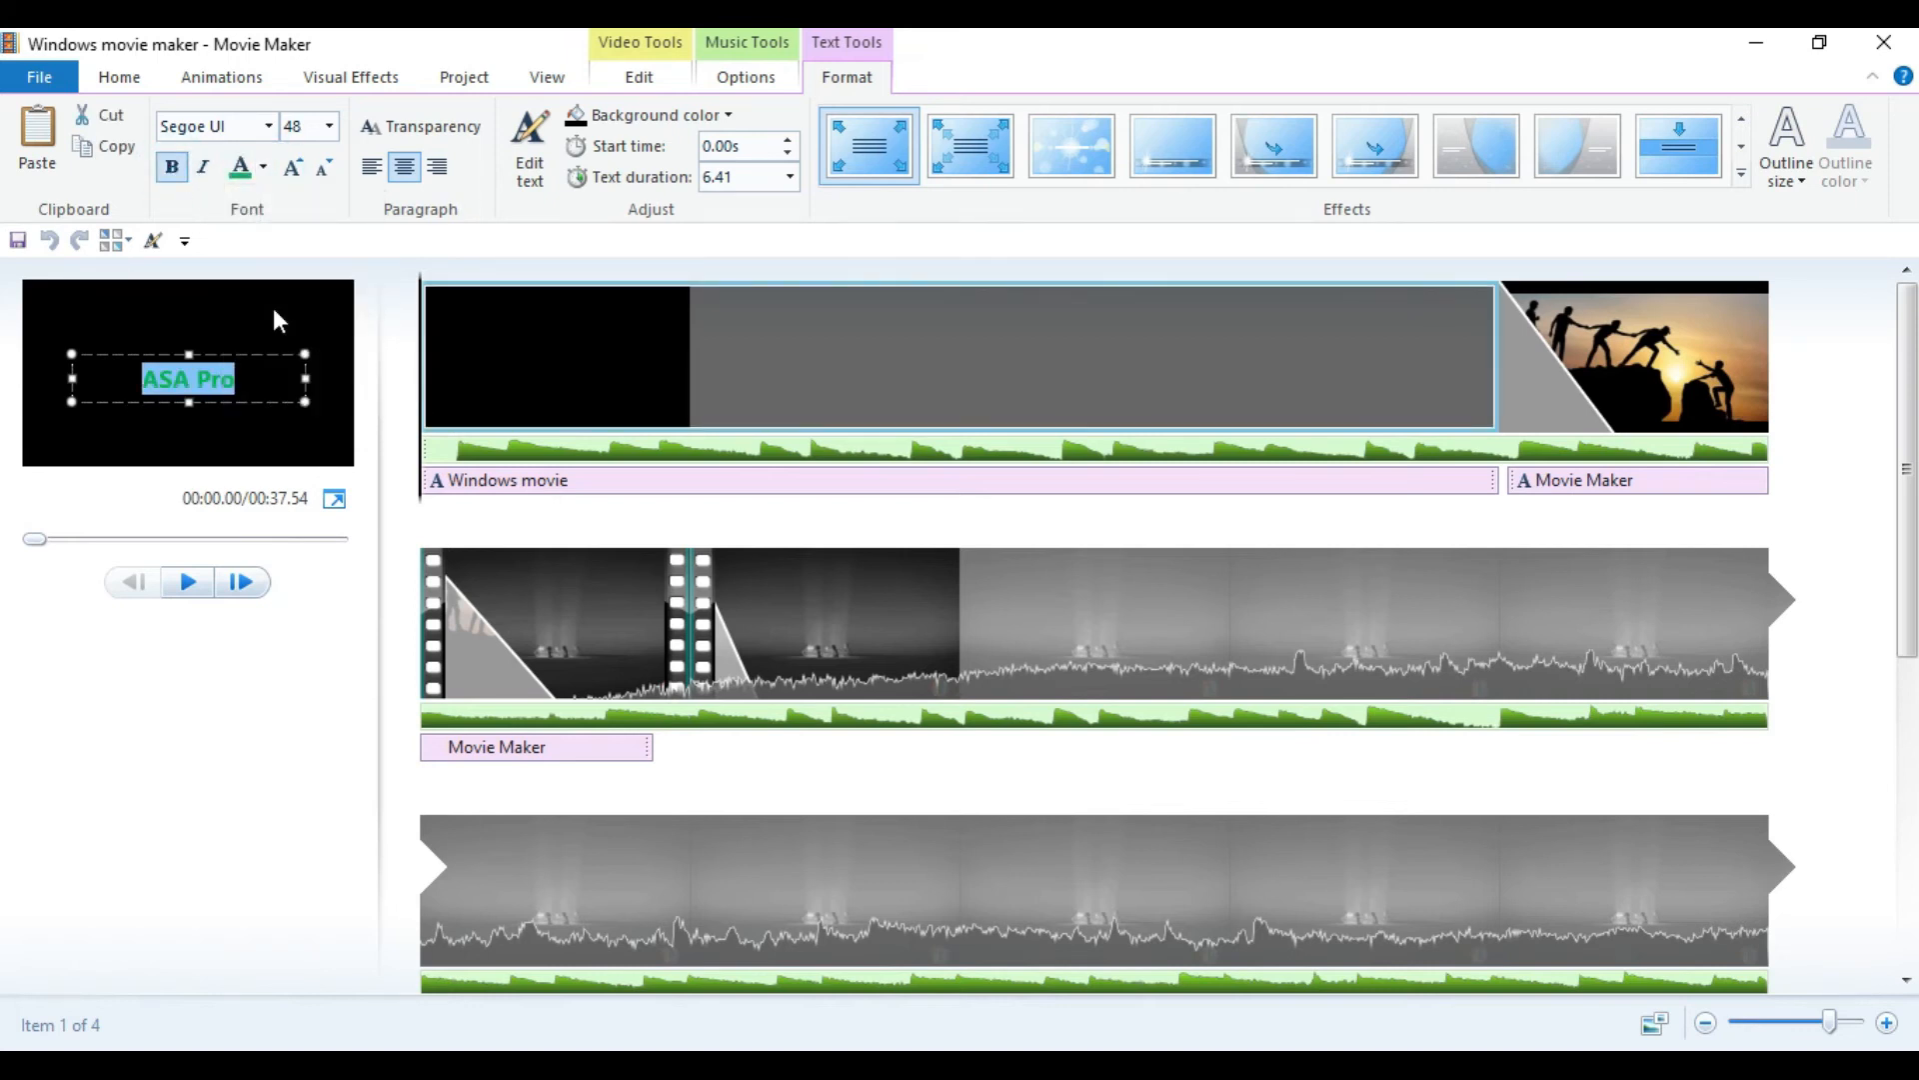
left_click(207, 170)
Give the ASA Pro title a text outline in the standard yellow colour.
left_click(1802, 186)
left_click(1795, 279)
left_click(1866, 199)
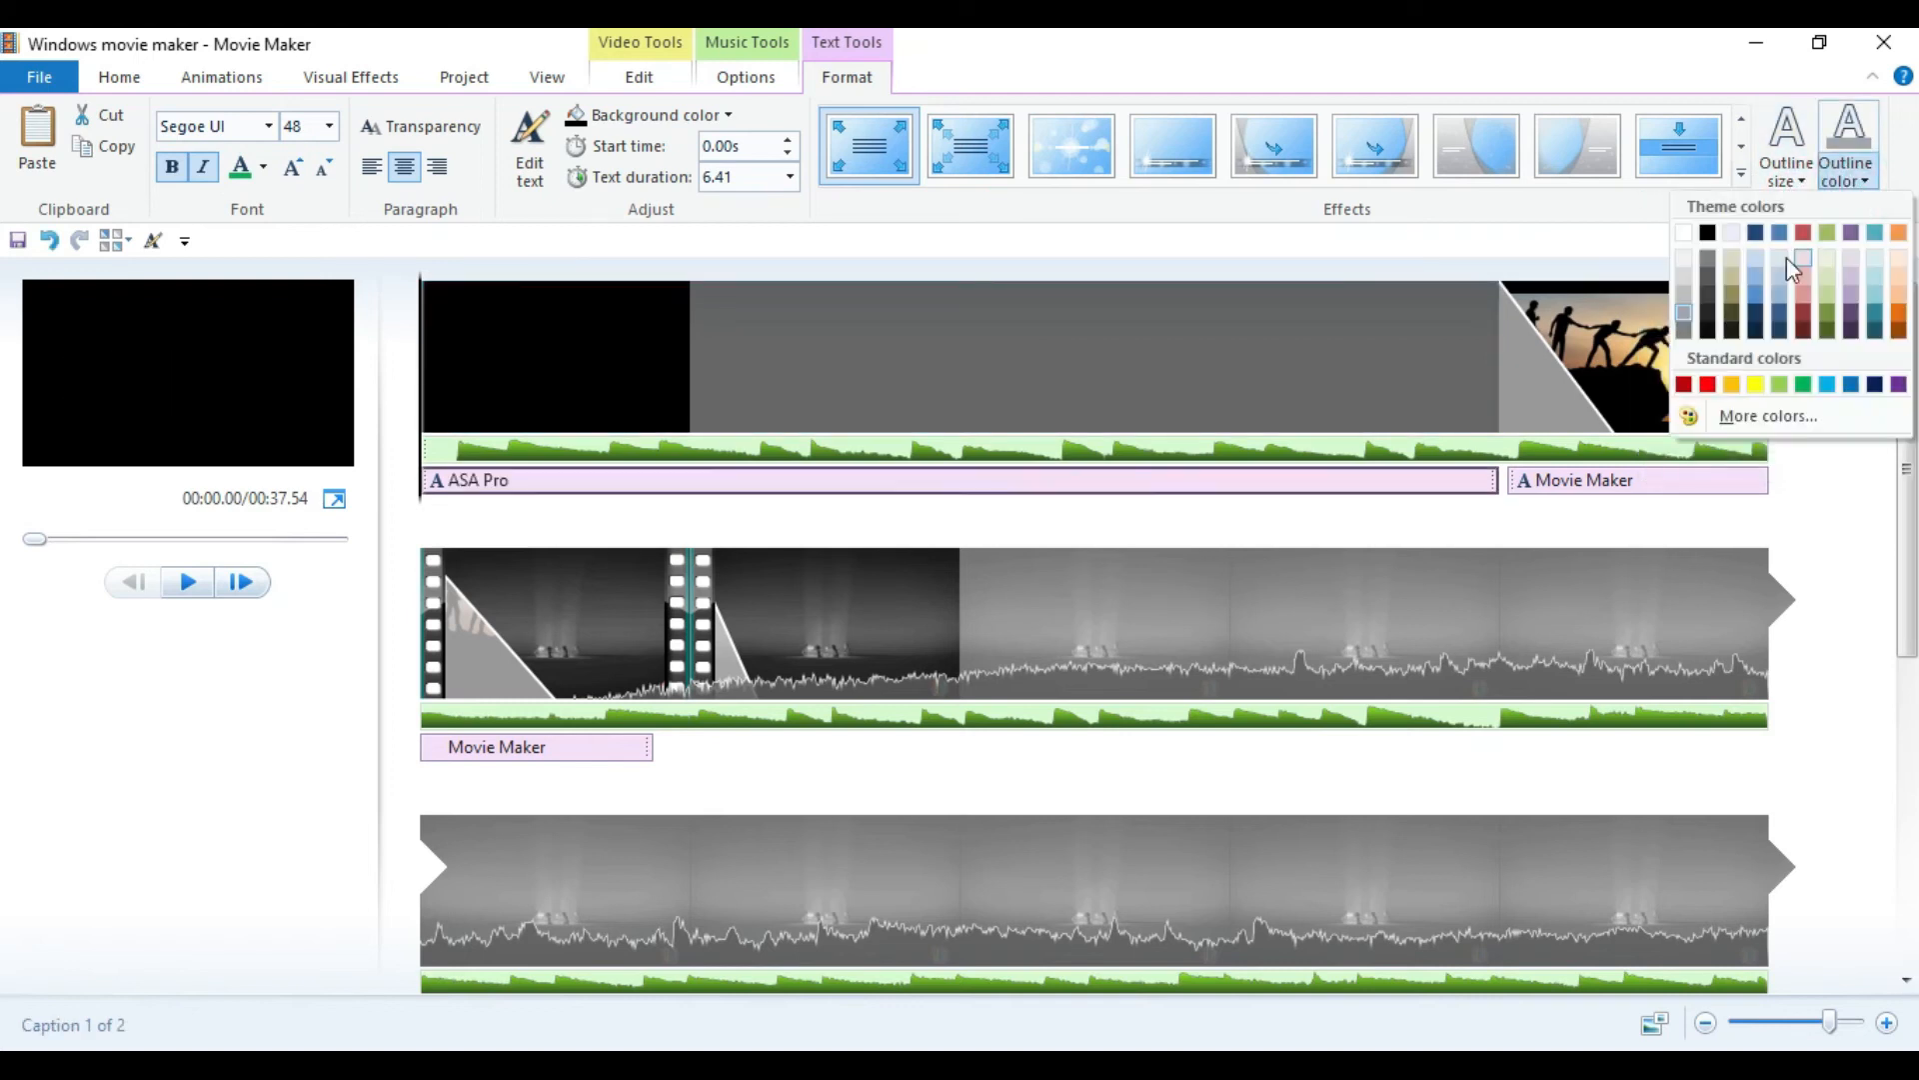
left_click(1755, 386)
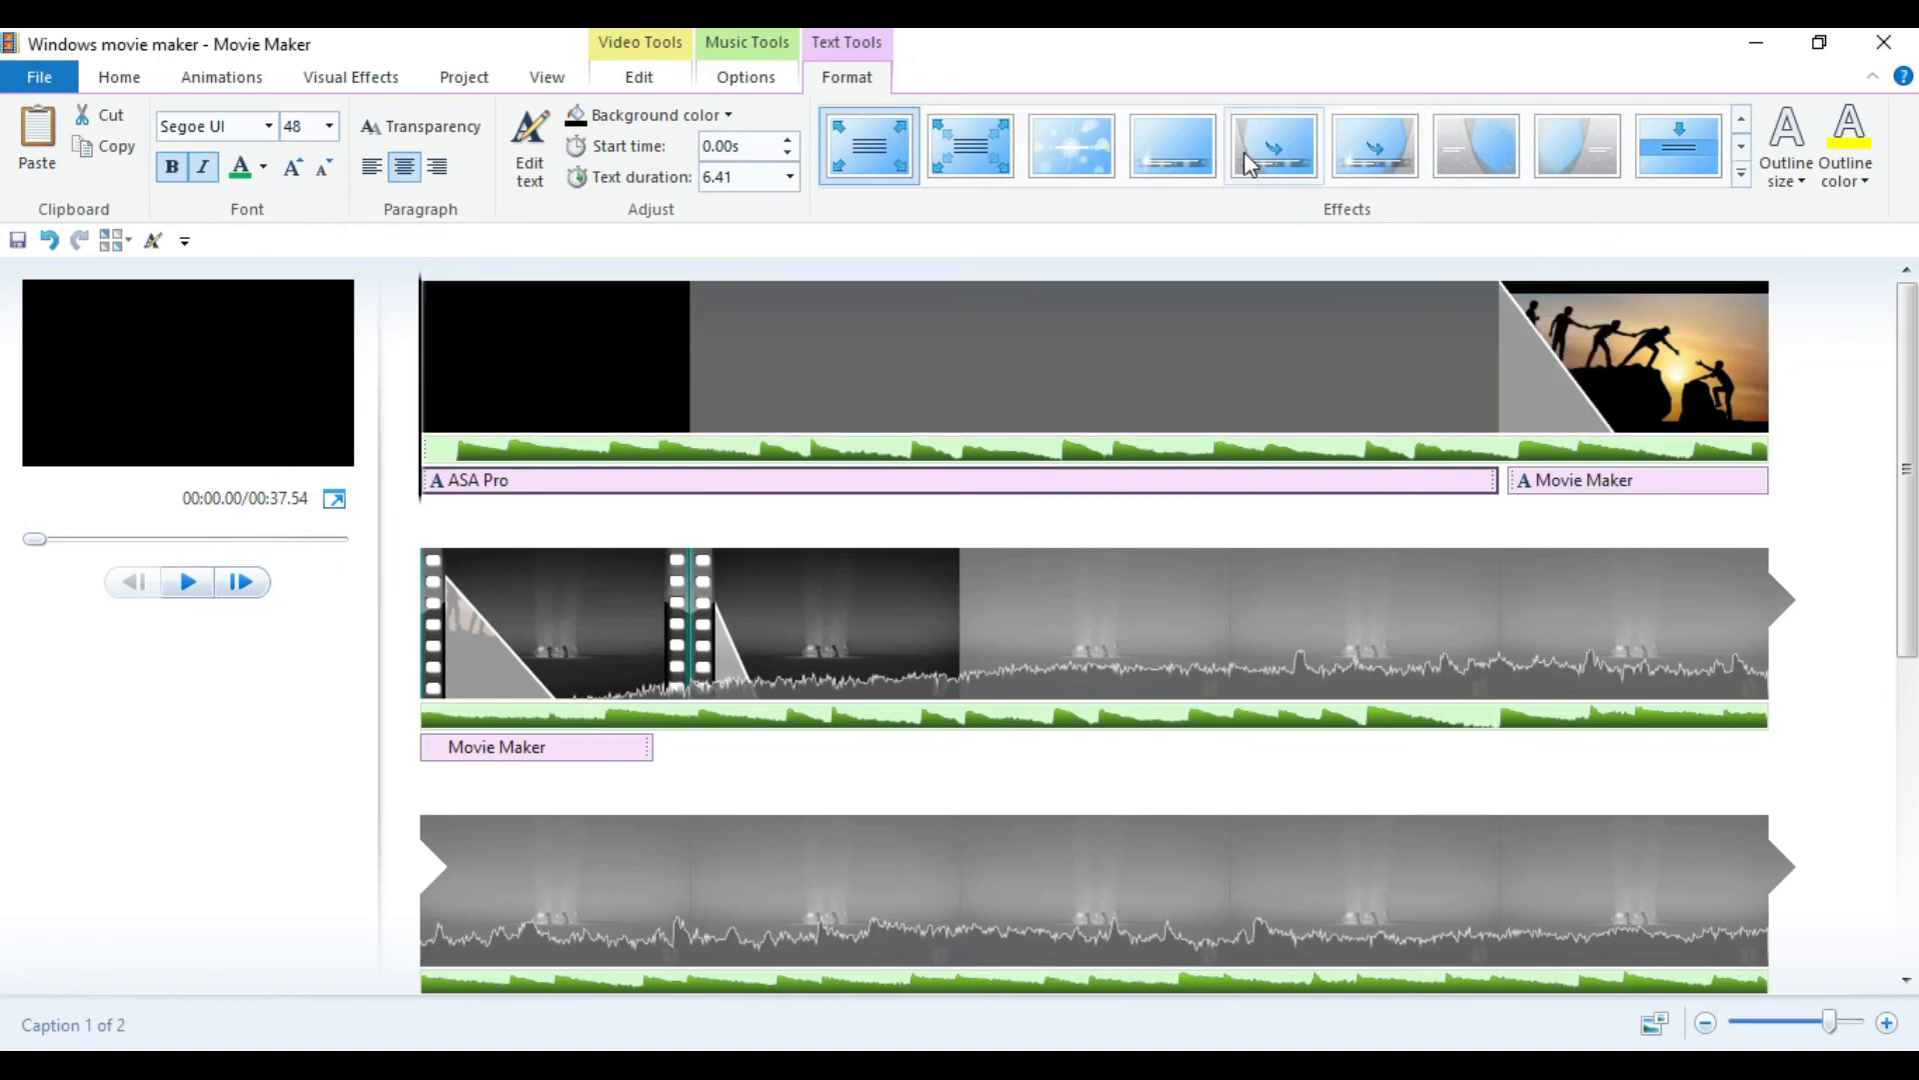
Apply the first Cinematic text effect to the ASA Pro title and preview it.
left_click(1045, 165)
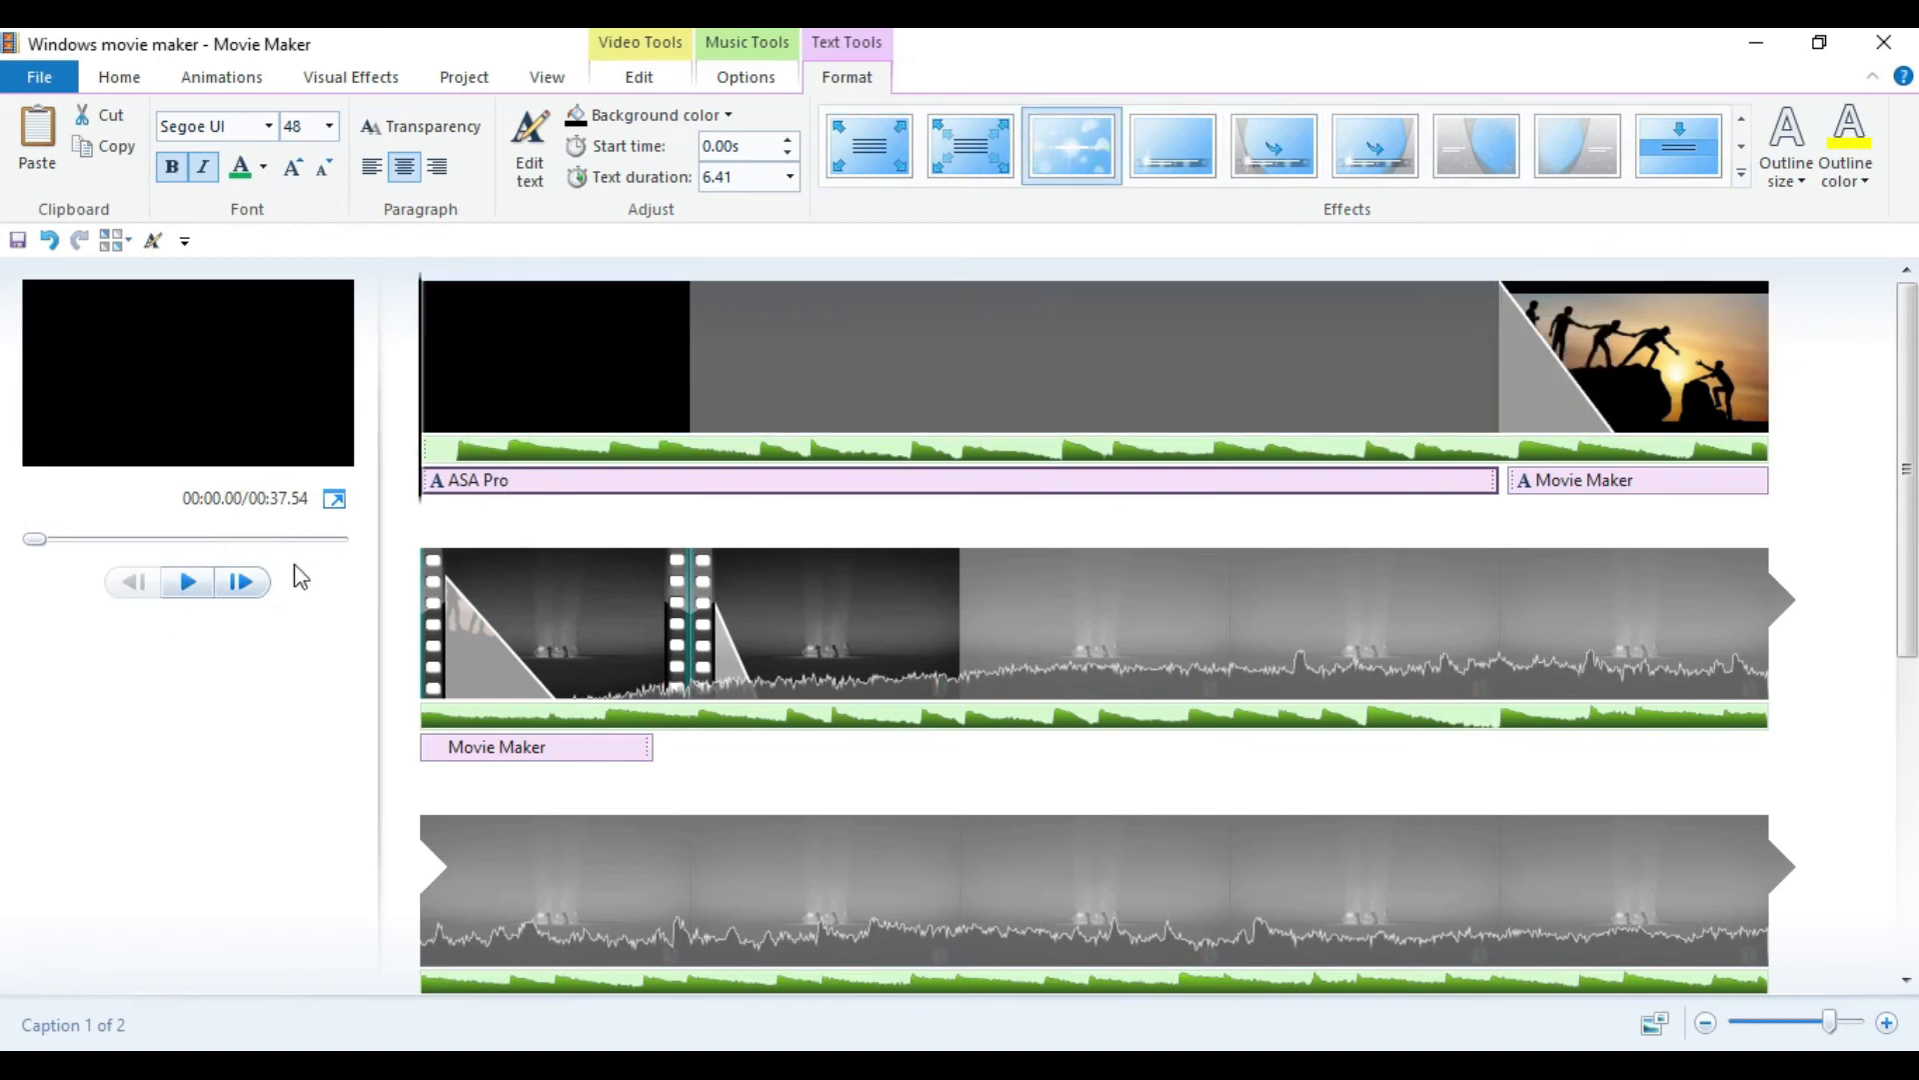
left_click(185, 583)
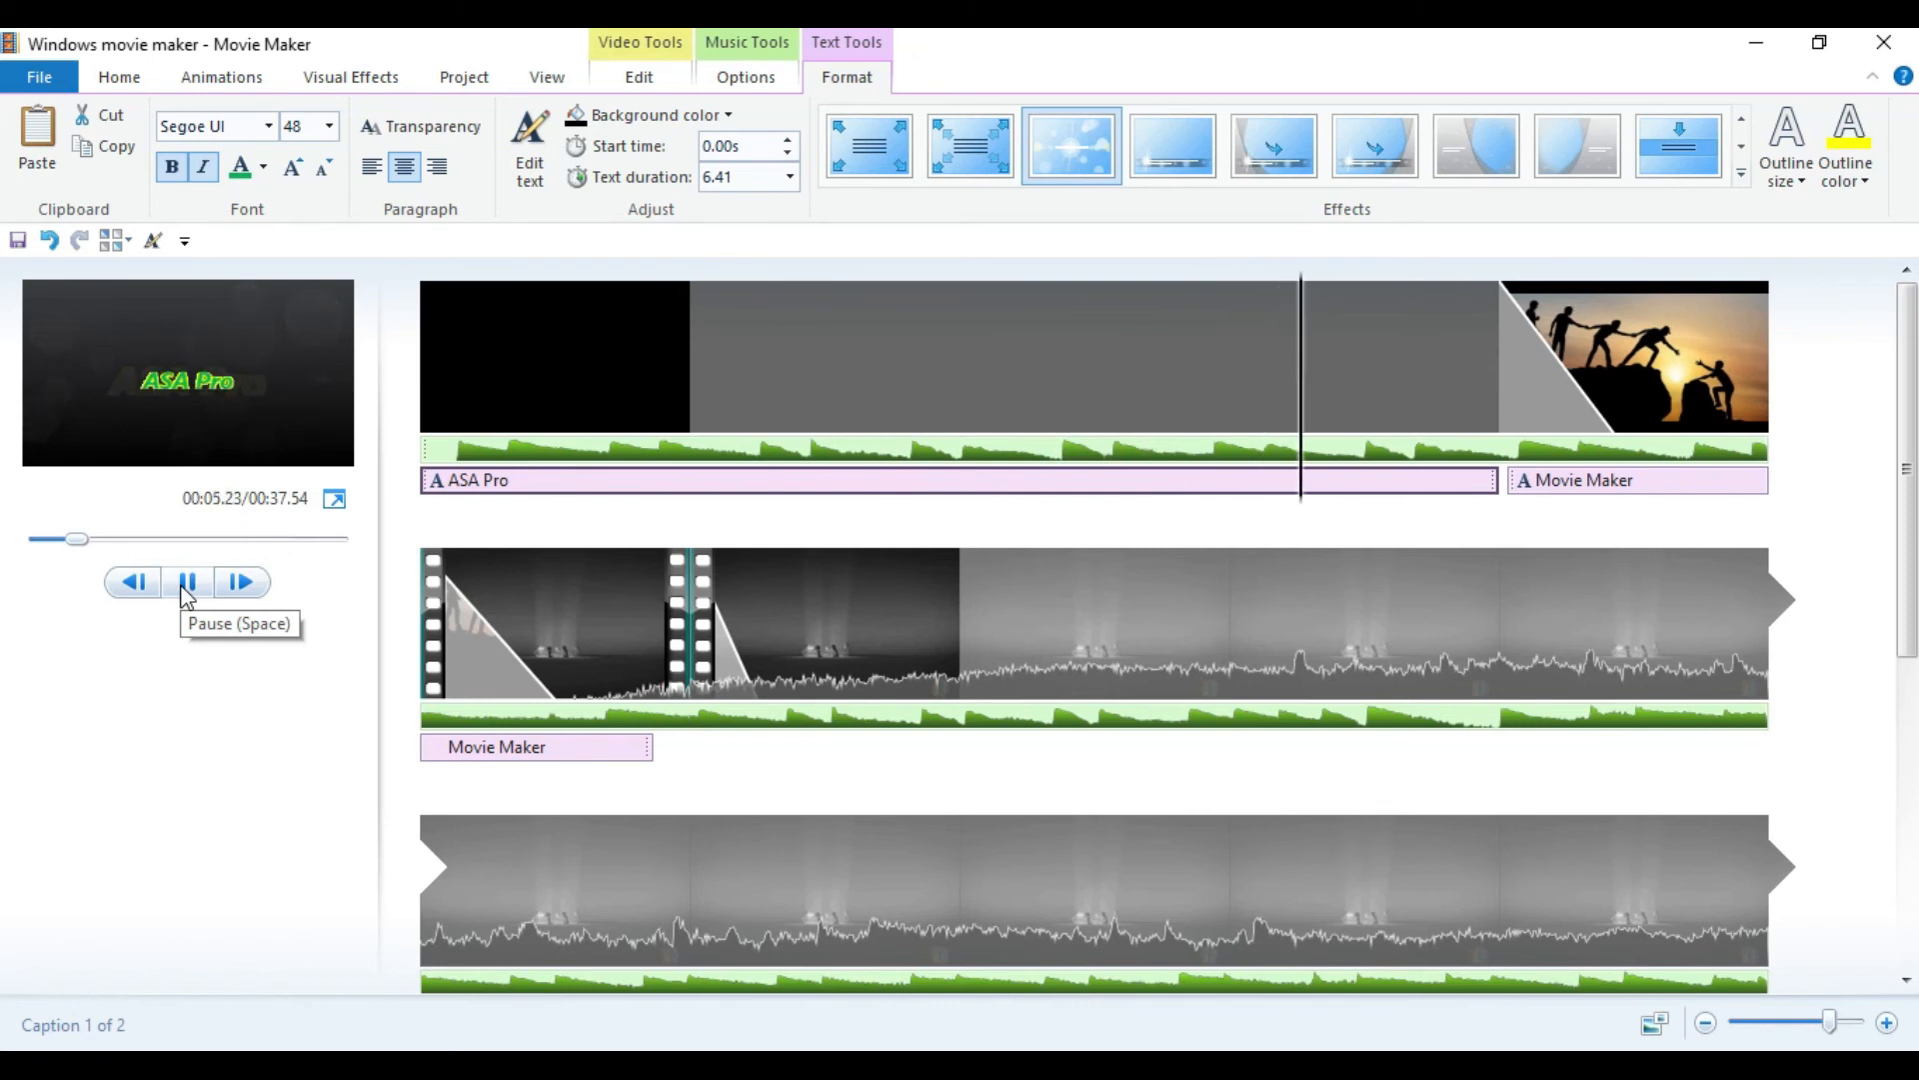
left_click(186, 583)
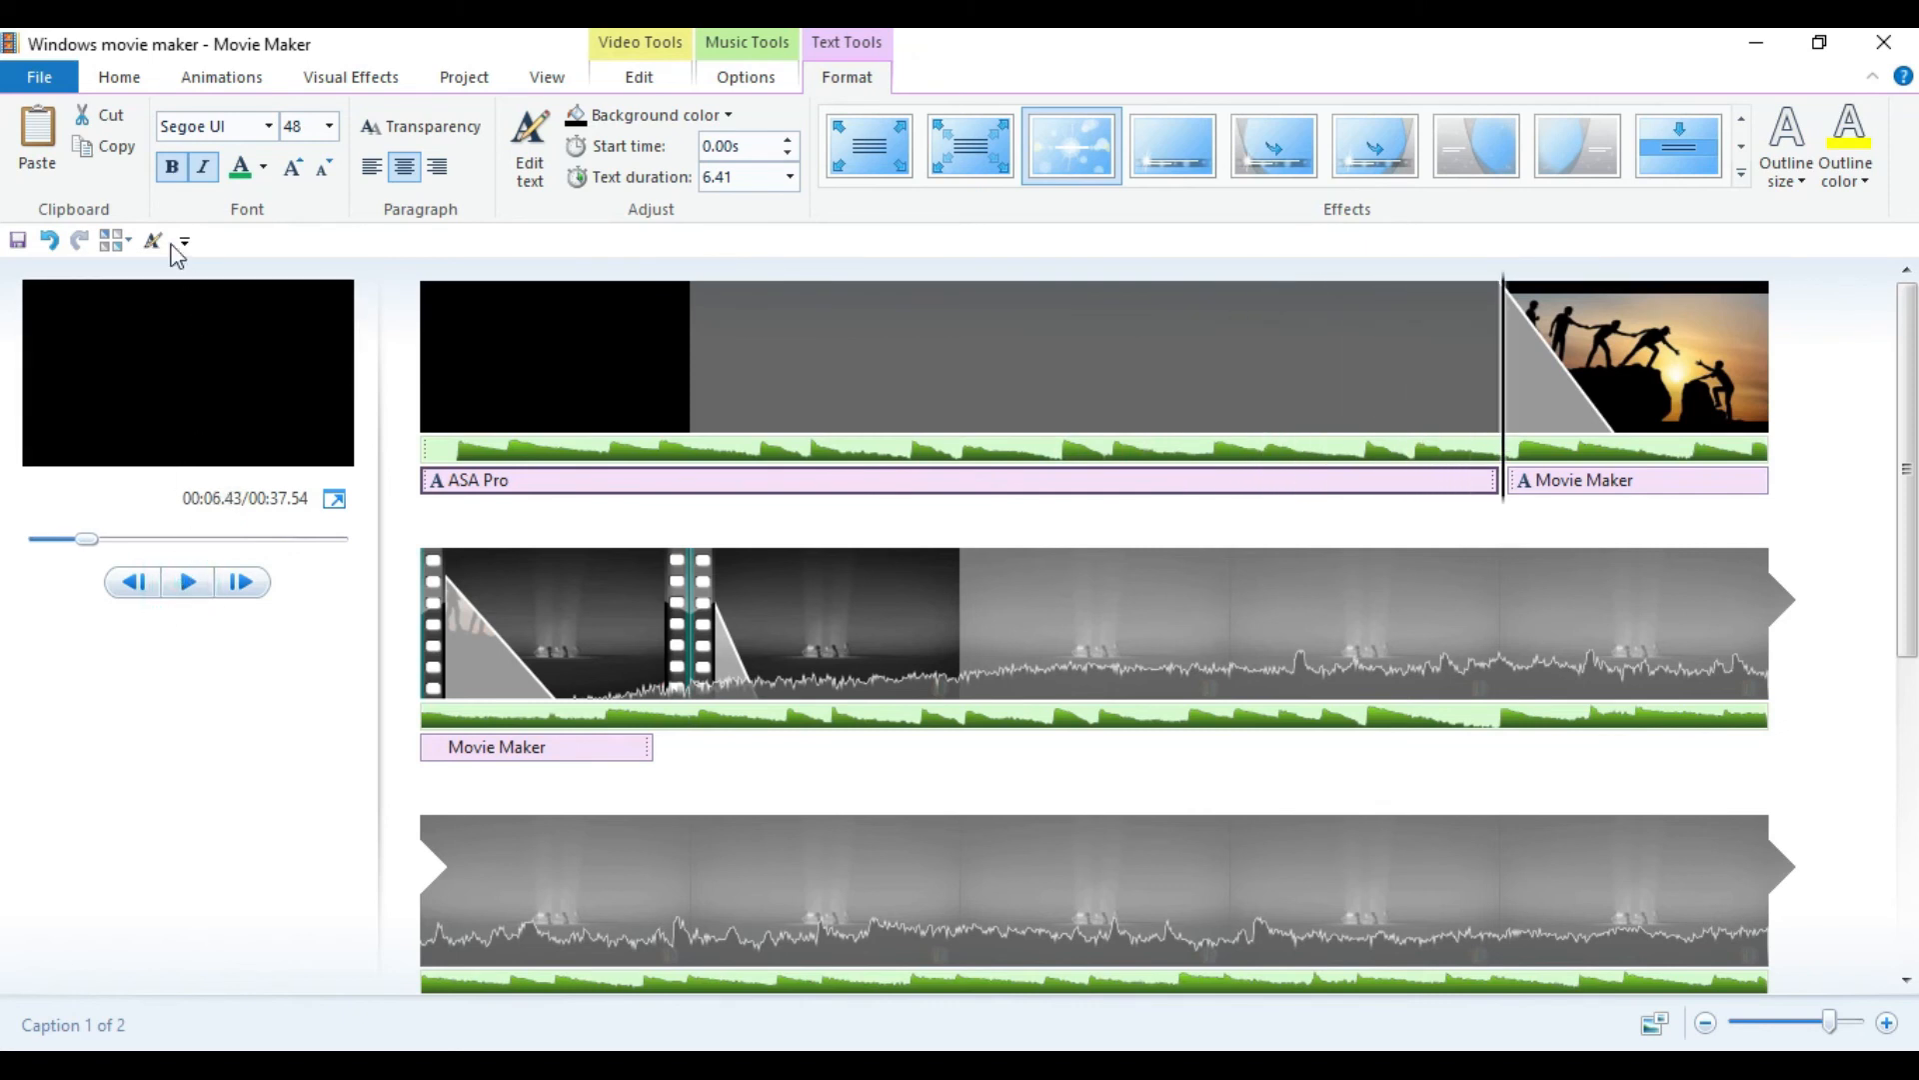
Save the movie for high-definition display to the Desktop as "Windows movie maker" in MPEG-4/H.264 format and play the saved file.
left_click(119, 77)
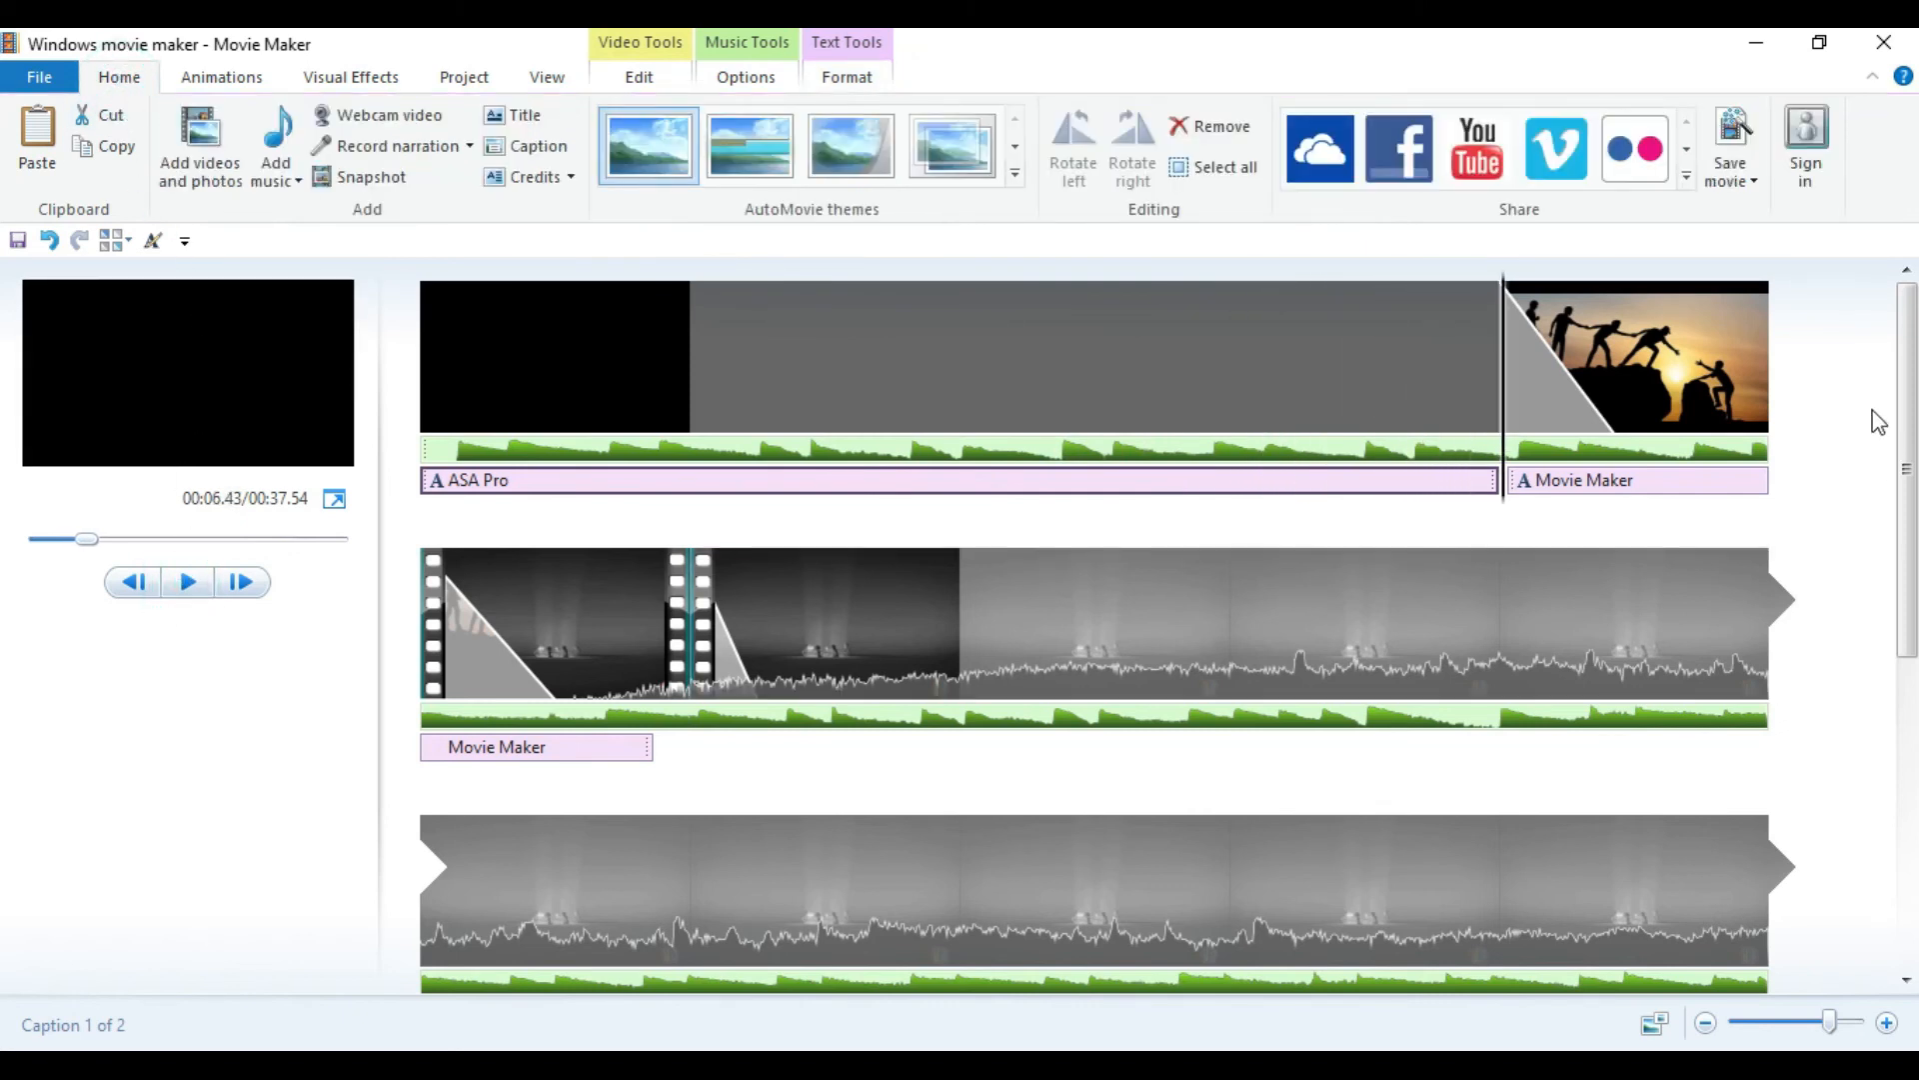
left_click(1754, 182)
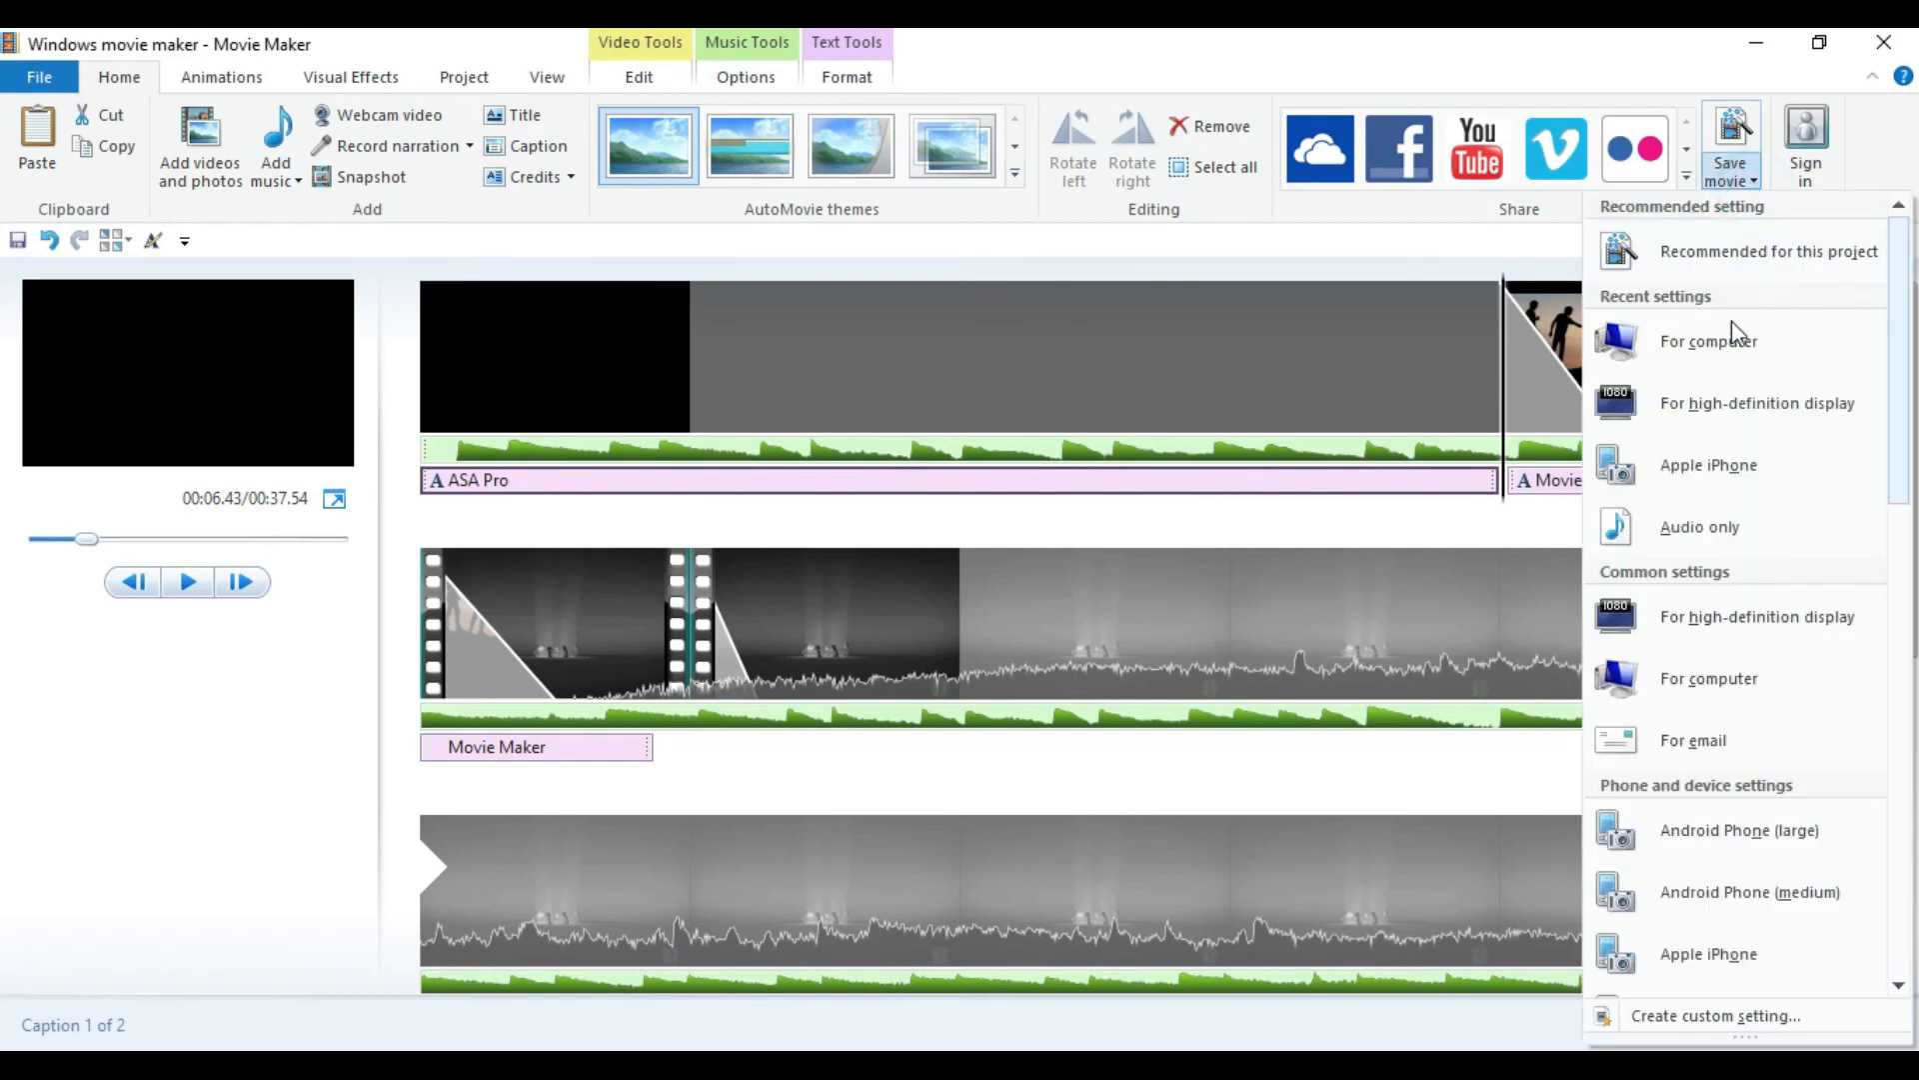
left_click(1725, 404)
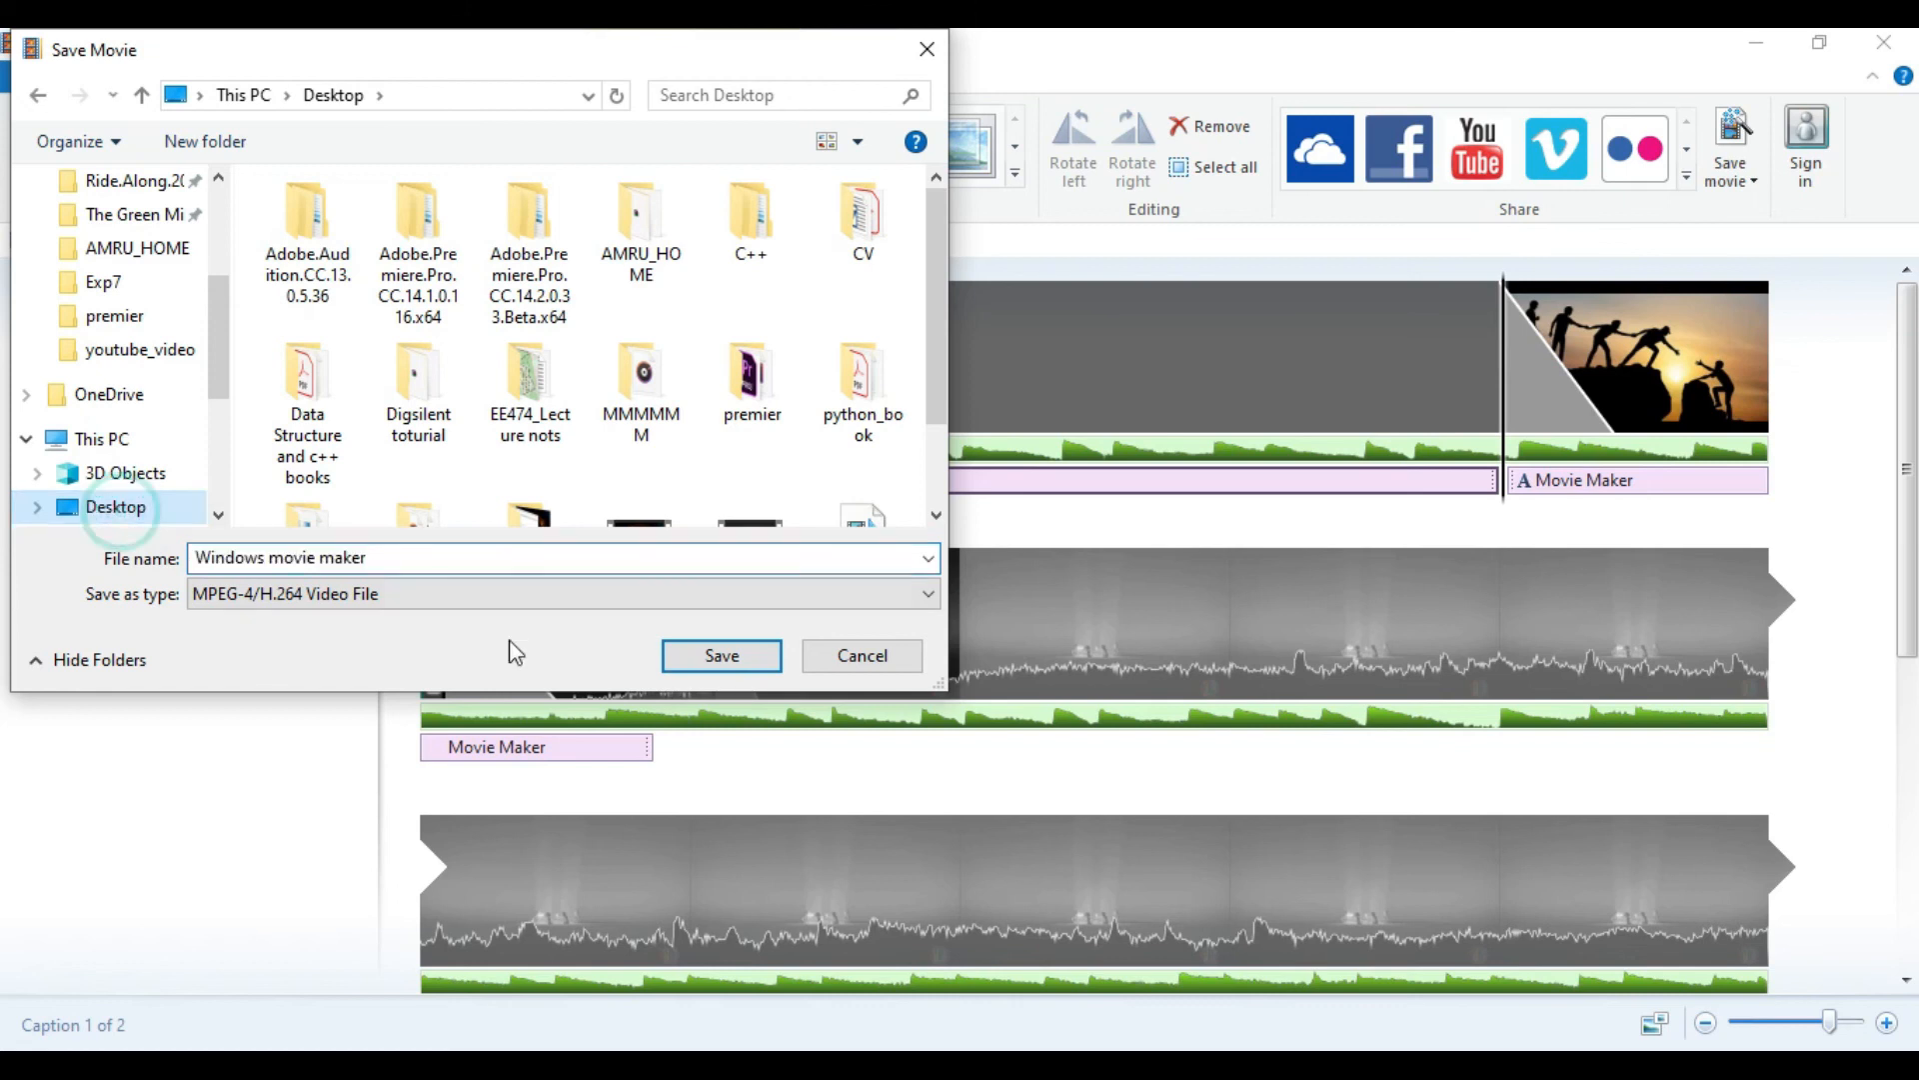
left_click(715, 655)
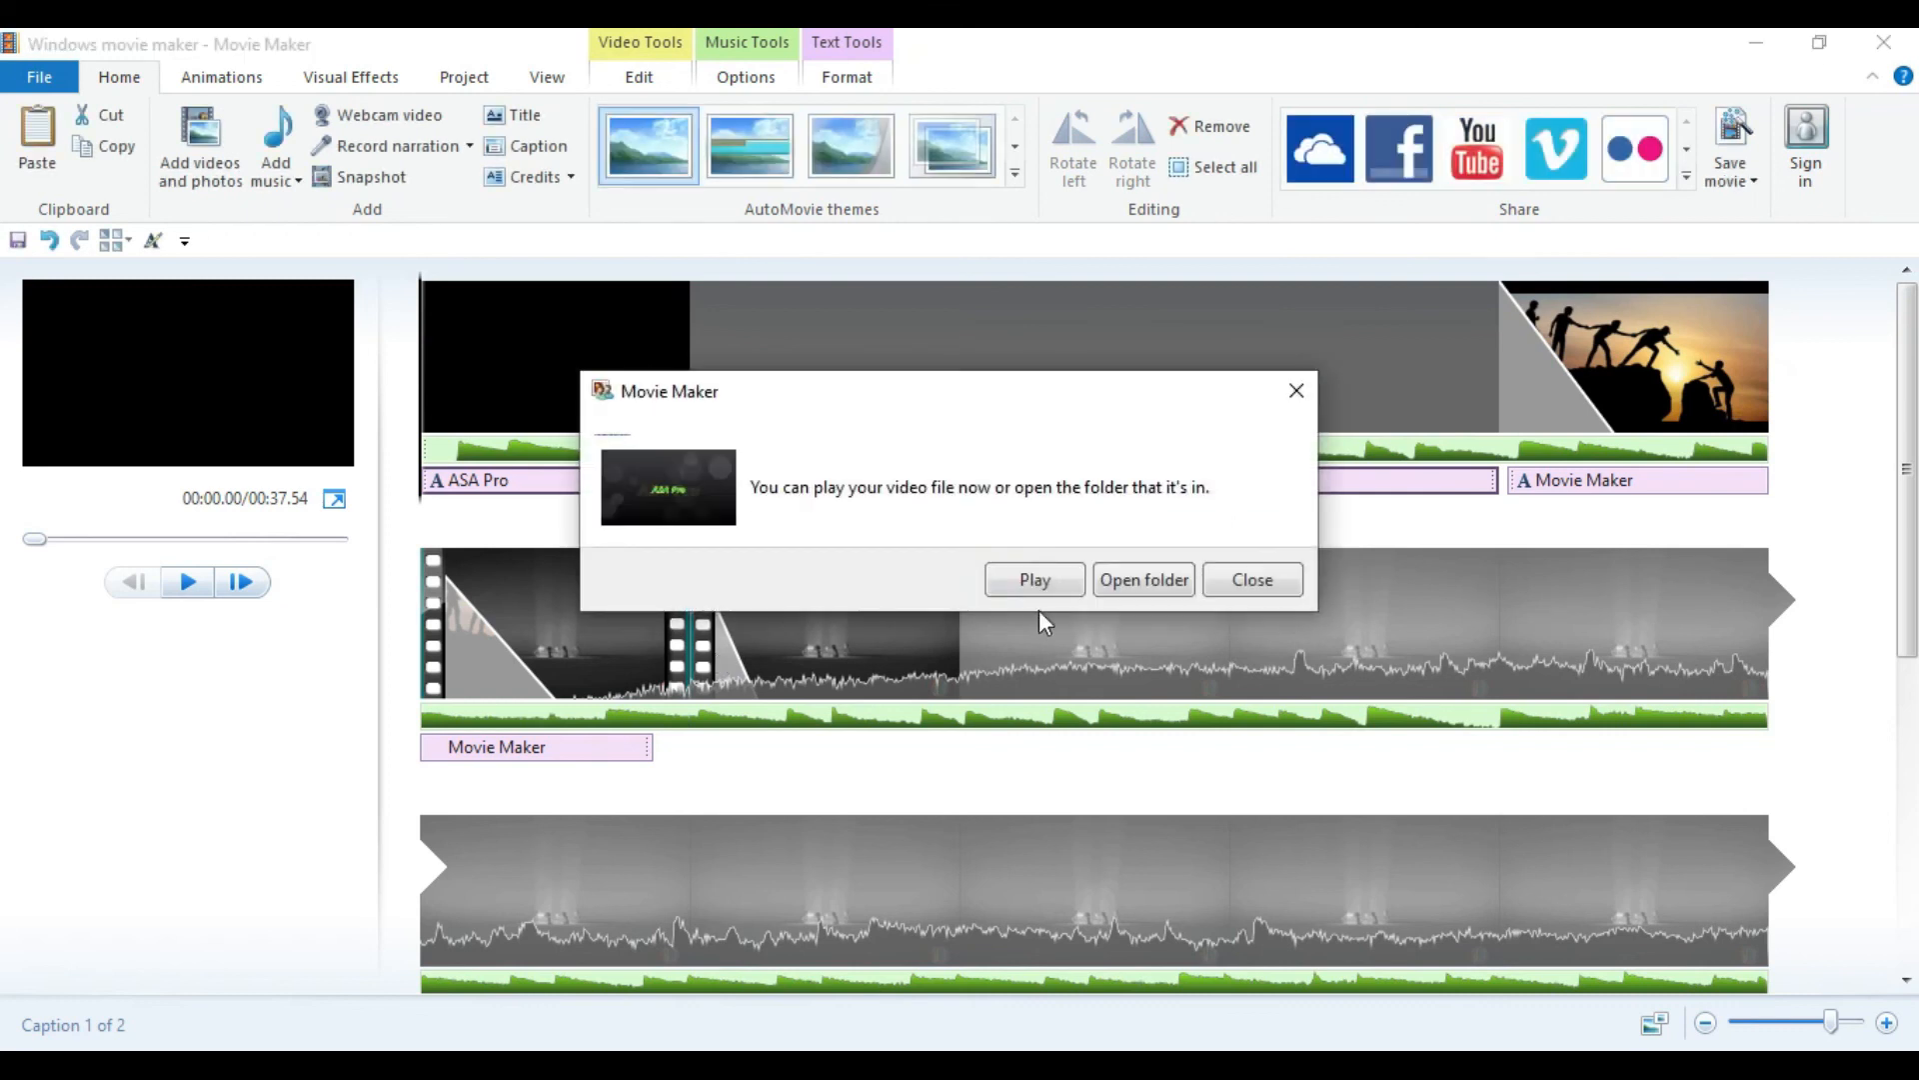
left_click(1041, 582)
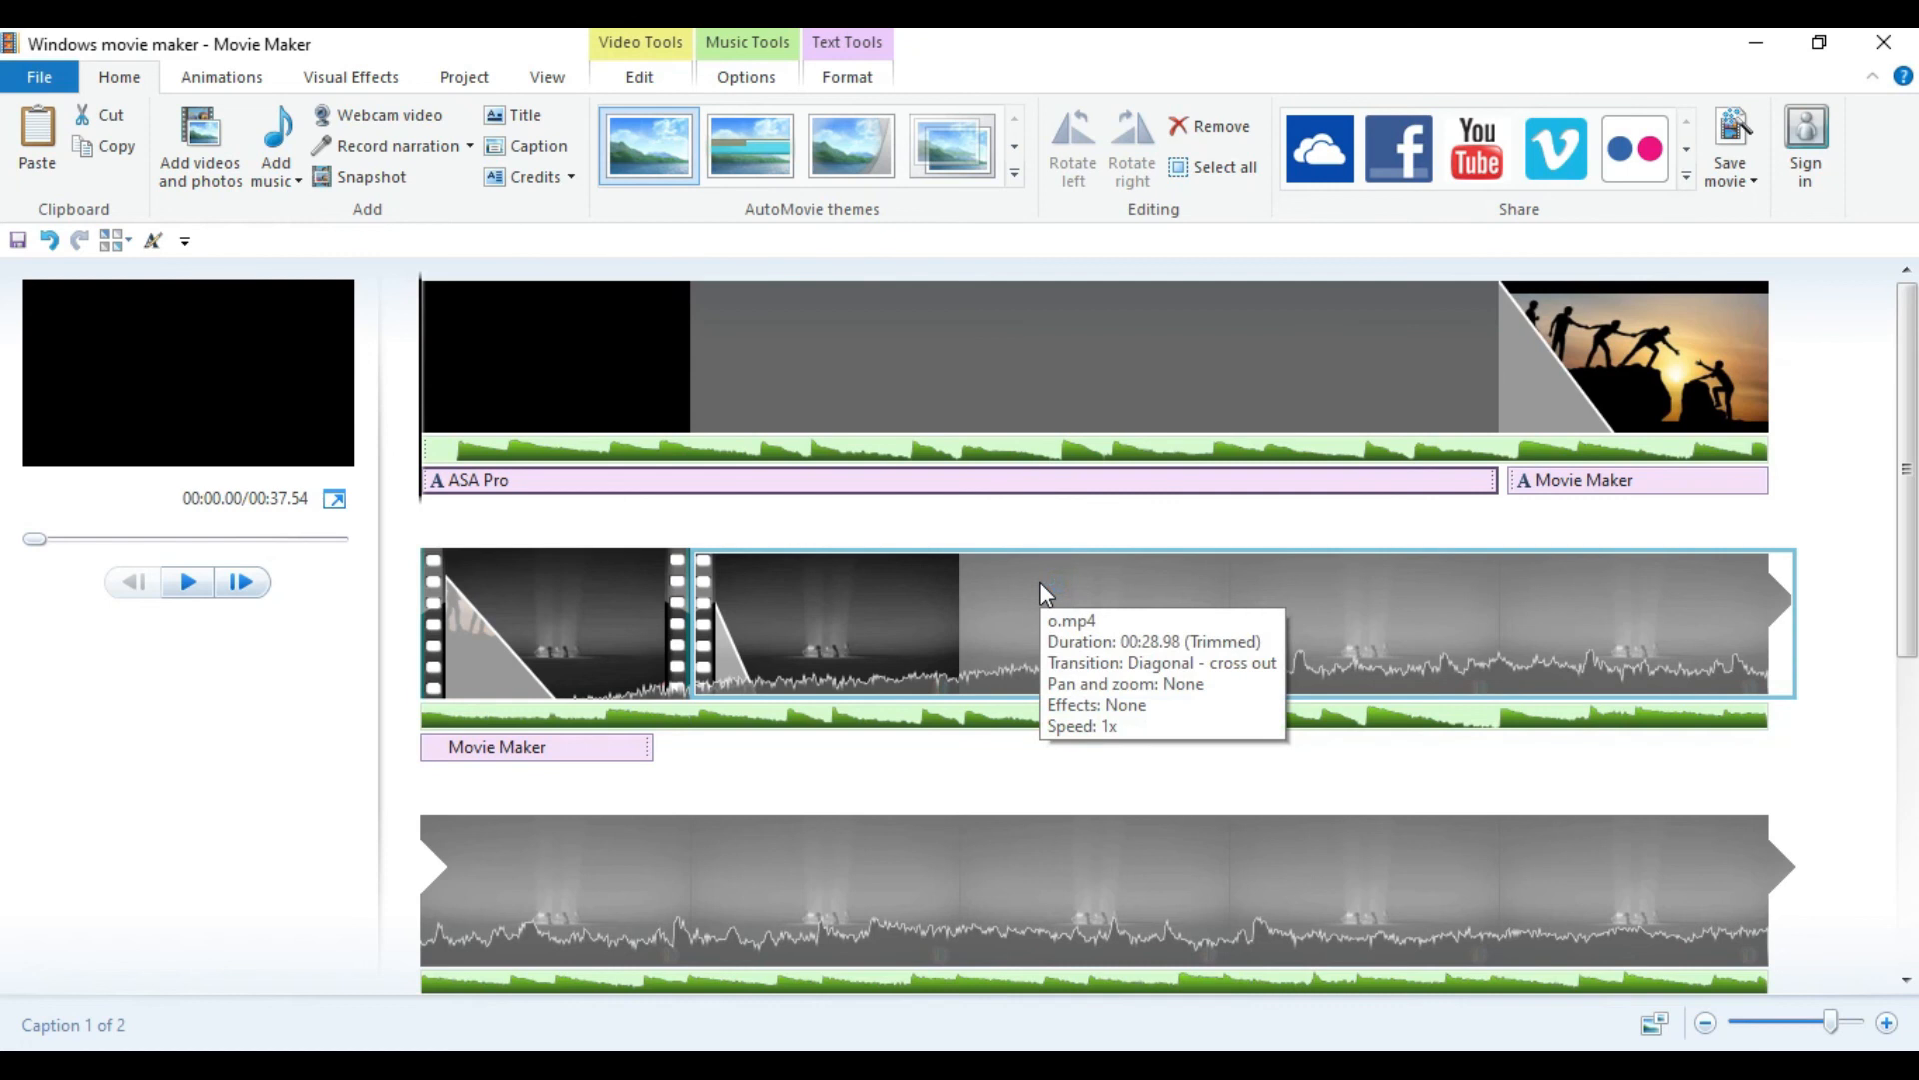